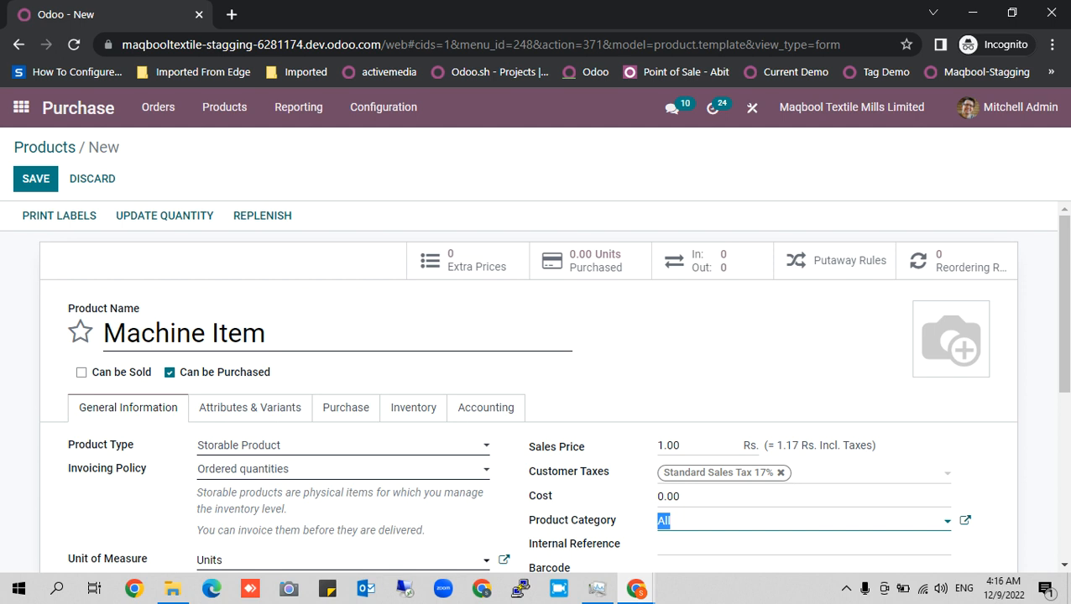
# Step: Set the Machine Item product's category to All / Consumable / S&S and save the product
pyautogui.click(671, 520)
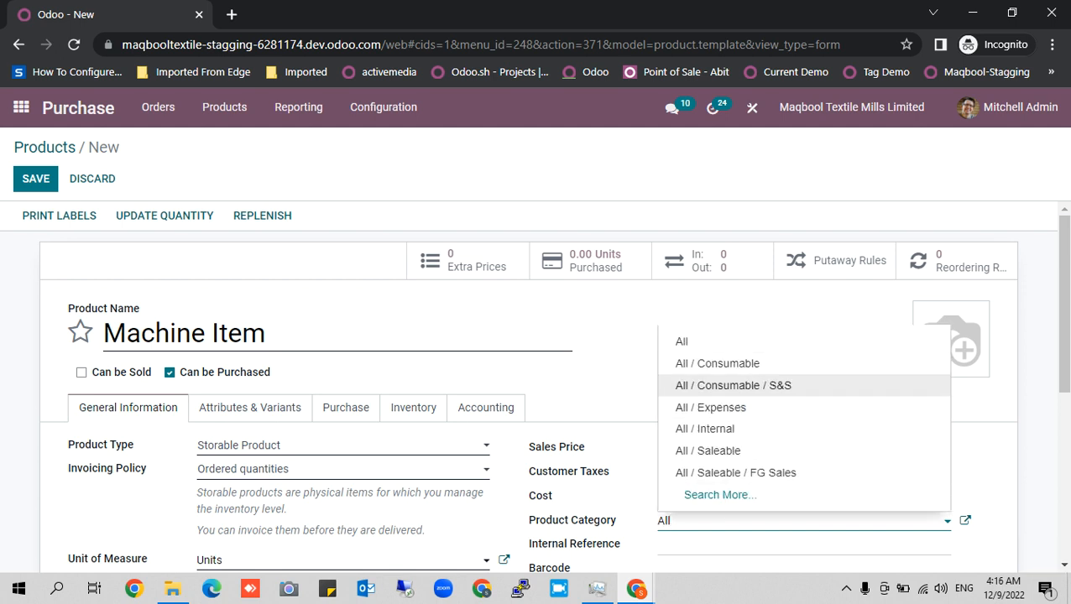
pyautogui.click(731, 385)
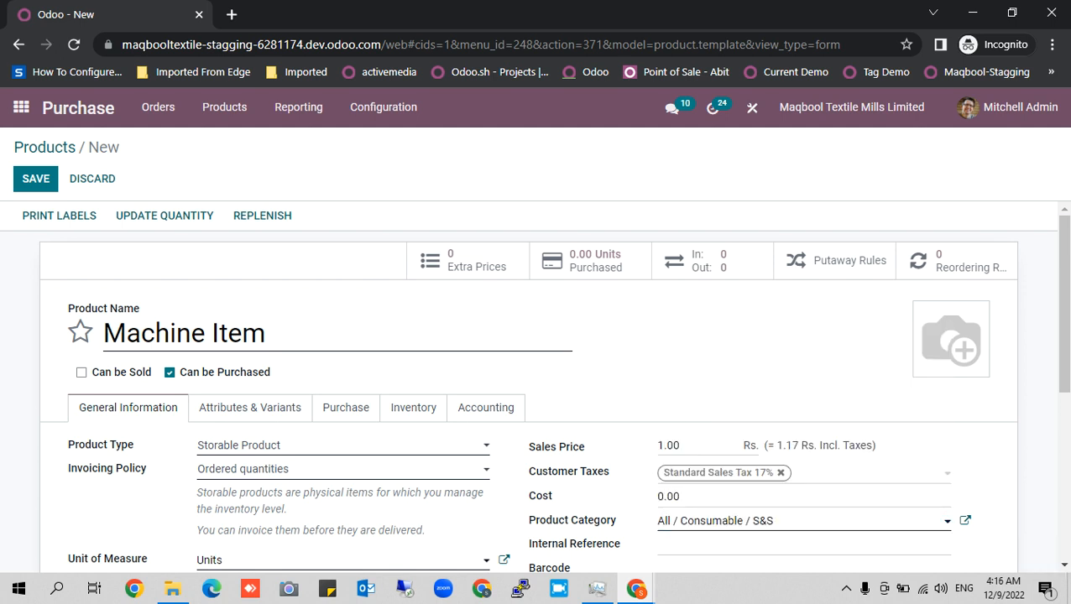
pyautogui.scroll(-1, 535, 378)
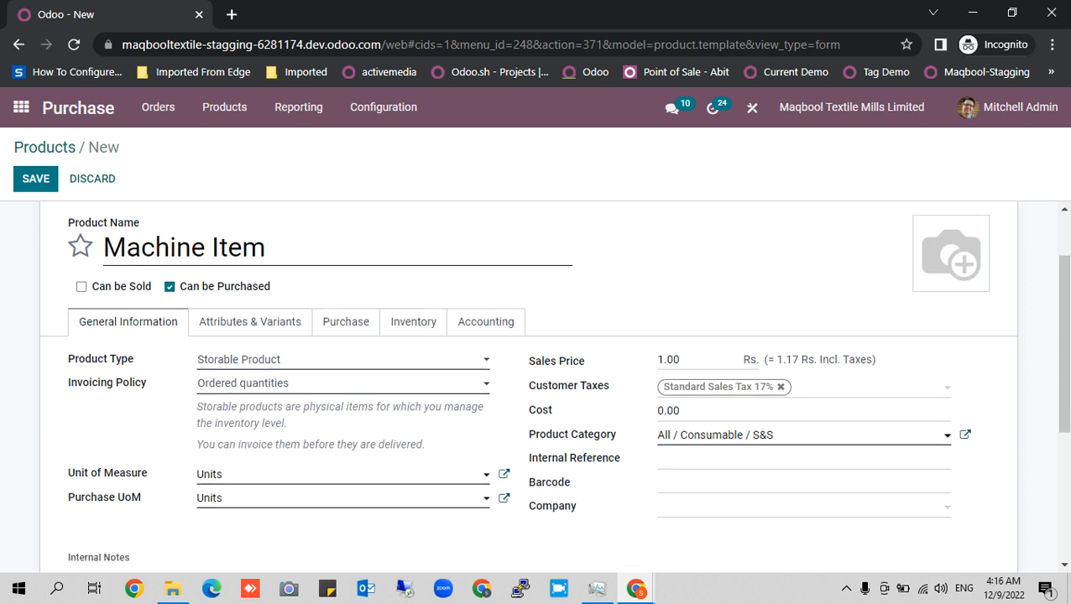
pyautogui.scroll(1, 535, 378)
pyautogui.click(35, 177)
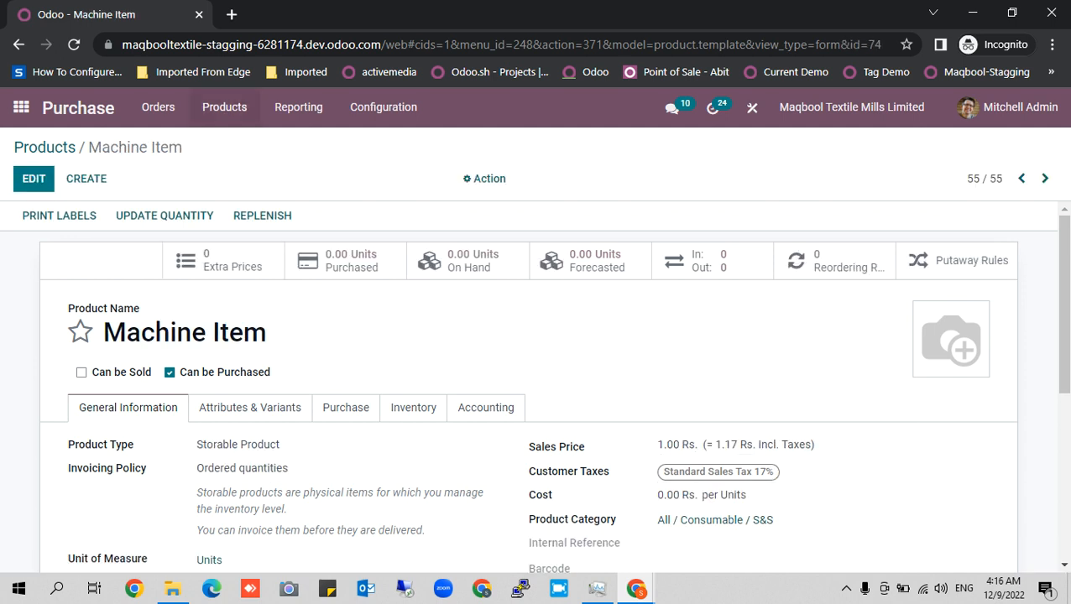
# Step: Create a new order from the purchase orders list and choose the vendor's name for it
pyautogui.click(158, 107)
pyautogui.click(187, 165)
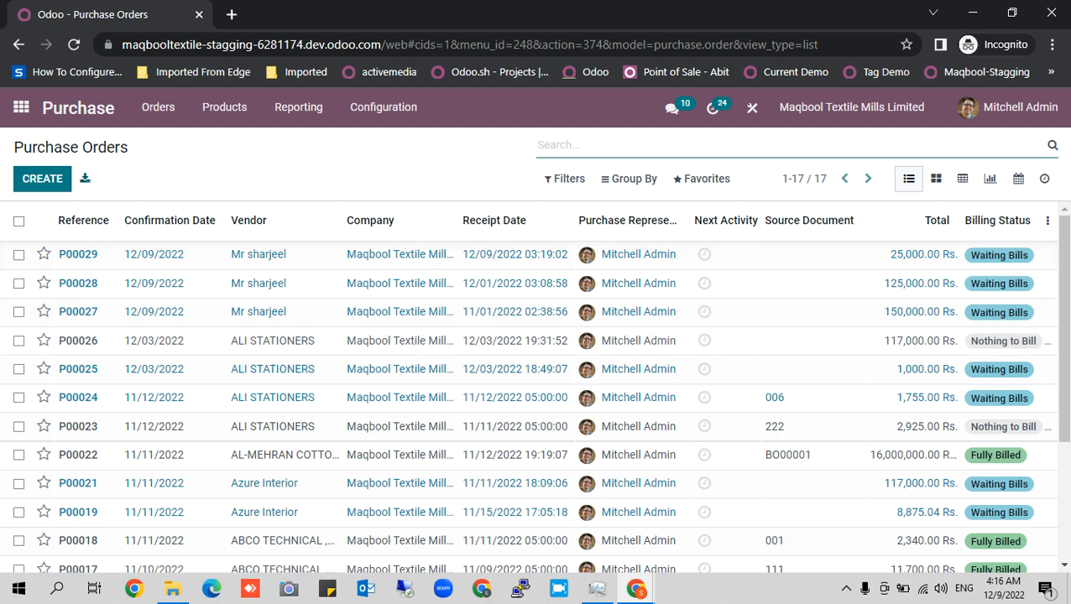
pyautogui.click(273, 344)
pyautogui.click(242, 502)
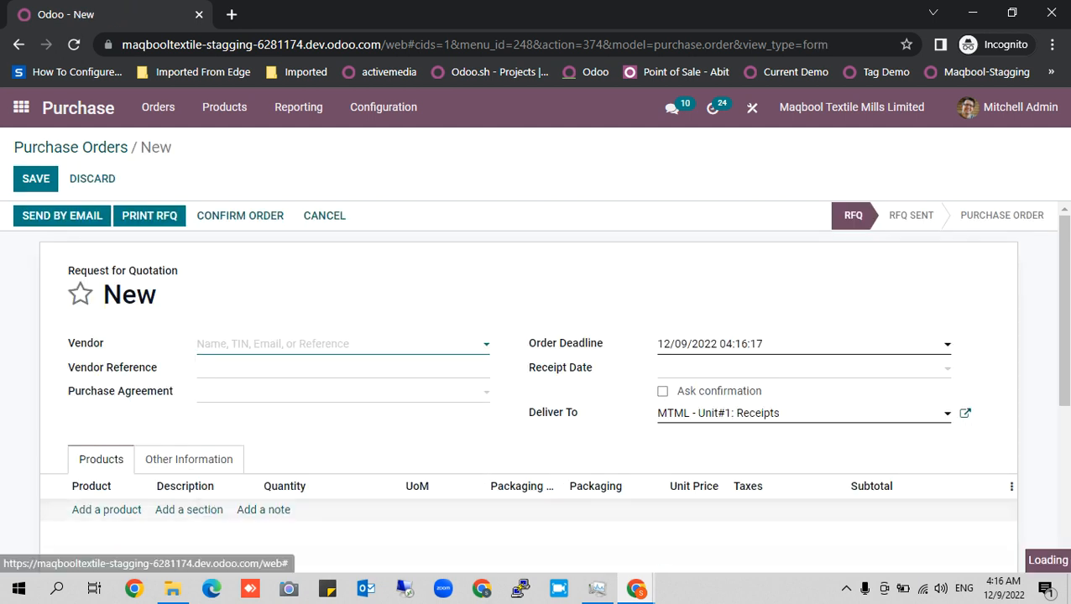
# Step: Add a product line for Machine Item to the new purchase order
pyautogui.click(106, 509)
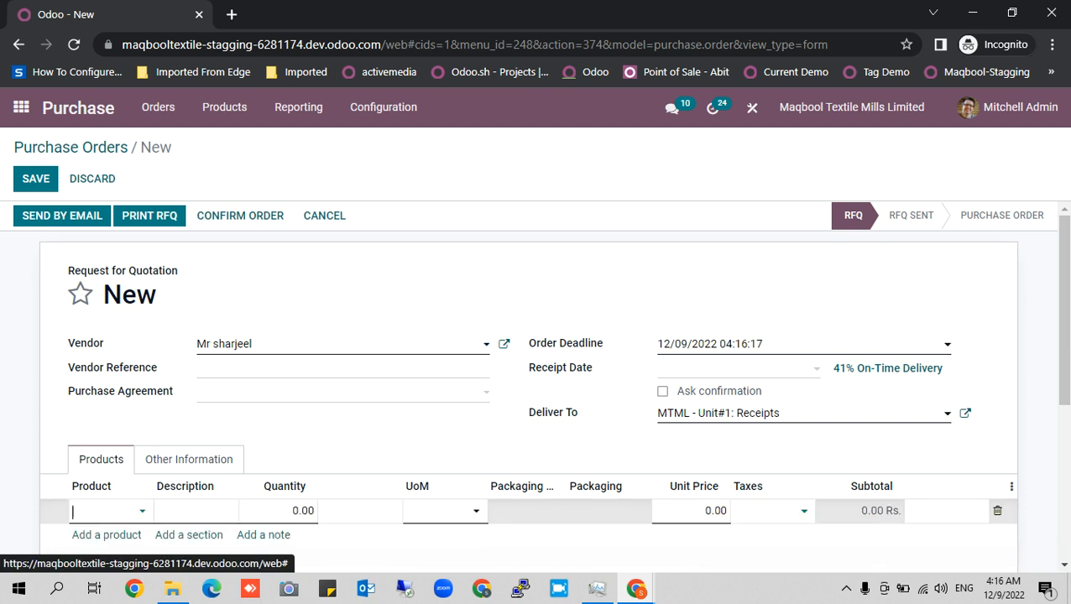
pyautogui.write('machine')
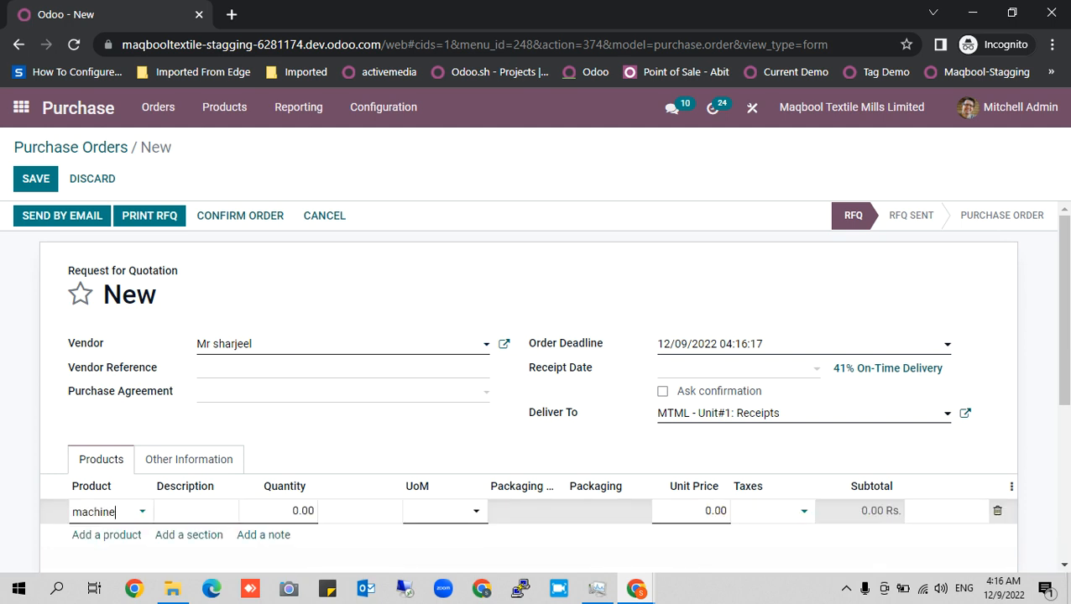
pyautogui.press('Down')
pyautogui.press('Return')
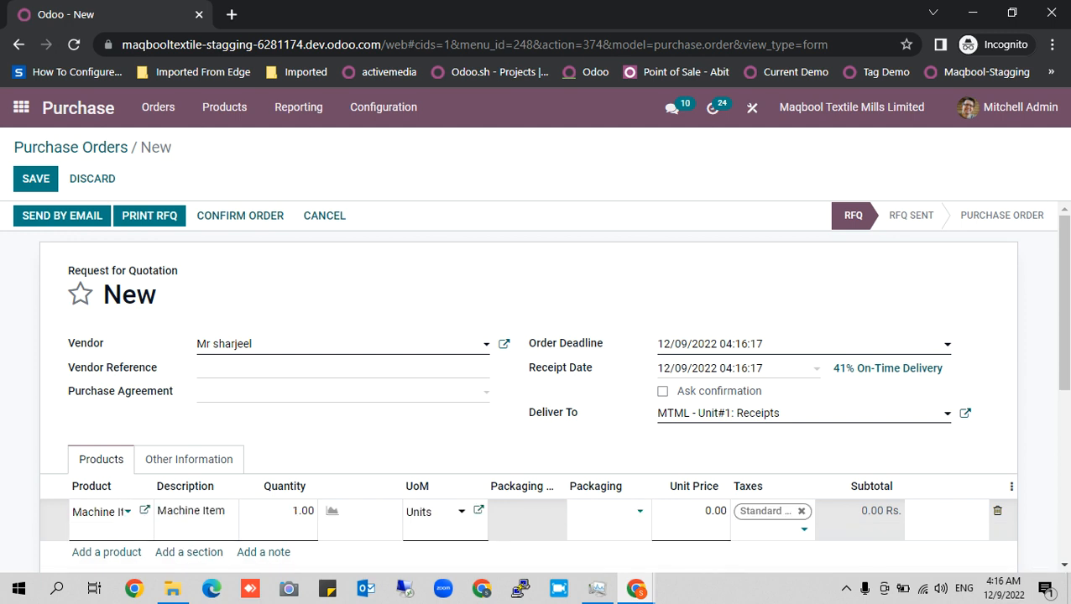
# Step: Set the Machine Item line's quantity to 4 and its unit price to 25000
pyautogui.click(301, 512)
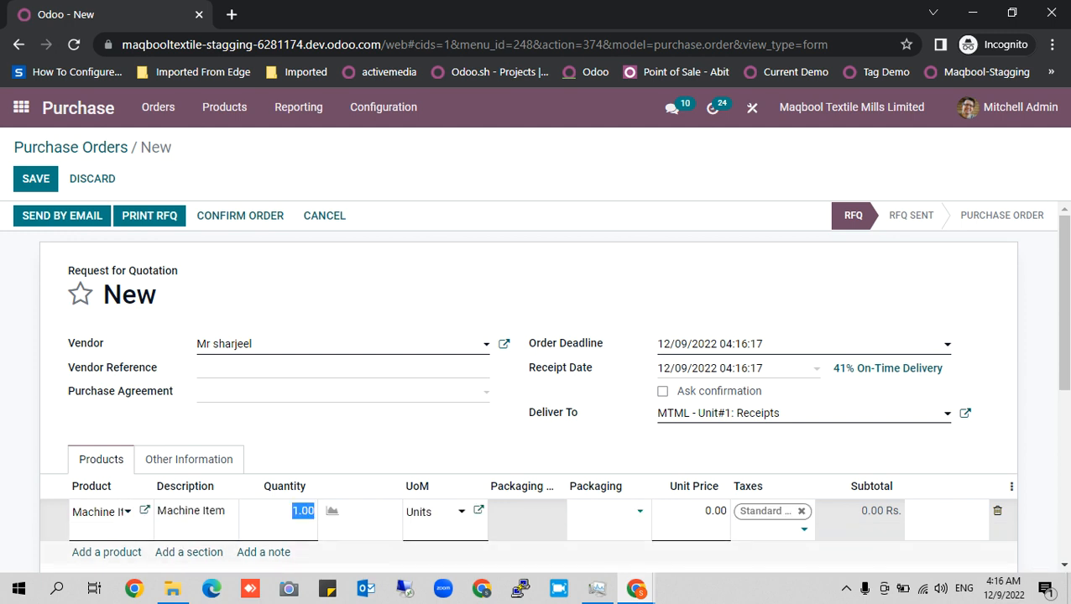
pyautogui.write('4')
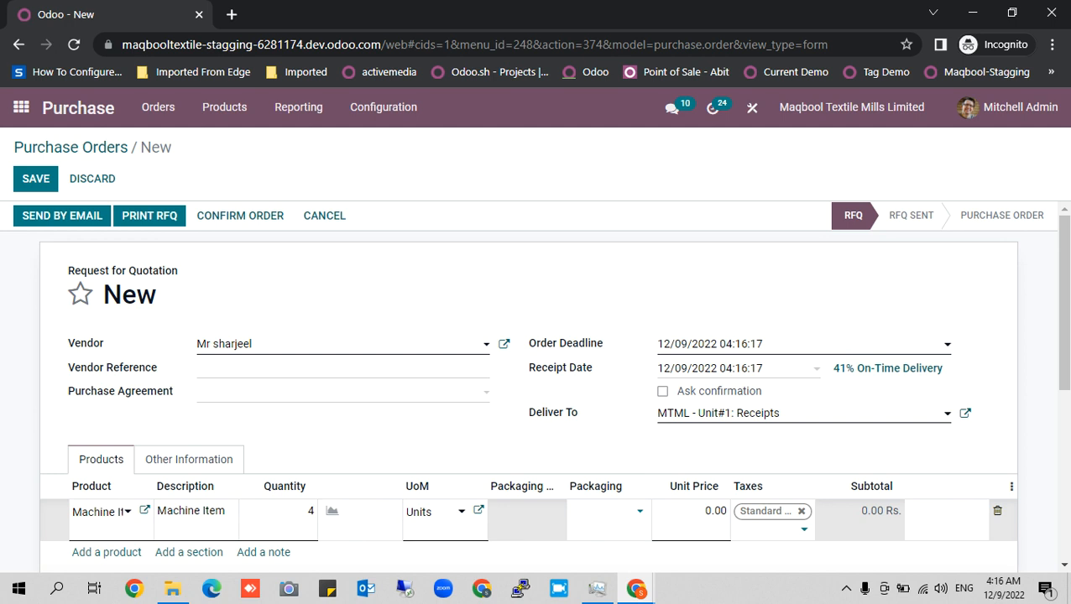
pyautogui.press('Tab')
pyautogui.write('25000')
pyautogui.press('Tab')
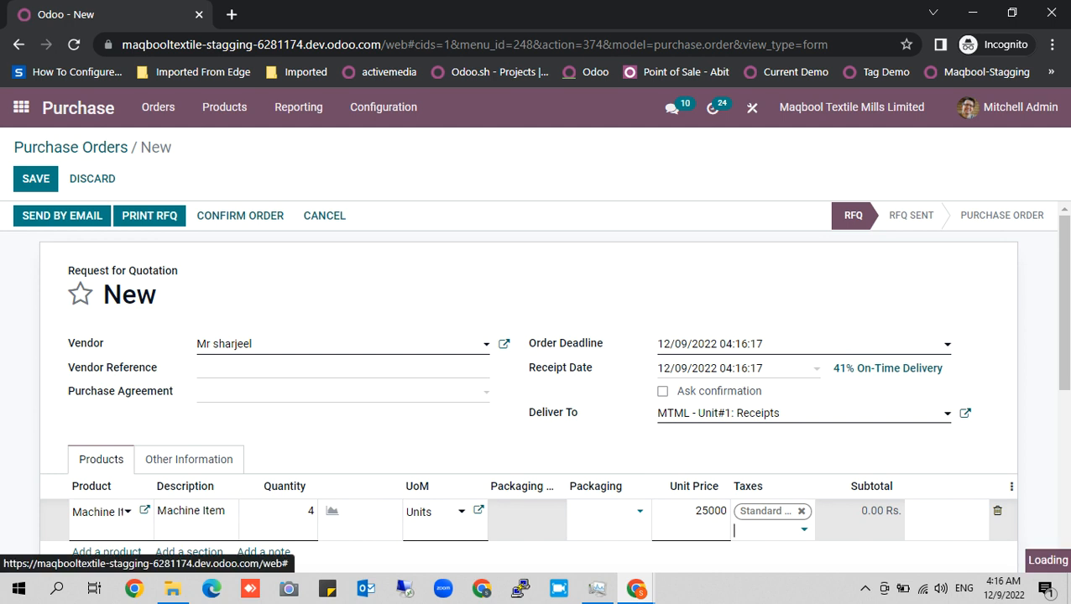
# Step: Remove the standard sales tax from the Machine Item order line
pyautogui.click(801, 511)
pyautogui.scroll(-2, 536, 381)
pyautogui.scroll(2, 536, 382)
pyautogui.click(701, 453)
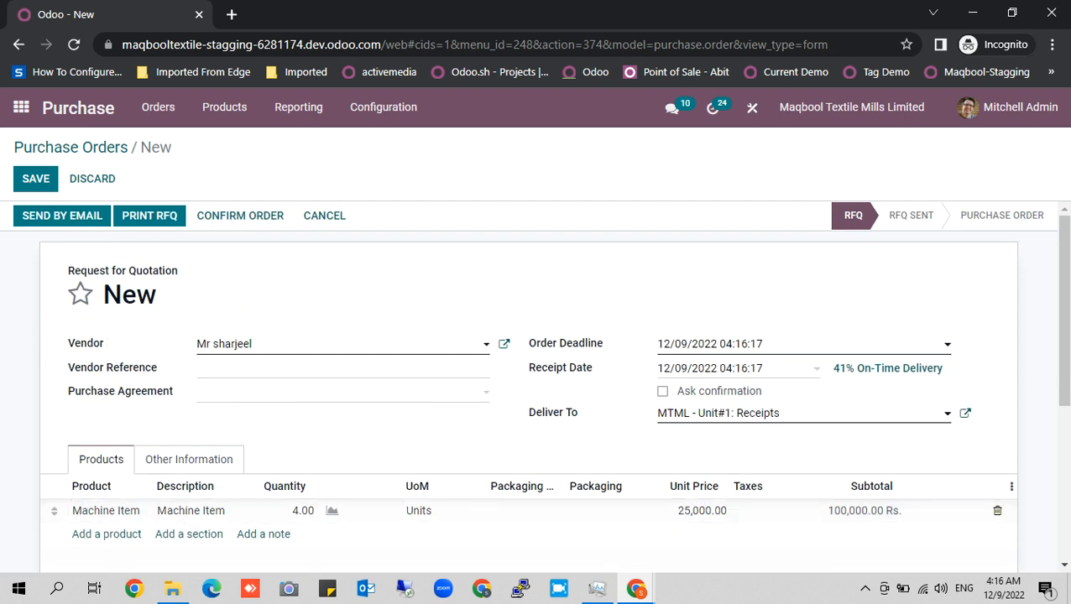
# Step: Set the purchase order's deadline date to 11/01/2022
pyautogui.click(701, 344)
pyautogui.click(672, 372)
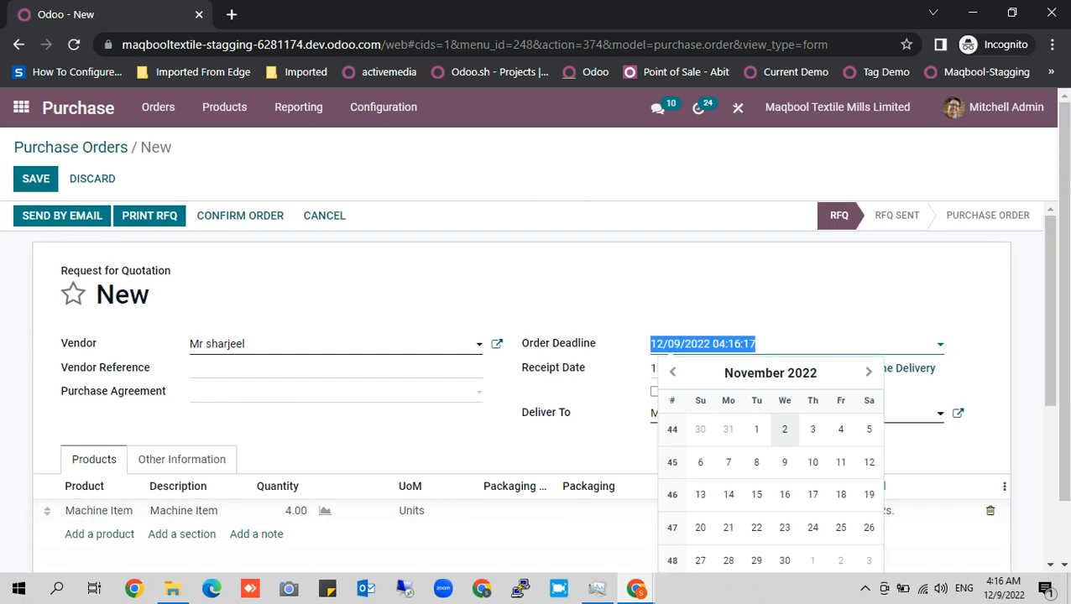
pyautogui.click(756, 429)
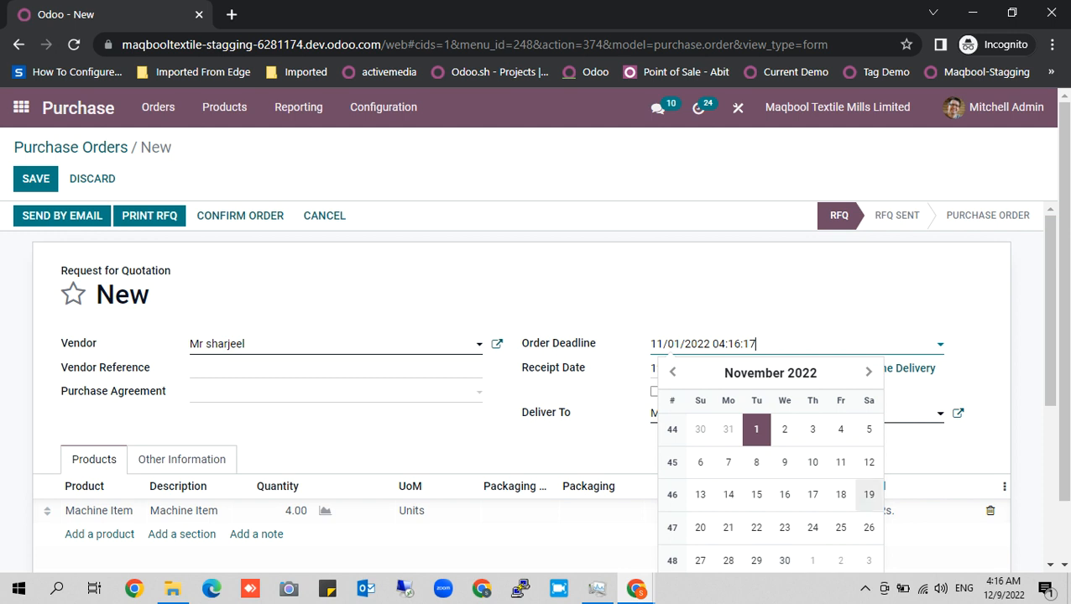
pyautogui.moveTo(1050, 352); pyautogui.dragTo(1063, 448)
pyautogui.press('Escape')
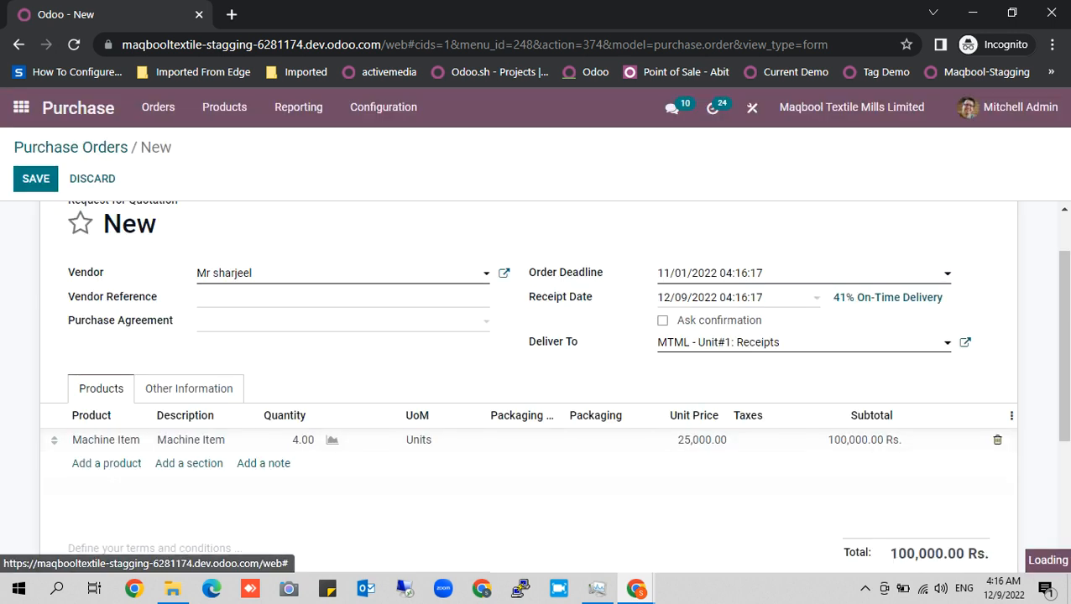
# Step: Set the purchase order's receipt date to 12/01/2022
pyautogui.click(714, 297)
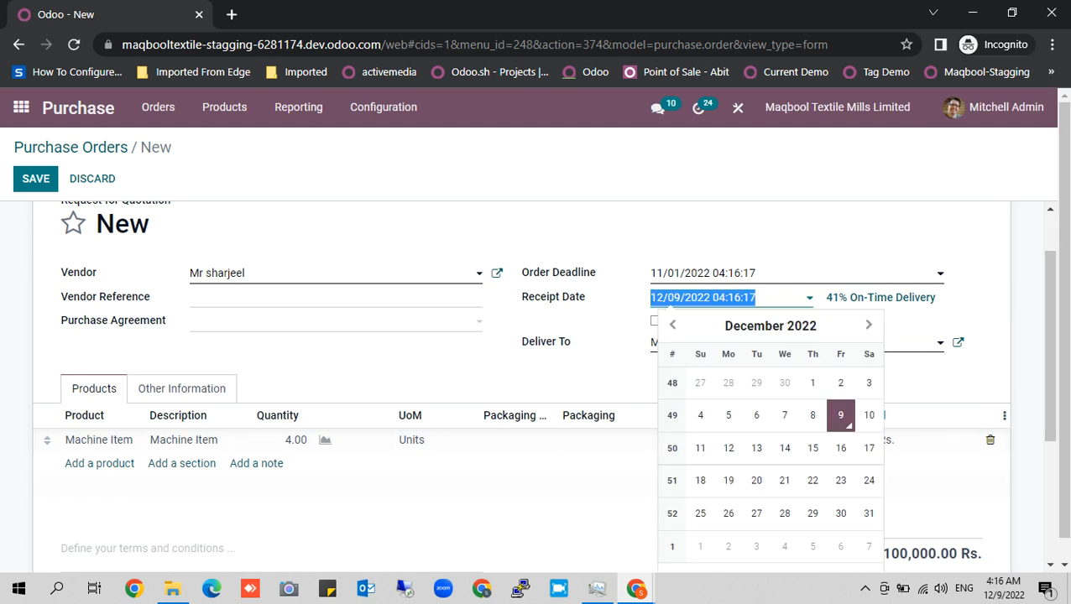
pyautogui.click(812, 382)
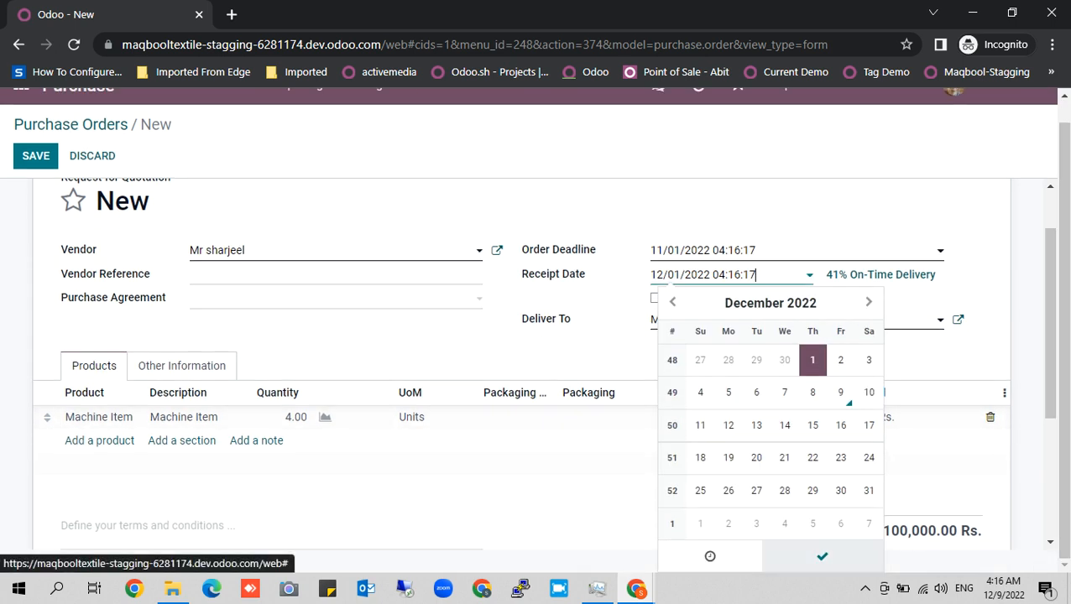
pyautogui.click(821, 557)
pyautogui.scroll(2, 537, 386)
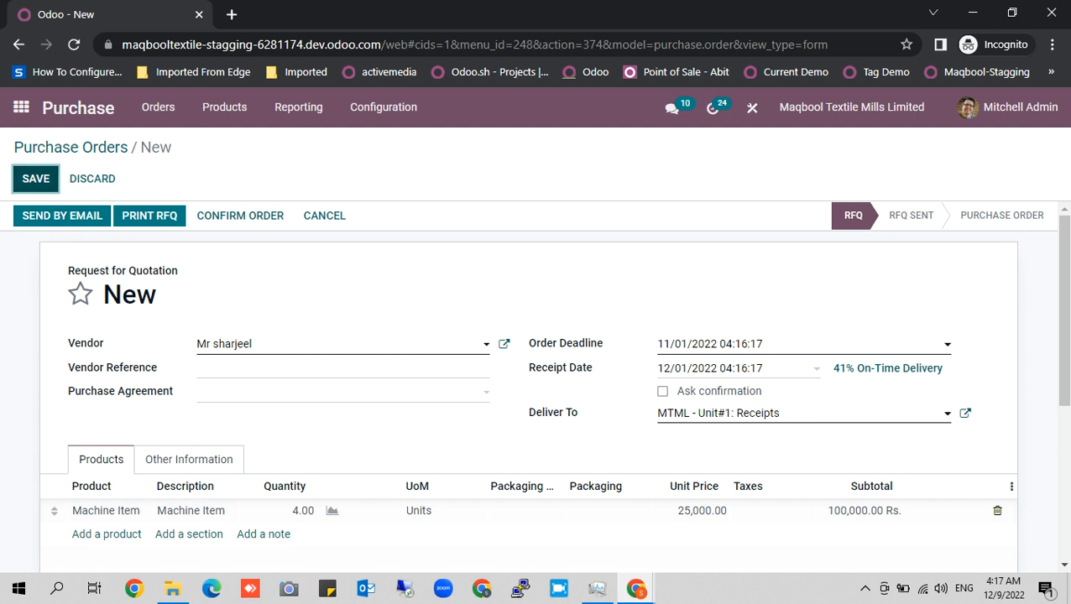
# Step: Save and confirm the purchase order, and validate its receipt by processing all quantities
pyautogui.click(35, 178)
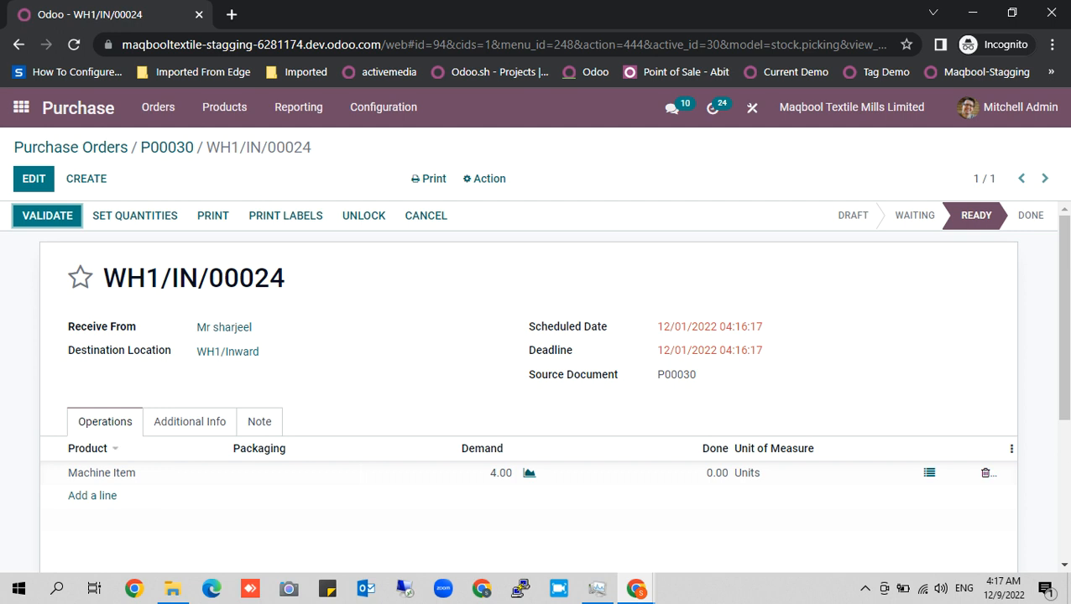
pyautogui.click(47, 216)
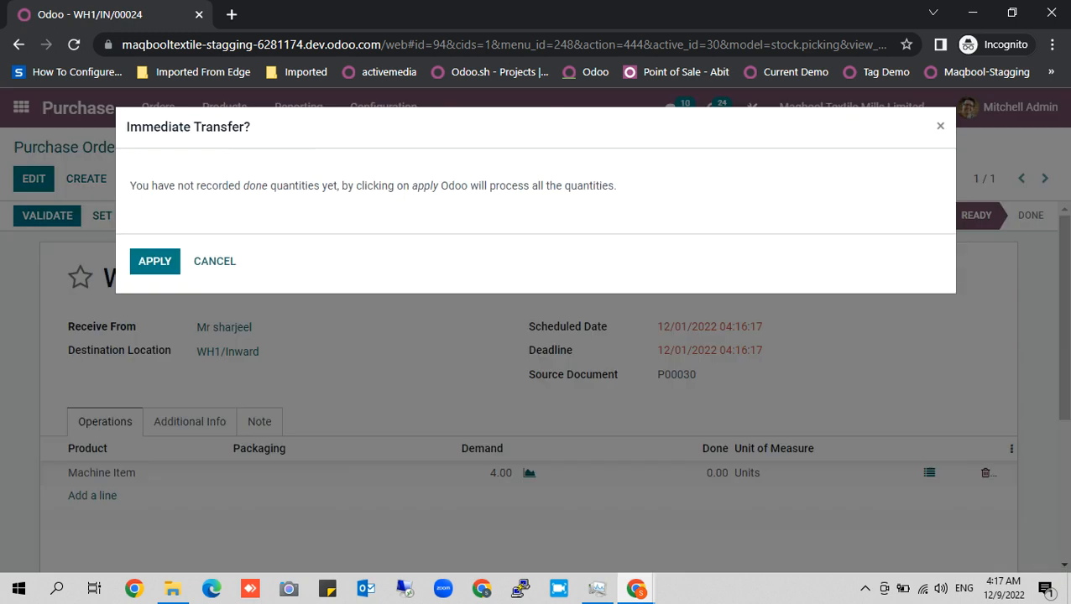
pyautogui.click(155, 260)
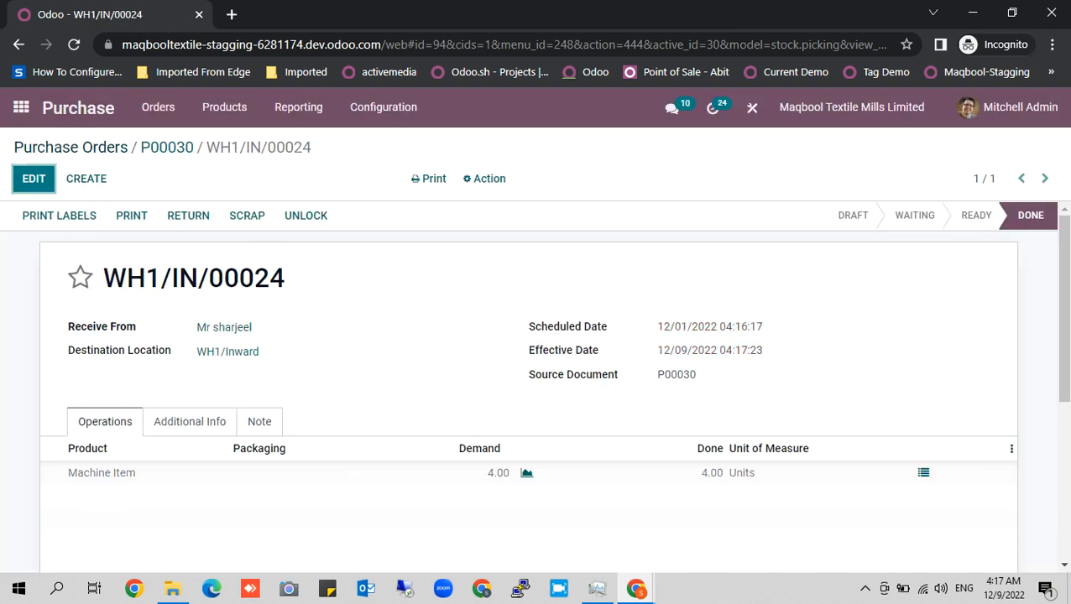
# Step: Group the Inventory overview by Type of Operation and open the MTML - Unit#1 internal transfers that are ready to process
pyautogui.click(21, 107)
pyautogui.click(232, 353)
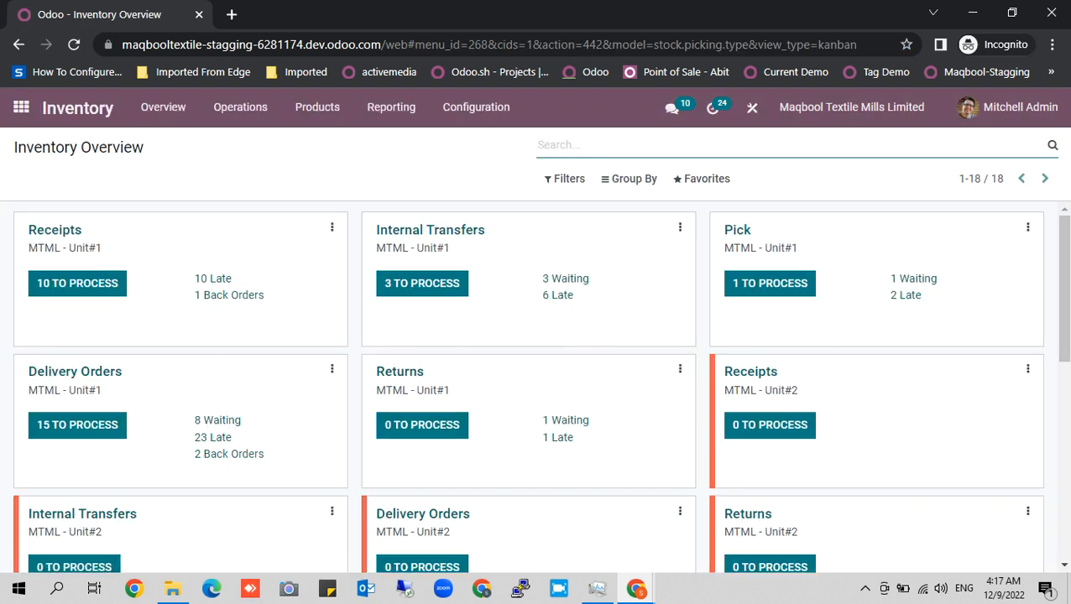
pyautogui.click(628, 179)
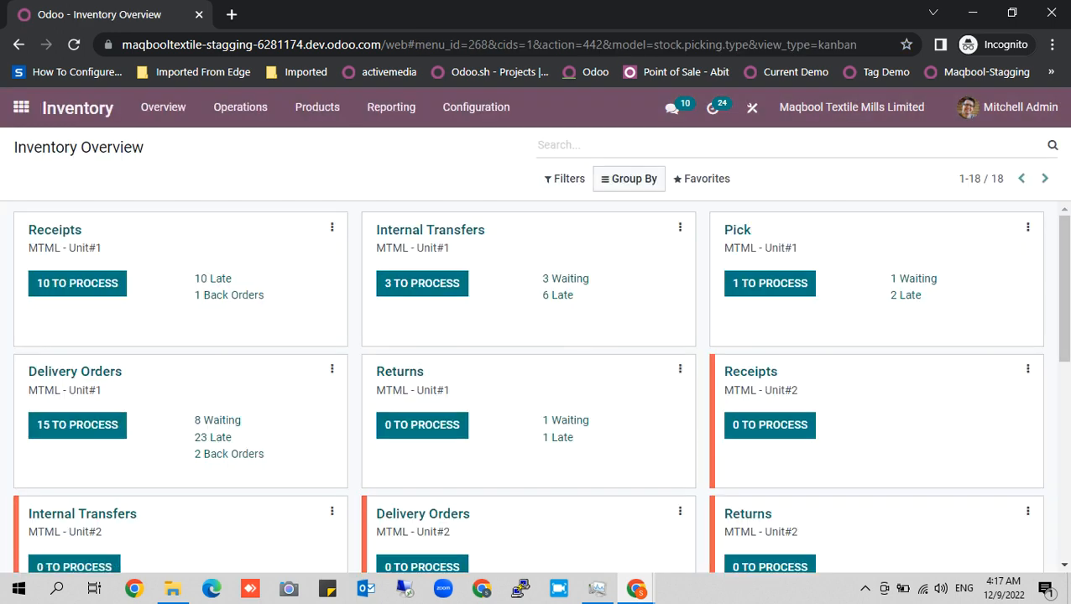
pyautogui.click(654, 207)
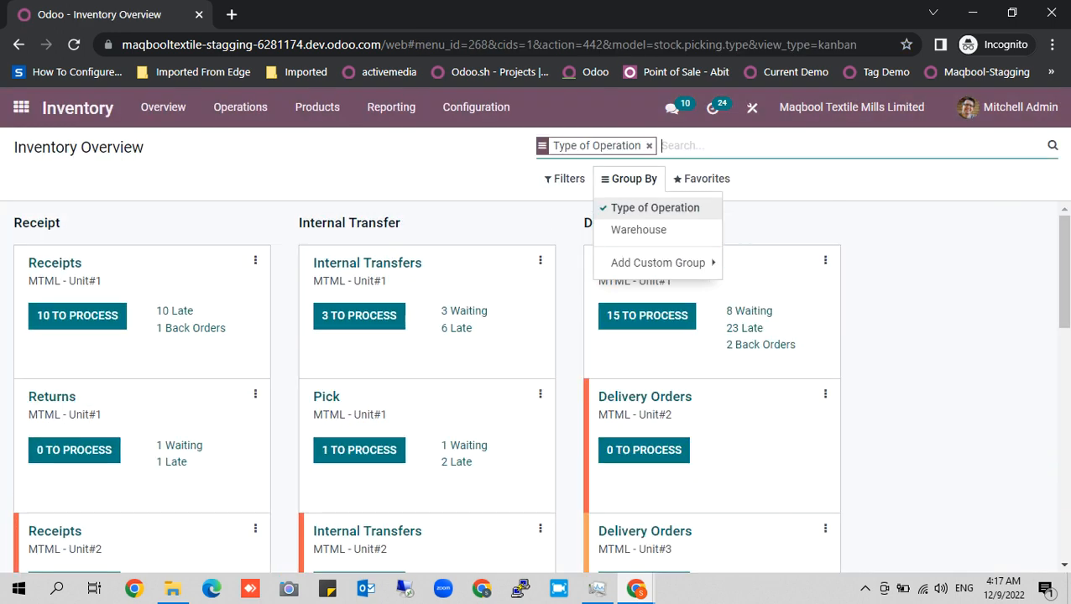
pyautogui.click(359, 315)
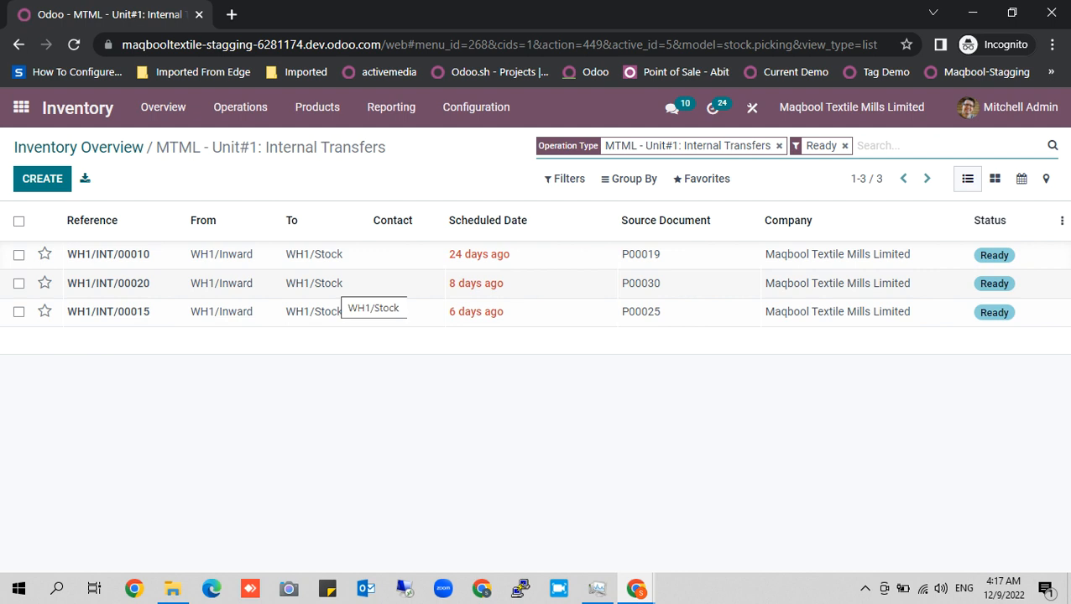
# Step: Check which products the first and last internal transfers in the ready list move
pyautogui.click(328, 255)
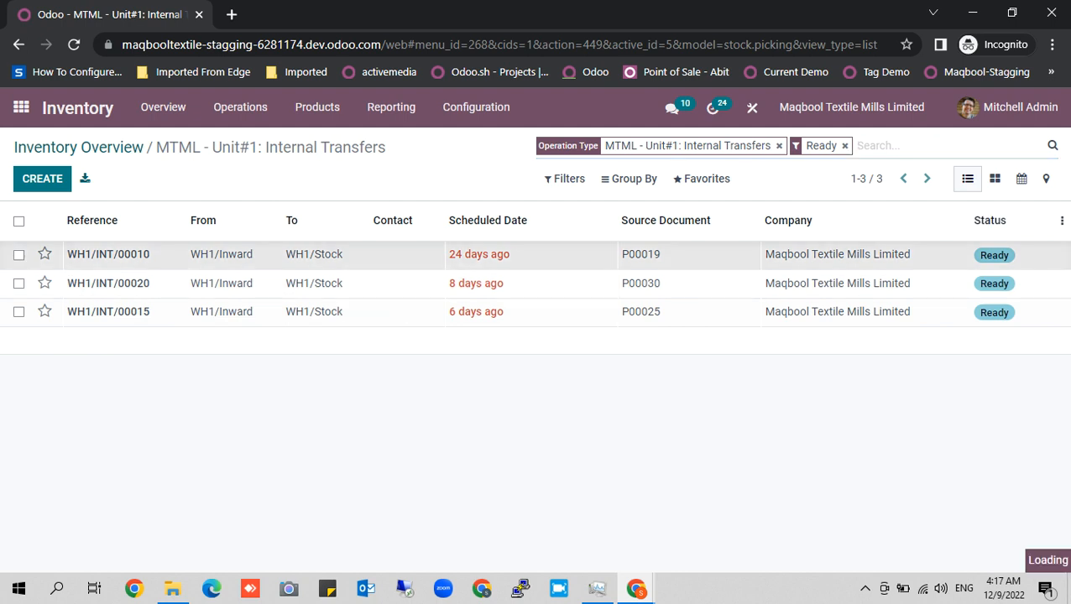
pyautogui.click(224, 422)
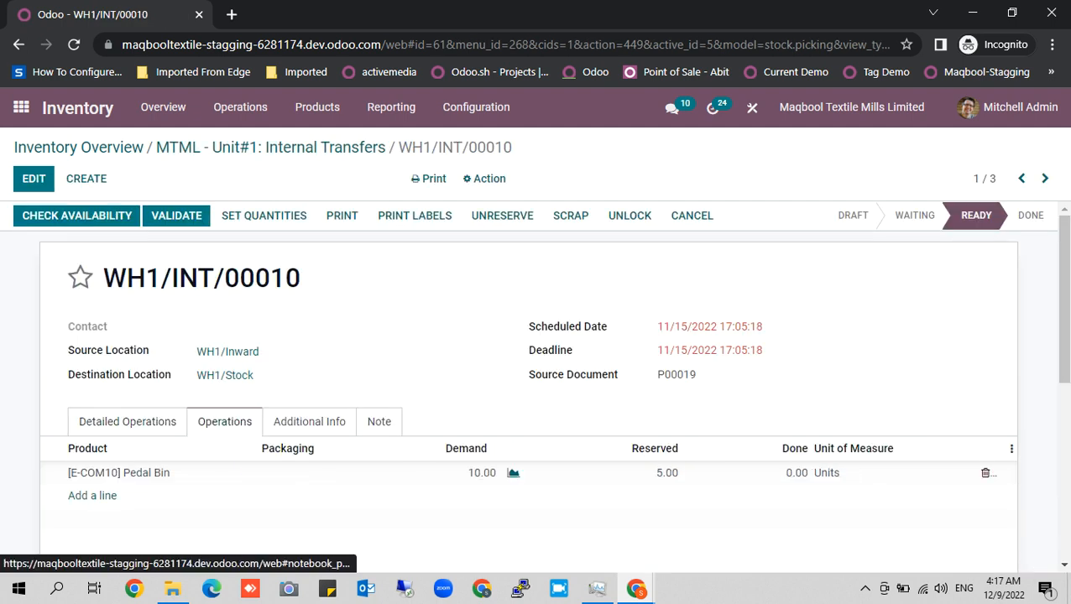
pyautogui.click(164, 146)
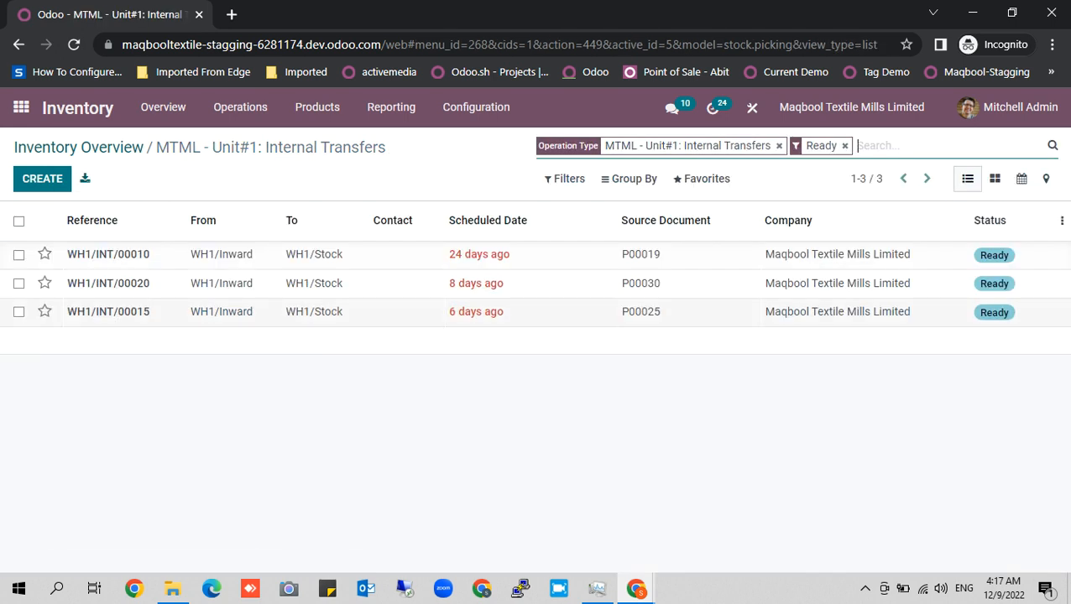
pyautogui.click(264, 312)
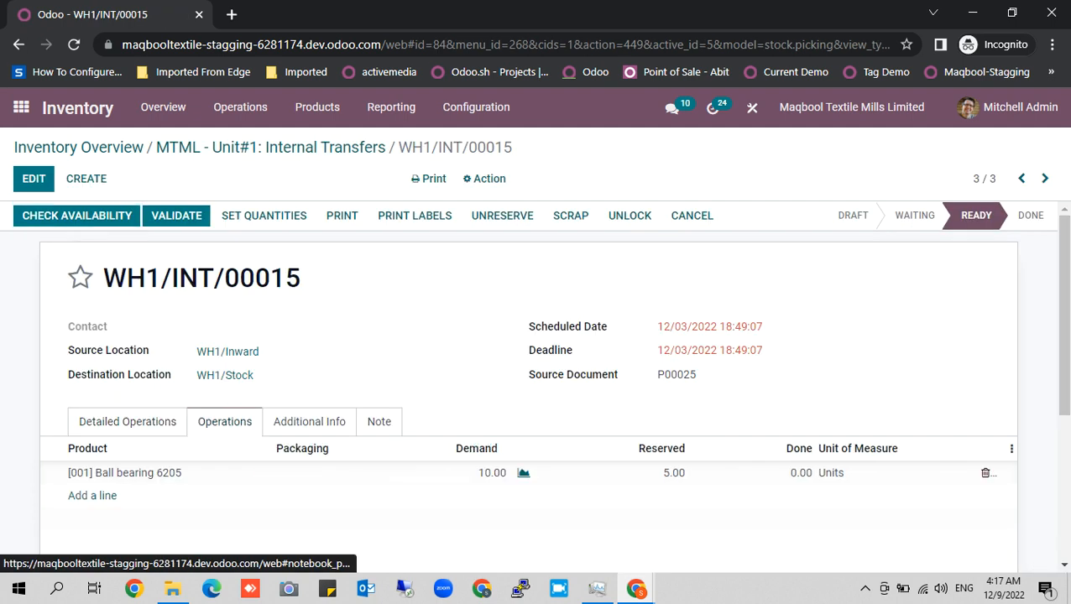
pyautogui.click(270, 147)
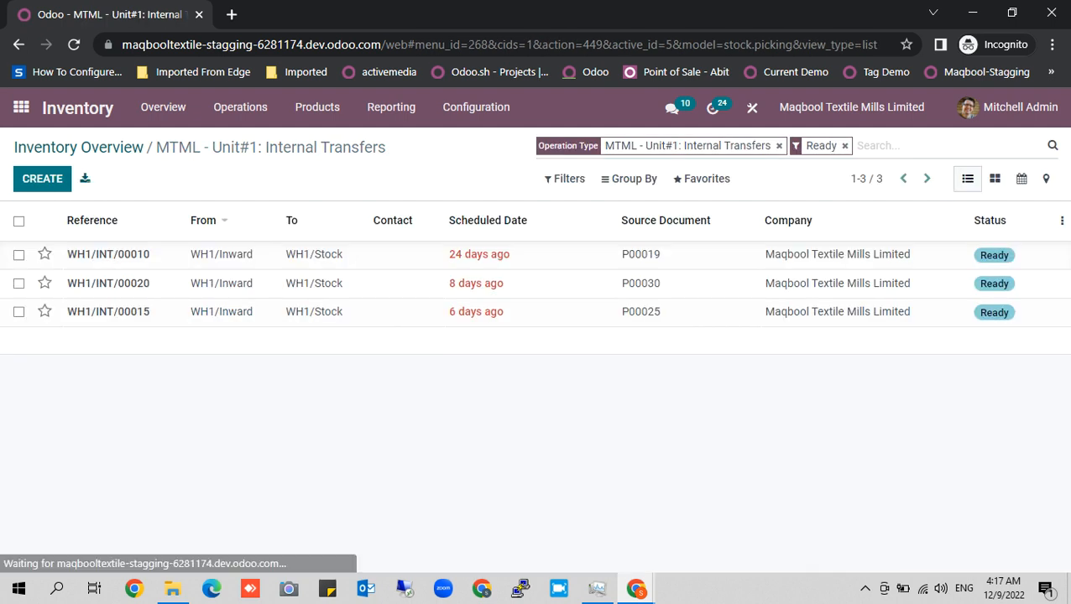
# Step: Validate the ready internal transfer of Machine Item from WH1/Inward to WH1/Stock and open its stock move details
pyautogui.click(266, 284)
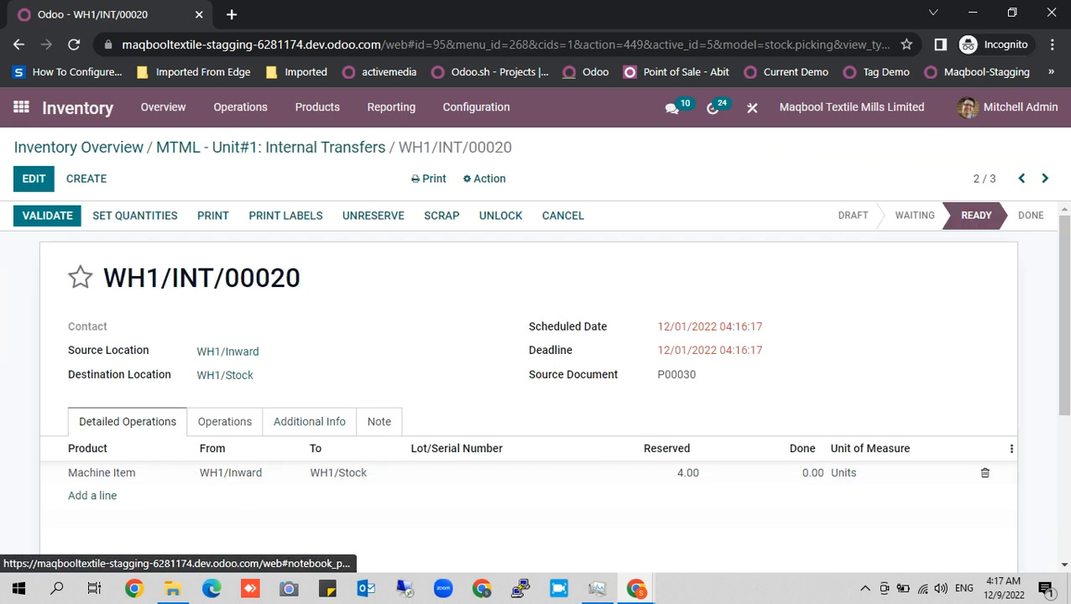
pyautogui.click(224, 421)
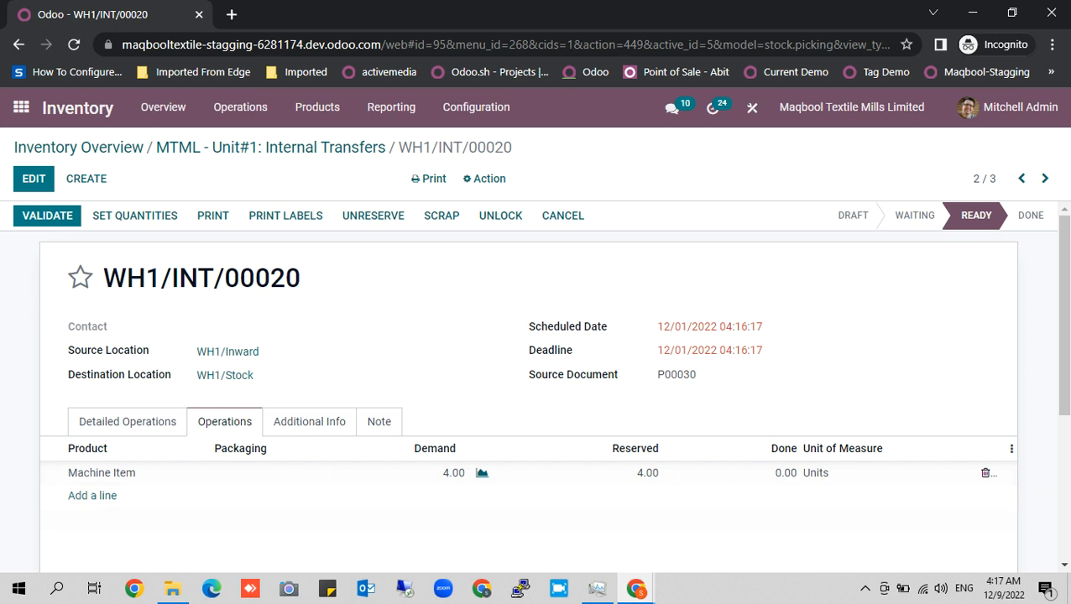
pyautogui.click(47, 215)
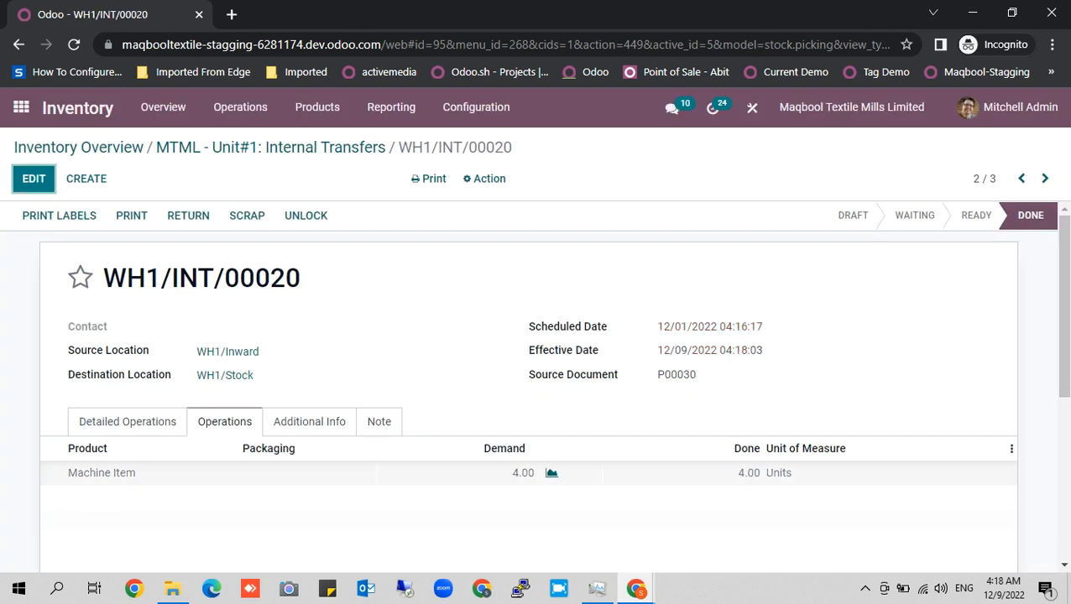
pyautogui.click(201, 473)
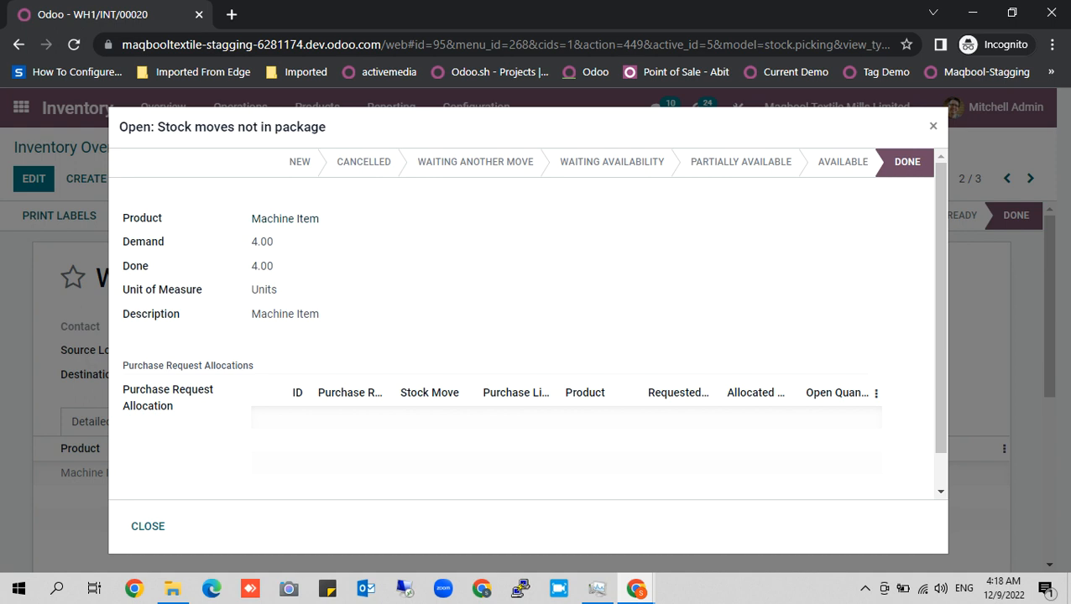
# Step: View the Machine Item product record, and search the Inventory Valuation report for "machine item"
pyautogui.click(285, 219)
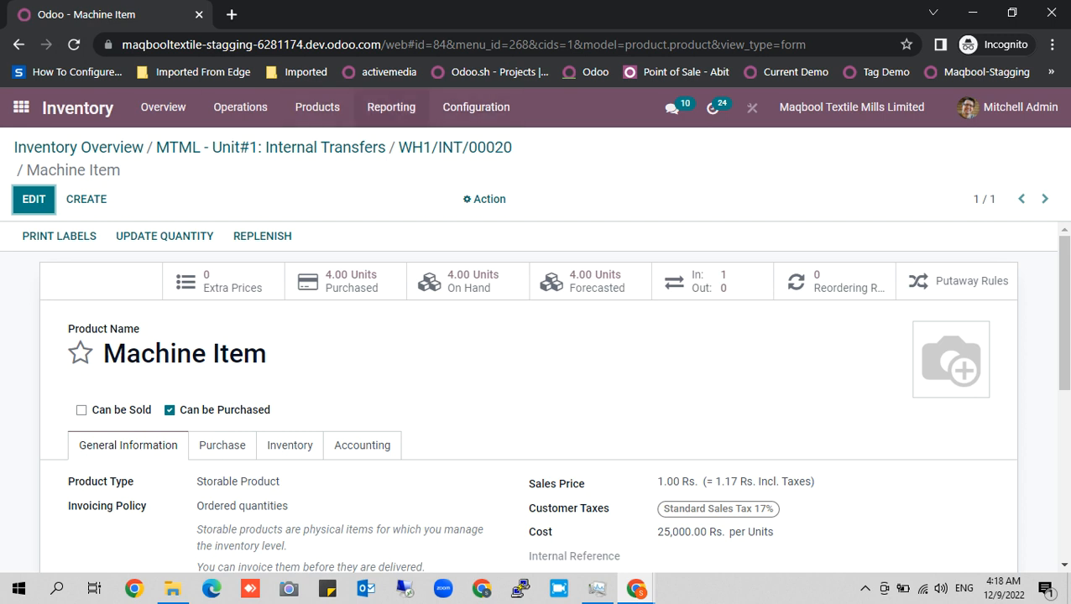
pyautogui.click(391, 107)
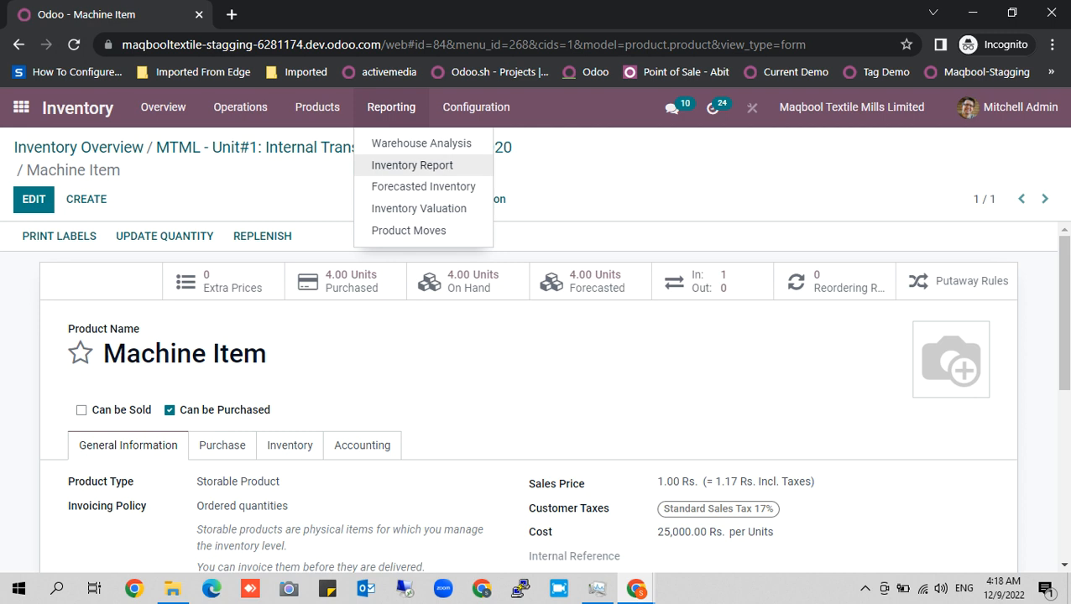
pyautogui.click(418, 208)
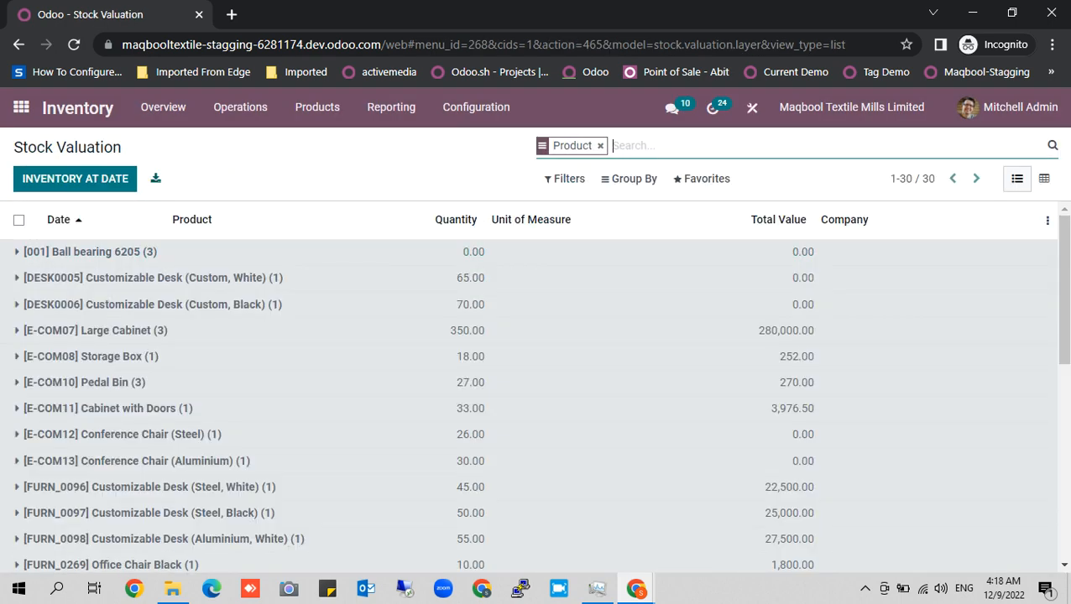
pyautogui.write('machine item')
pyautogui.press('Return')
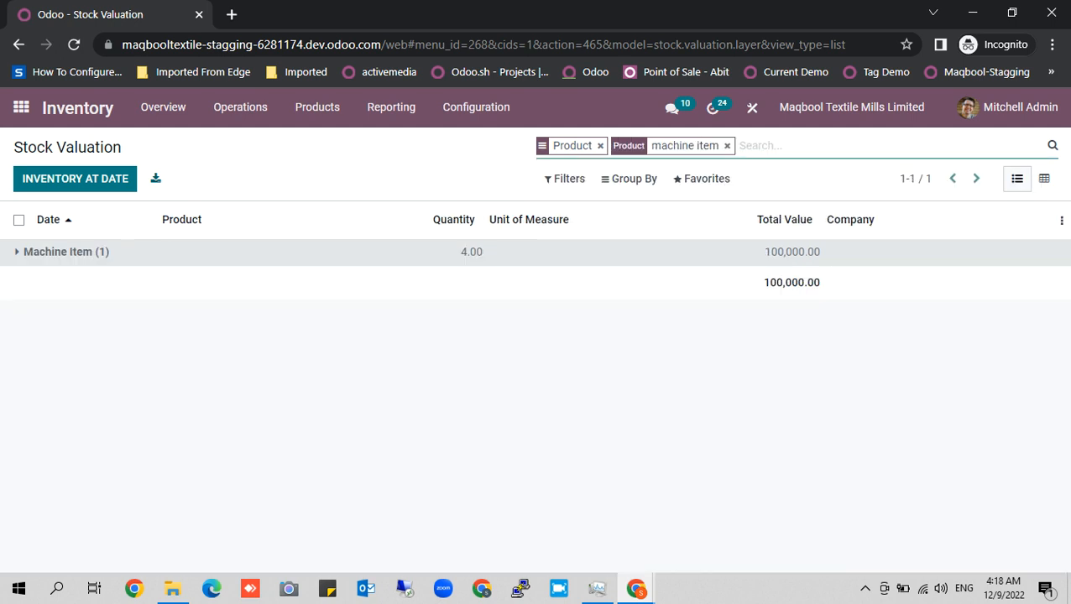
# Step: Start a revaluation of Machine Item with an added value of -100000 and the reason "To Captilize"
pyautogui.click(66, 252)
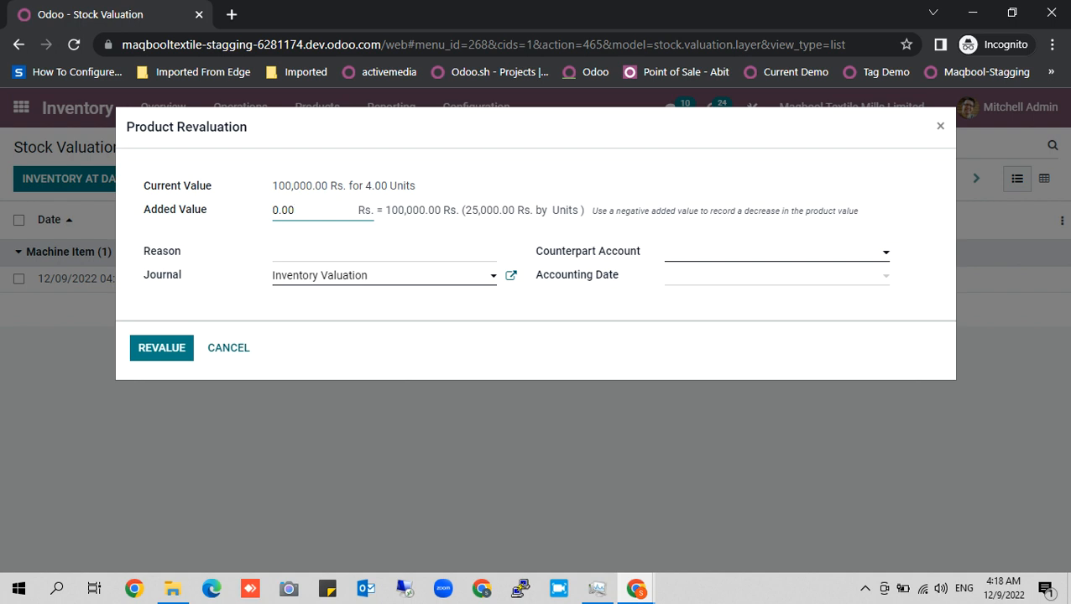
pyautogui.hotkey('ctrl', 'a')
pyautogui.write('-100000')
pyautogui.click(272, 252)
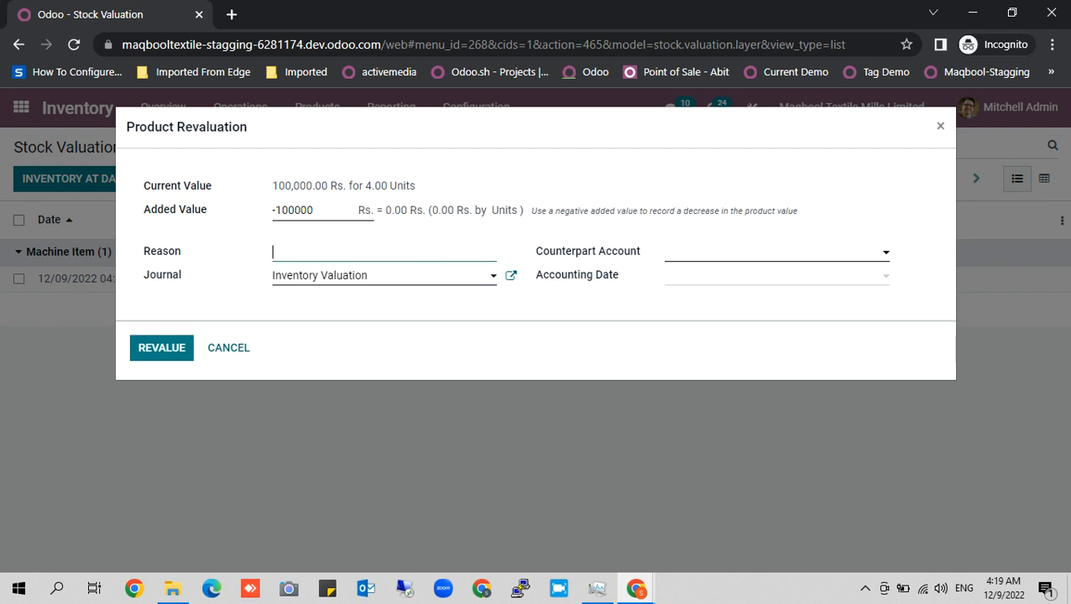
pyautogui.write('To Captilize')
# Step: Set the revaluation's counterpart account to 1111004 Toll & Equipment and look at that account's settings without changing them
pyautogui.click(771, 252)
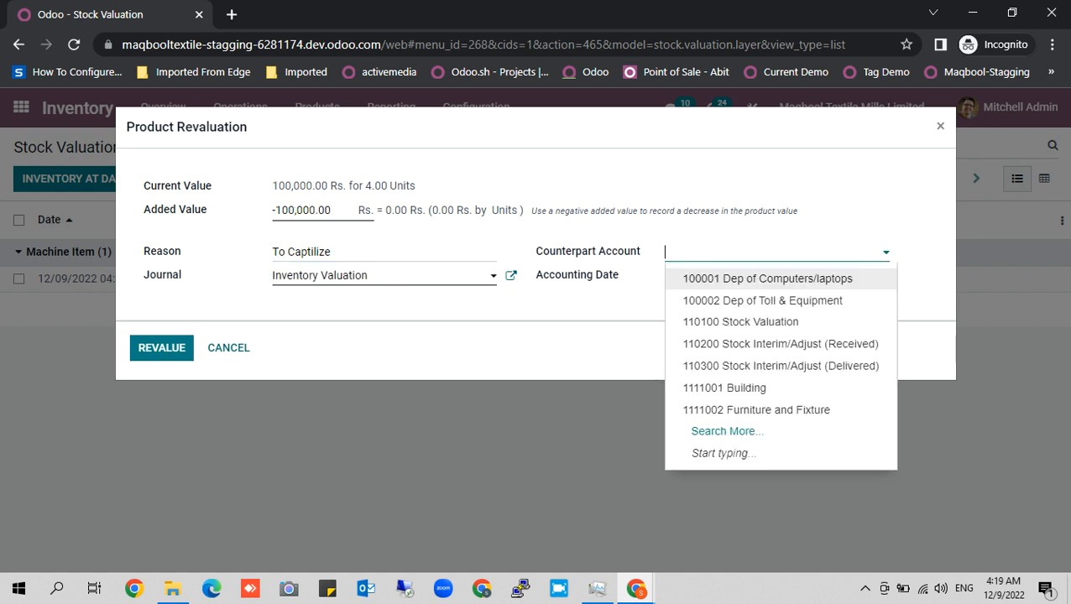
pyautogui.write('toll')
pyautogui.press('Down')
pyautogui.press('Down')
pyautogui.press('Up')
pyautogui.press('Return')
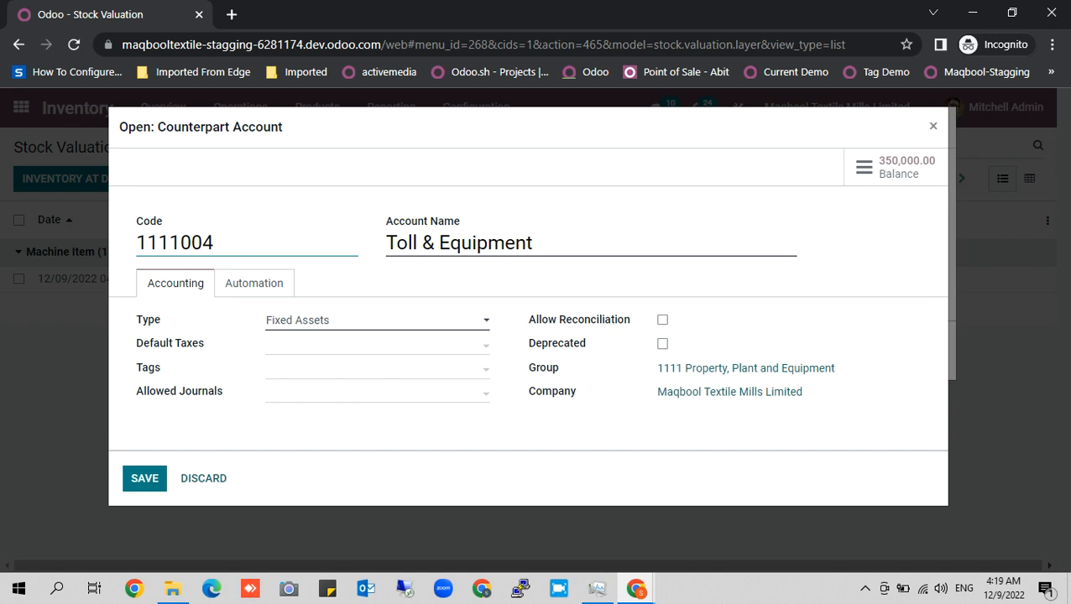
pyautogui.click(254, 283)
pyautogui.click(203, 498)
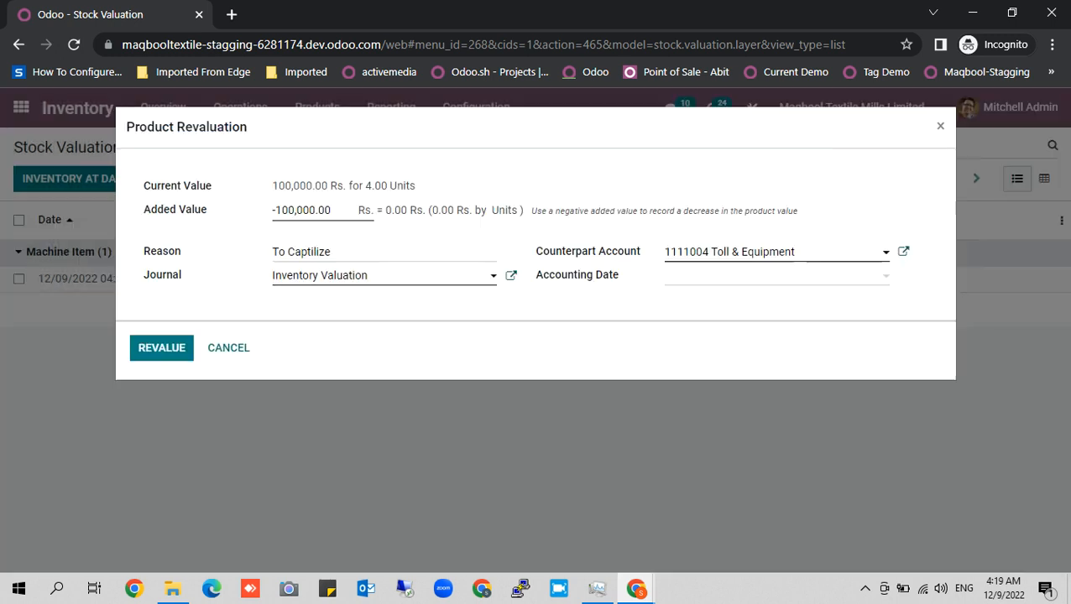
# Step: Set the accounting date to 12/01/2022 and carry out the revaluation
pyautogui.click(789, 276)
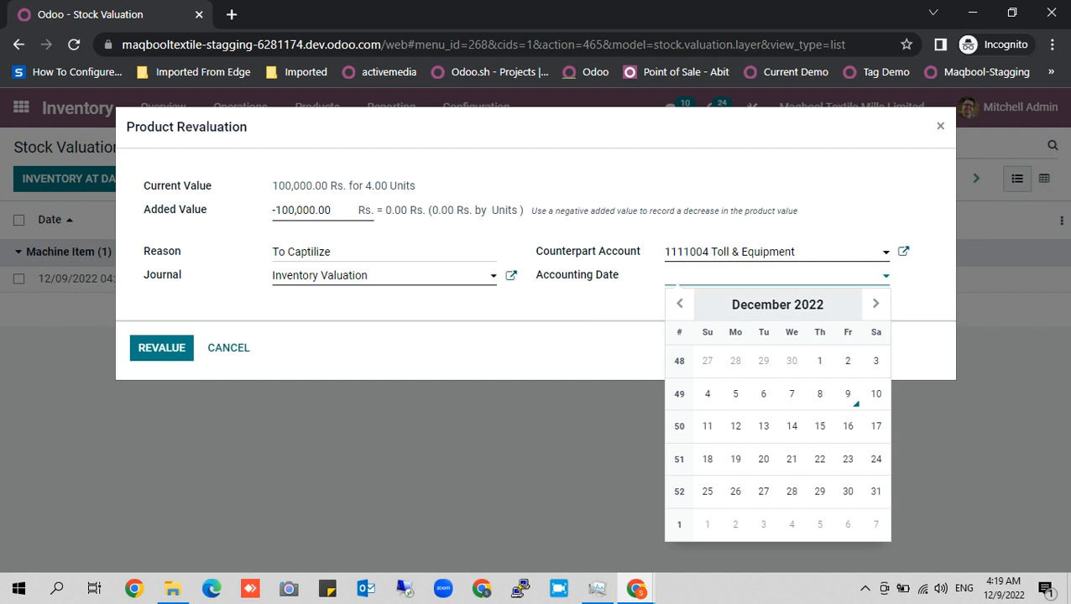
pyautogui.click(819, 361)
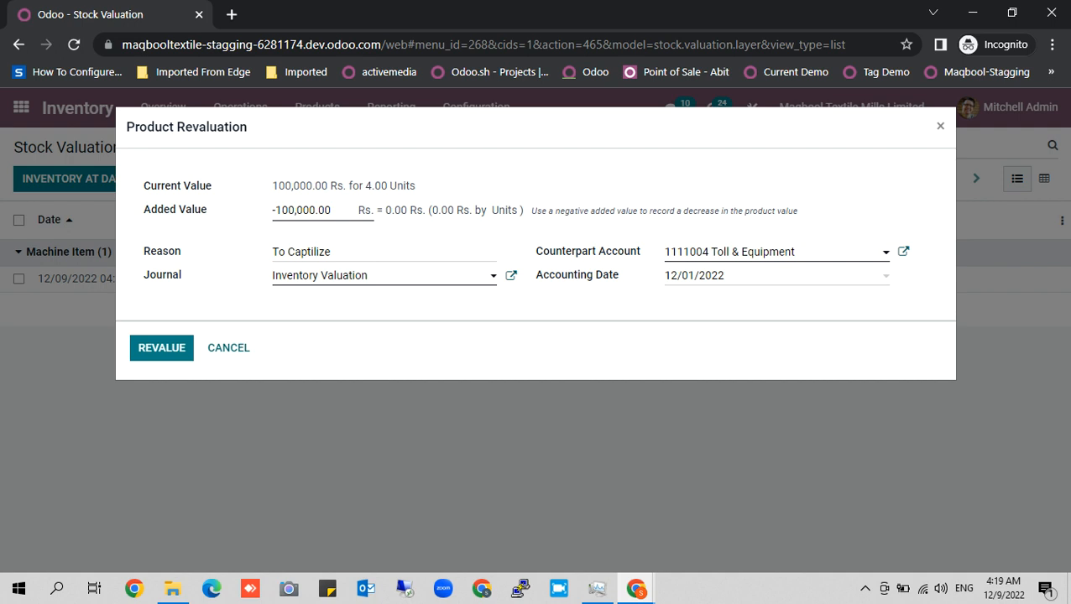
pyautogui.click(161, 348)
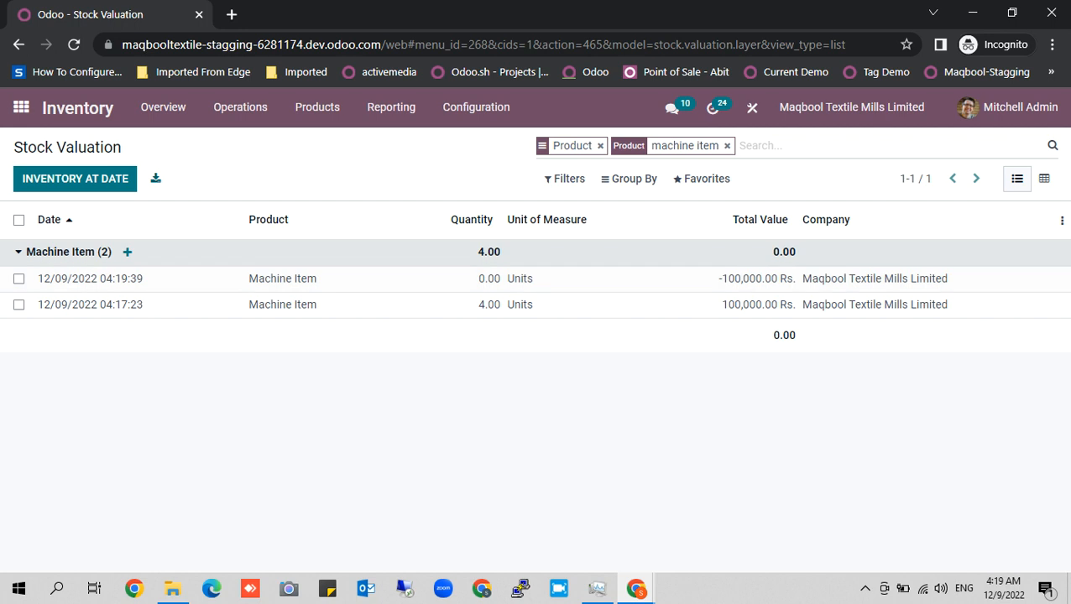
# Step: Switch to the Accounting app and search the journal entries for "machine item"
pyautogui.click(21, 107)
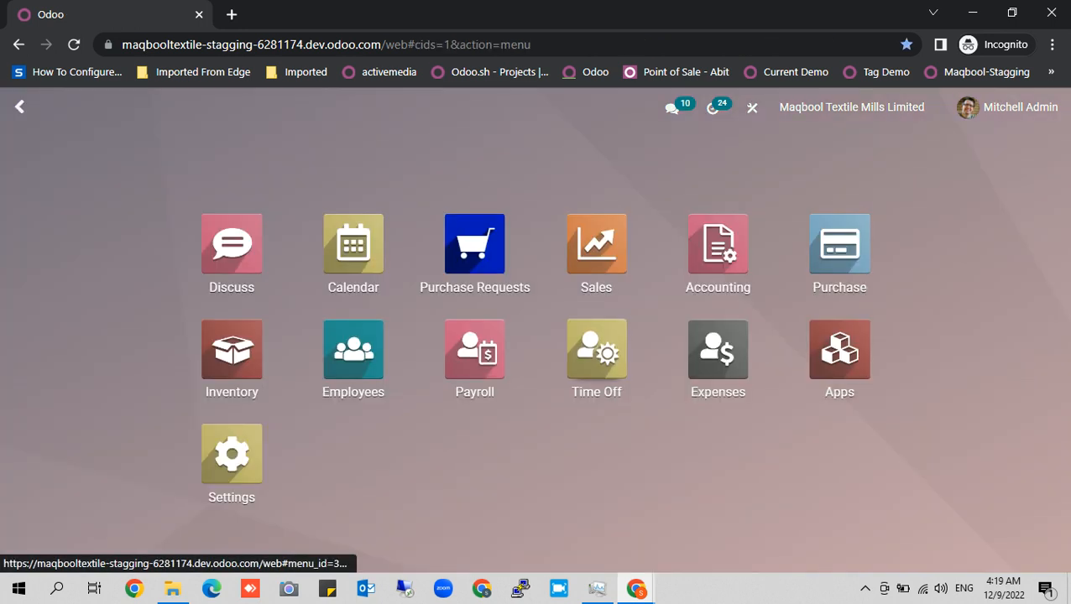
pyautogui.click(717, 252)
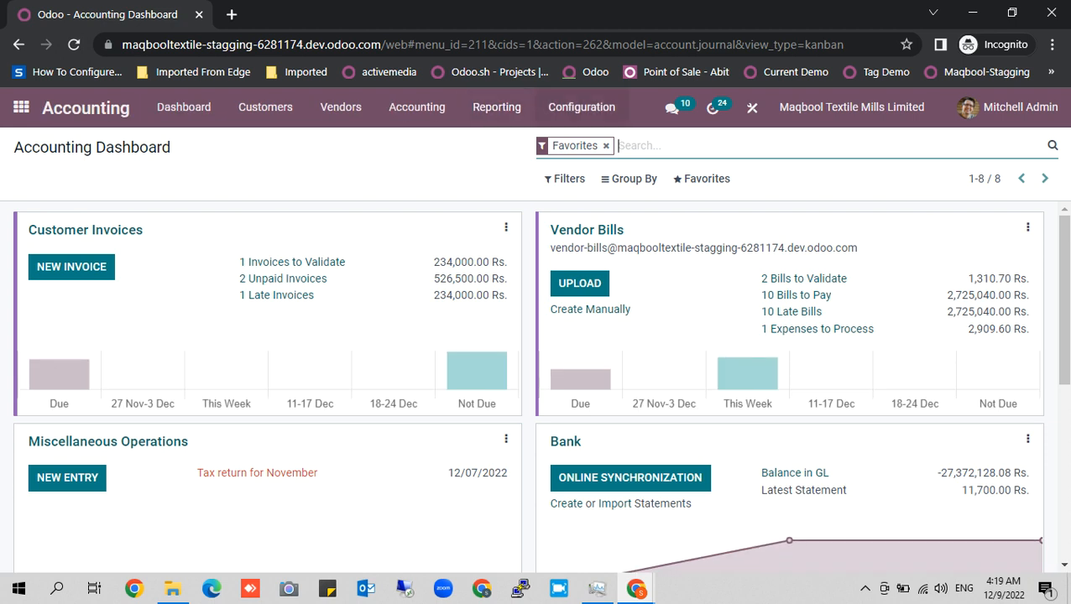
pyautogui.click(581, 107)
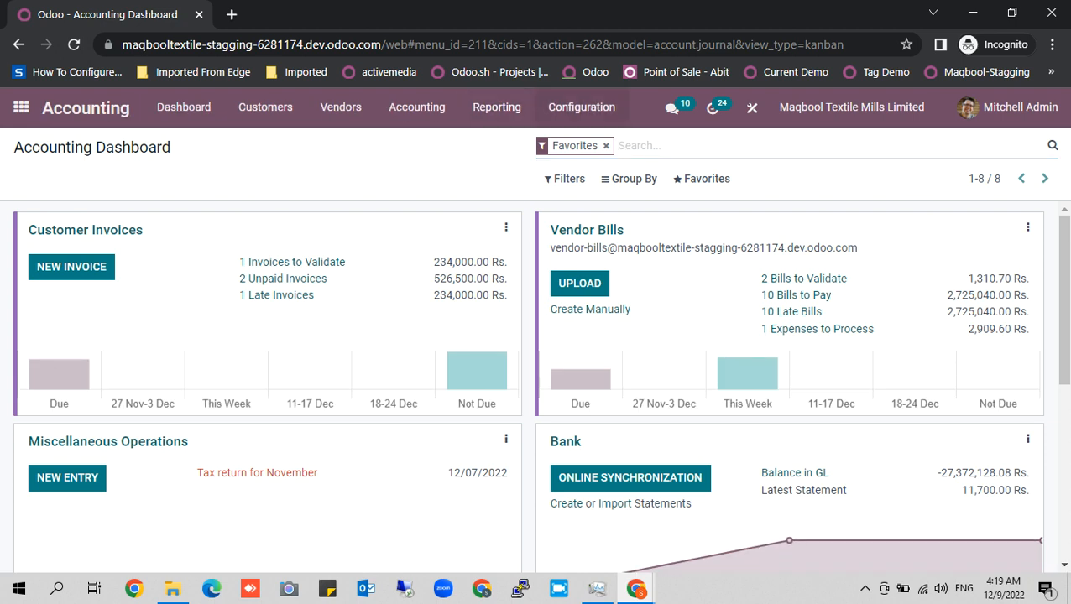
pyautogui.moveTo(417, 107)
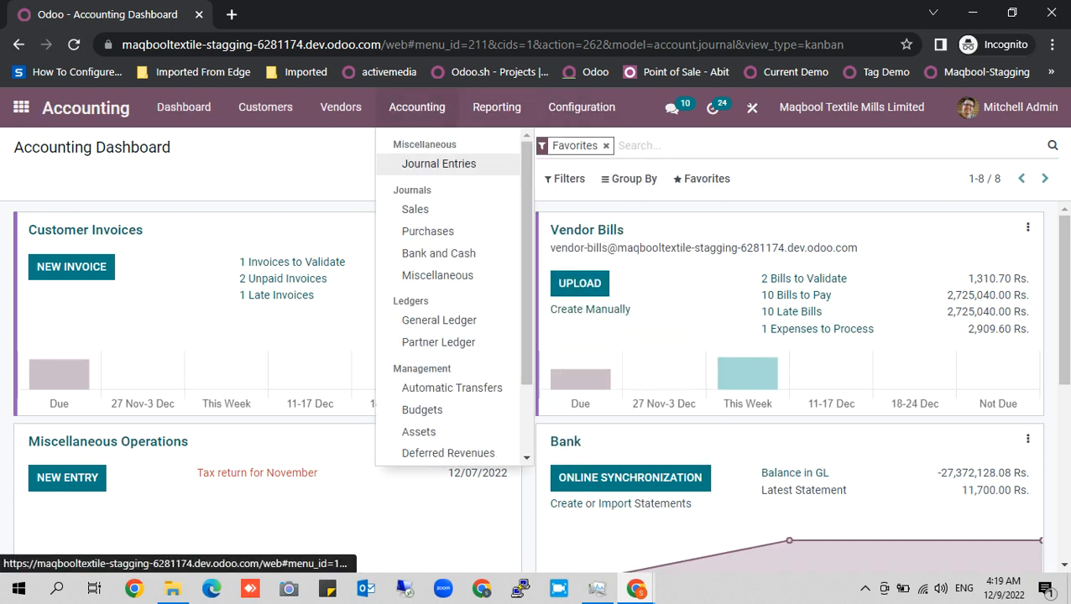
pyautogui.click(439, 164)
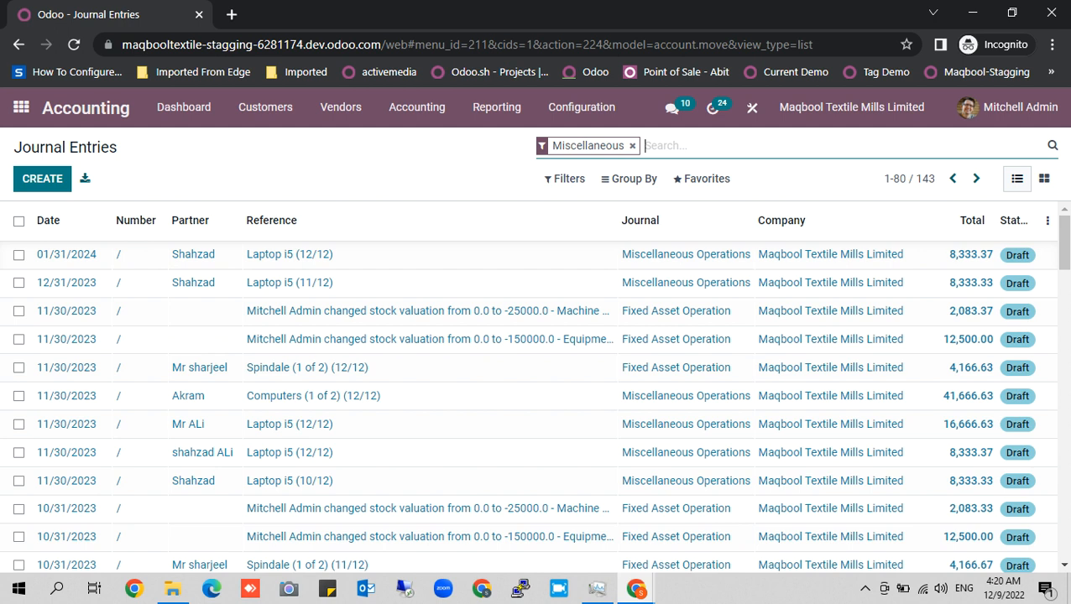
pyautogui.write('machine item')
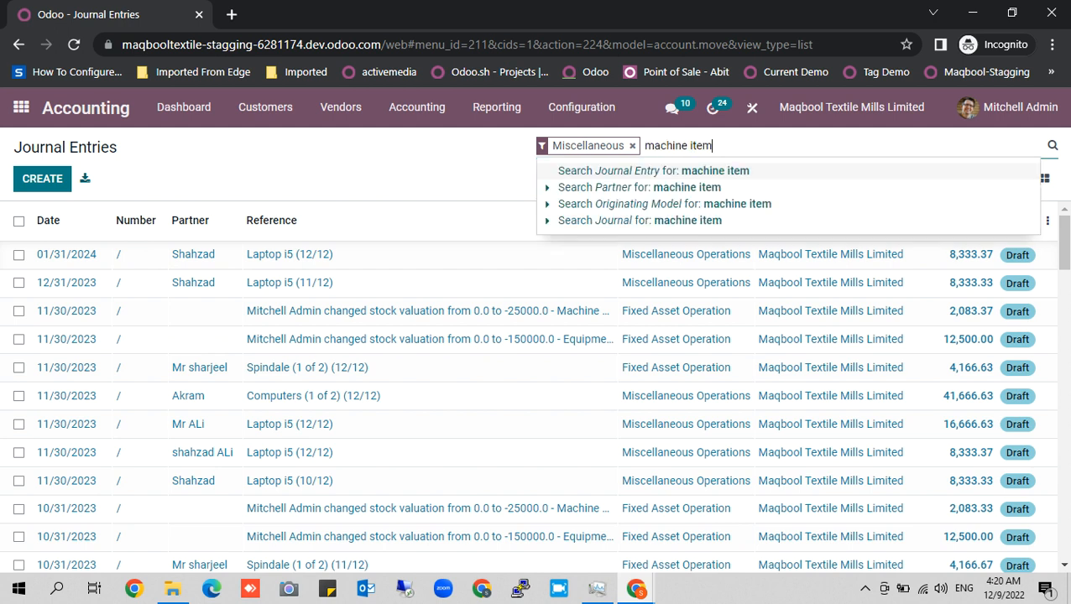
pyautogui.press('Return')
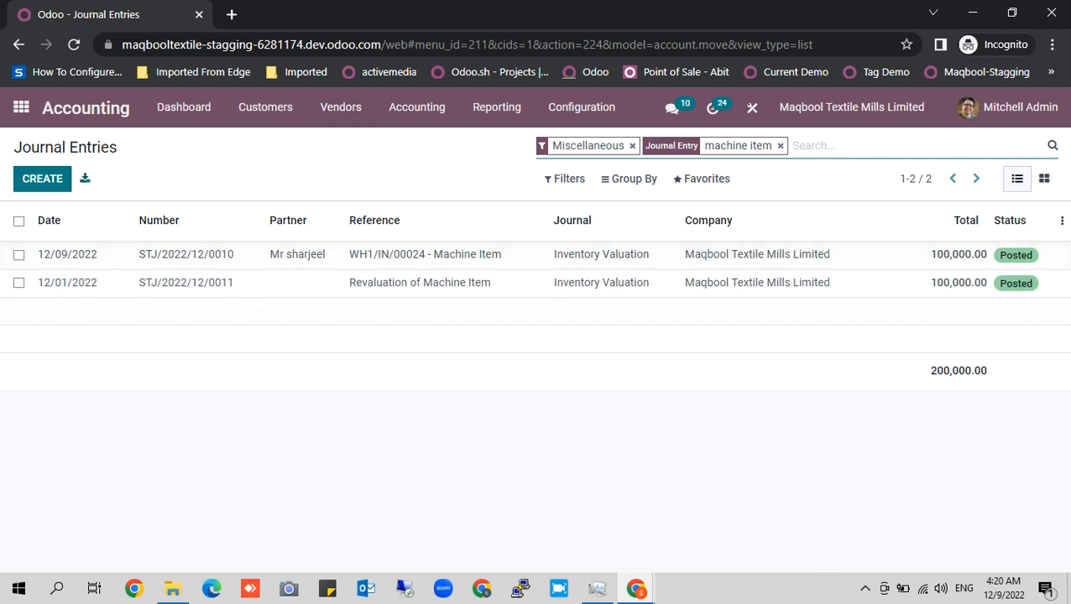
# Step: Examine the journal items of the Machine Item revaluation entry and of its WH1/IN/00024 receipt entry
pyautogui.click(420, 282)
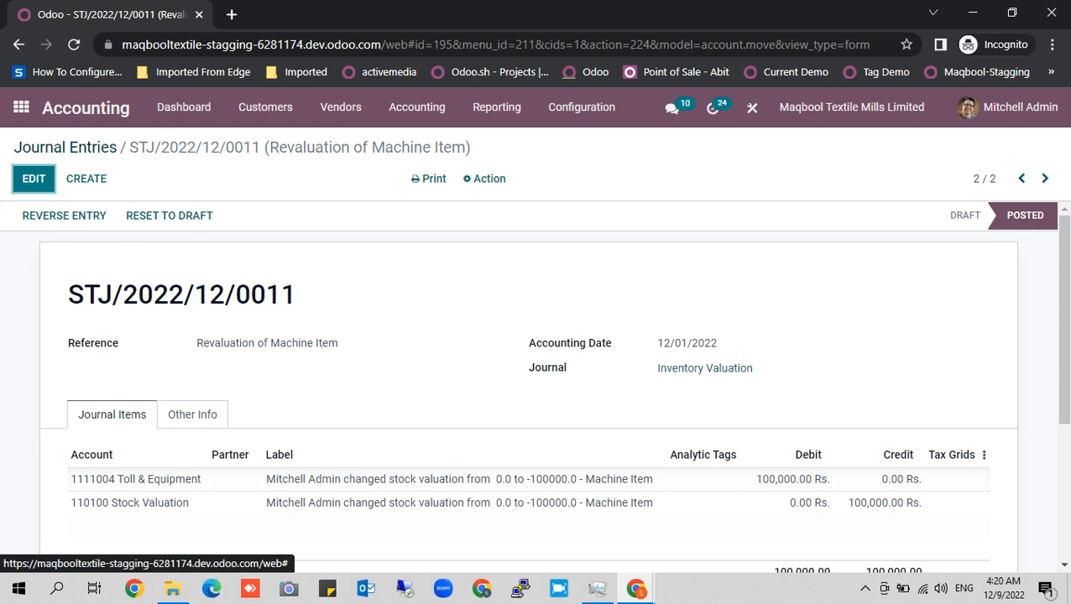
pyautogui.click(65, 147)
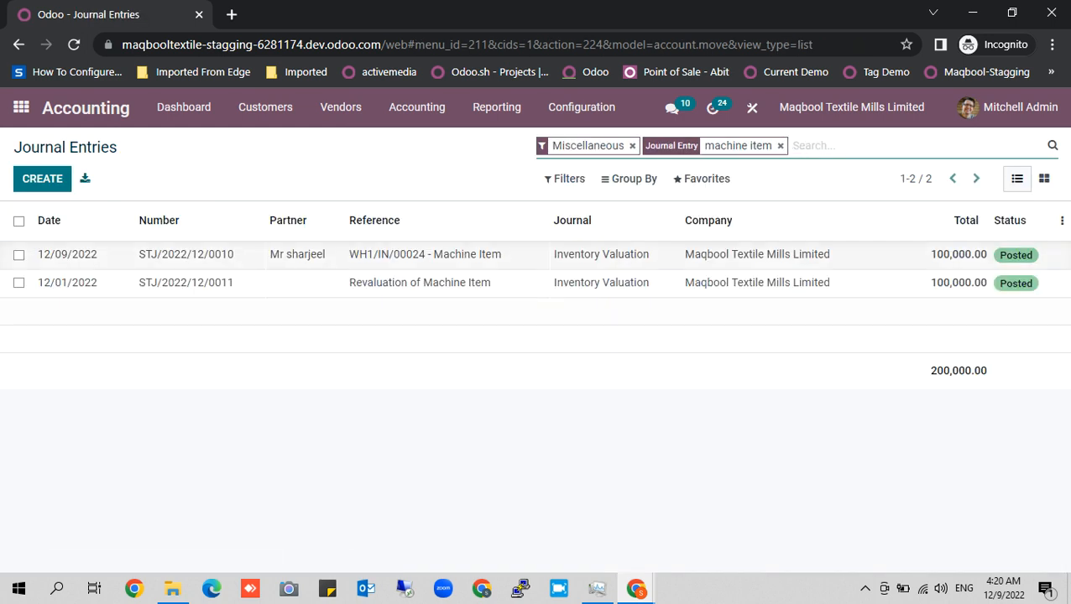
pyautogui.click(202, 254)
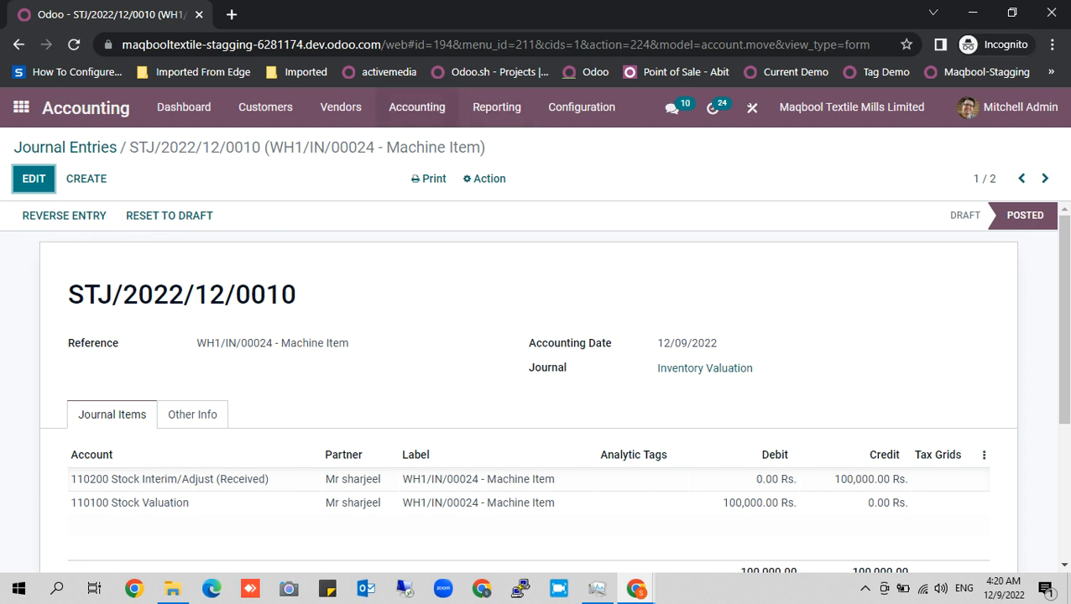
# Step: Open the generic Balance Sheet report and unfold all its lines down to the account level
pyautogui.click(417, 107)
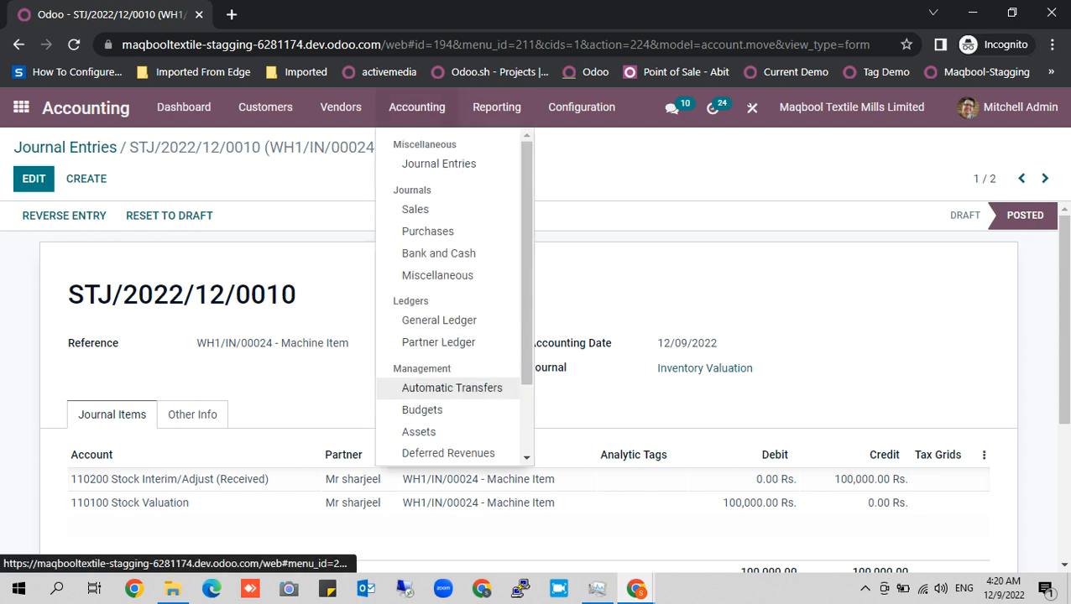
pyautogui.scroll(-2, 448, 385)
pyautogui.click(497, 107)
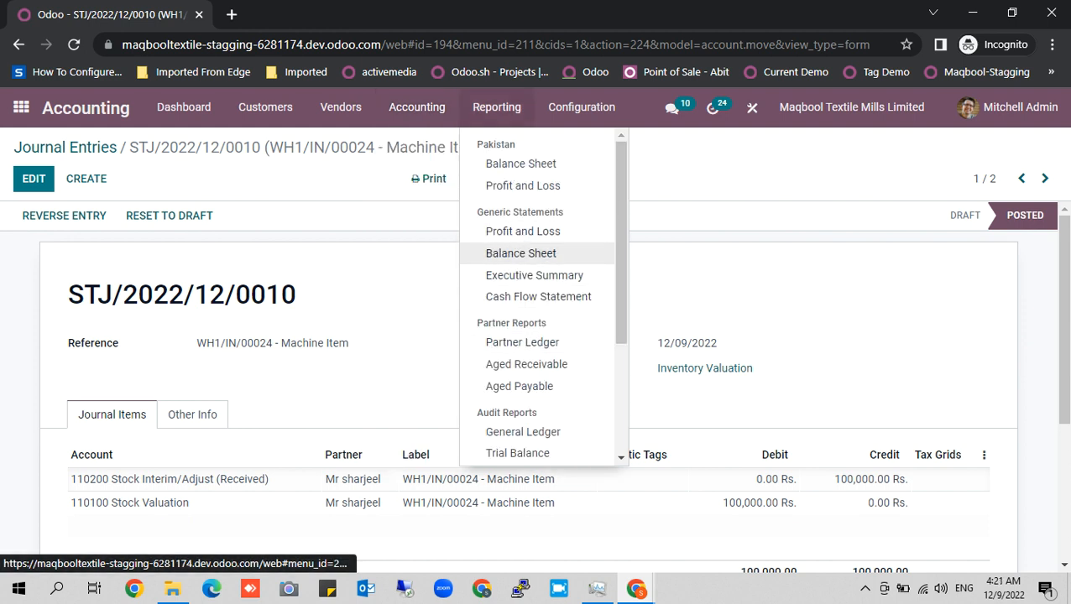
pyautogui.click(520, 253)
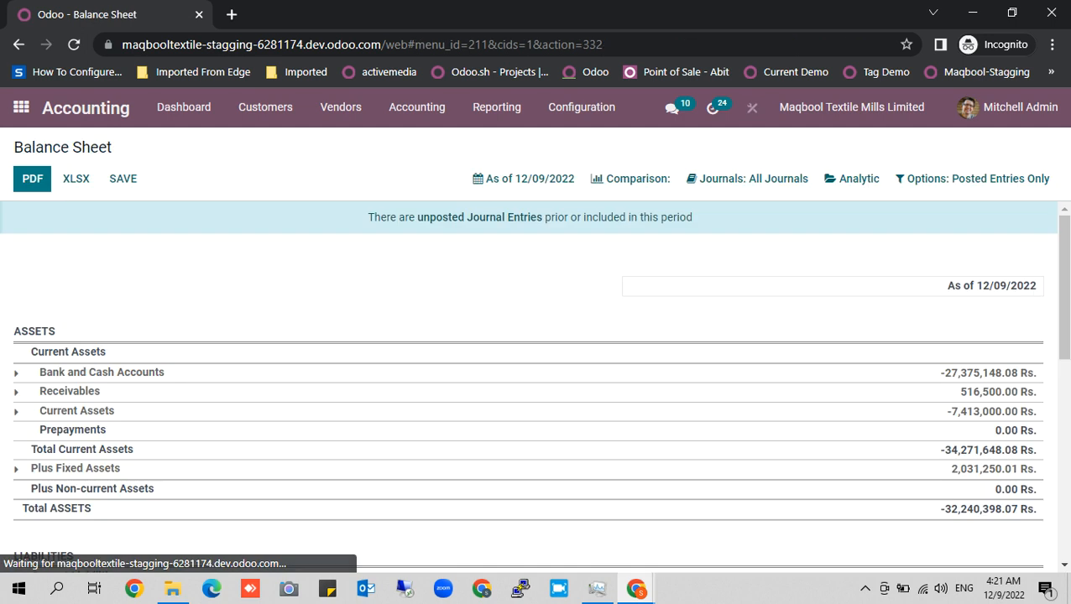
pyautogui.click(971, 178)
pyautogui.click(928, 252)
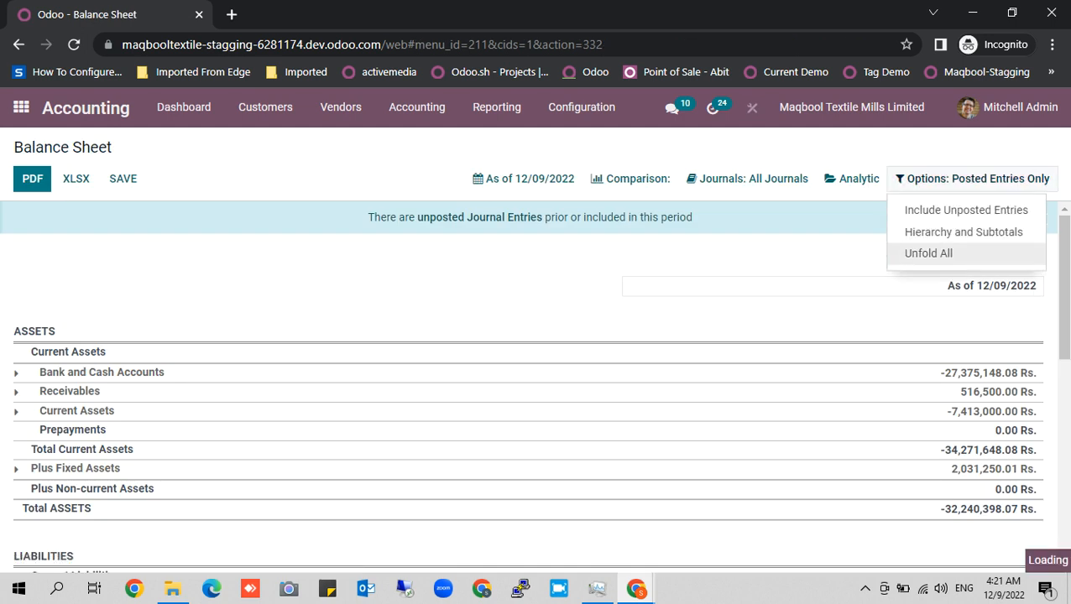
pyautogui.scroll(-2, 529, 386)
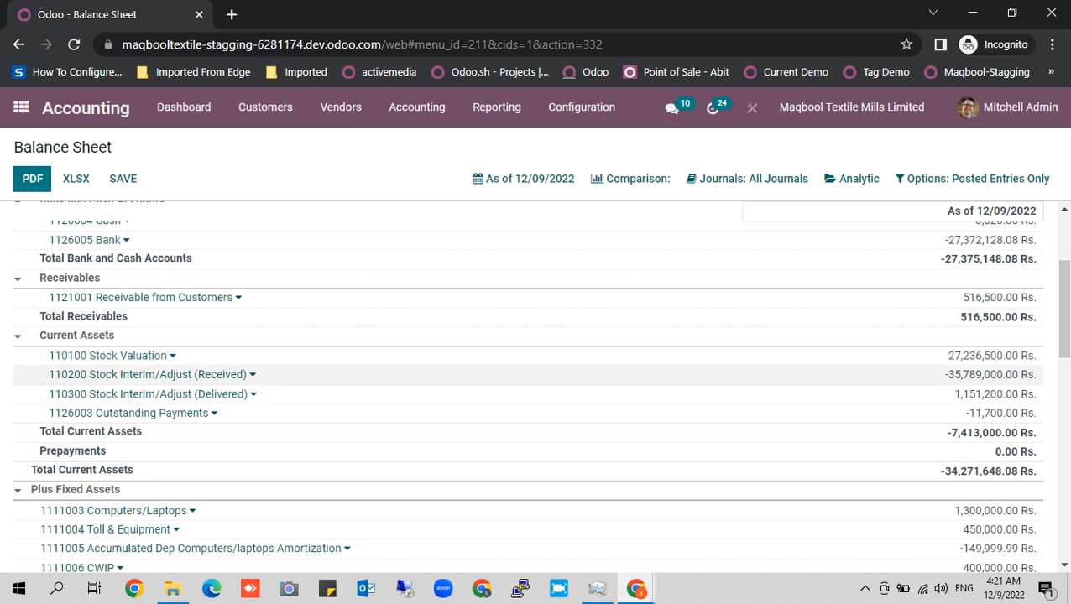
# Step: Open the general ledger of account 110100 Stock Valuation and review its Machine Item receipt and revaluation postings
pyautogui.click(109, 355)
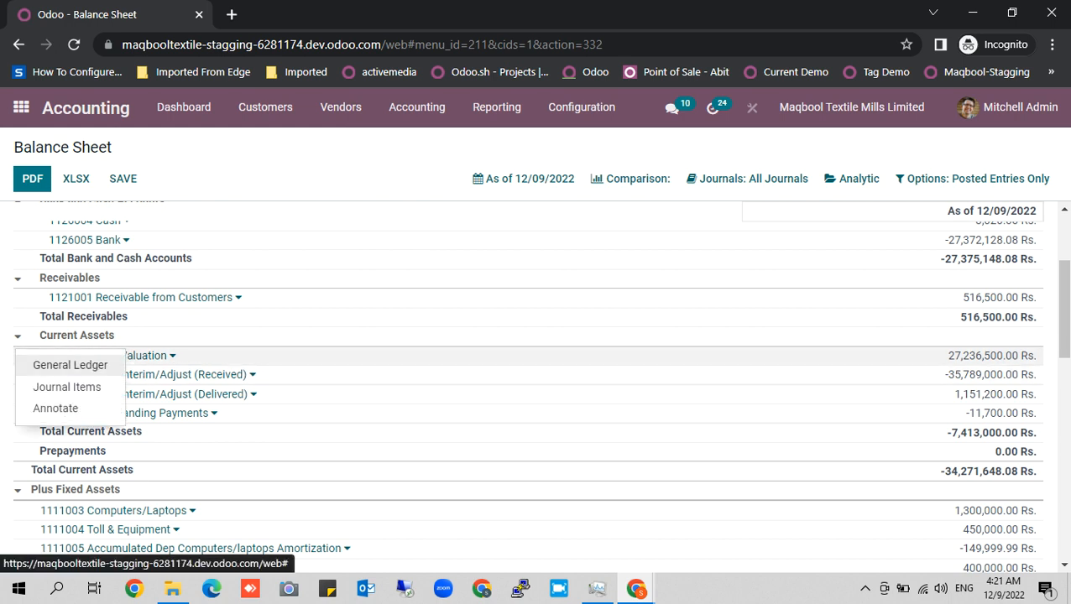
pyautogui.click(70, 365)
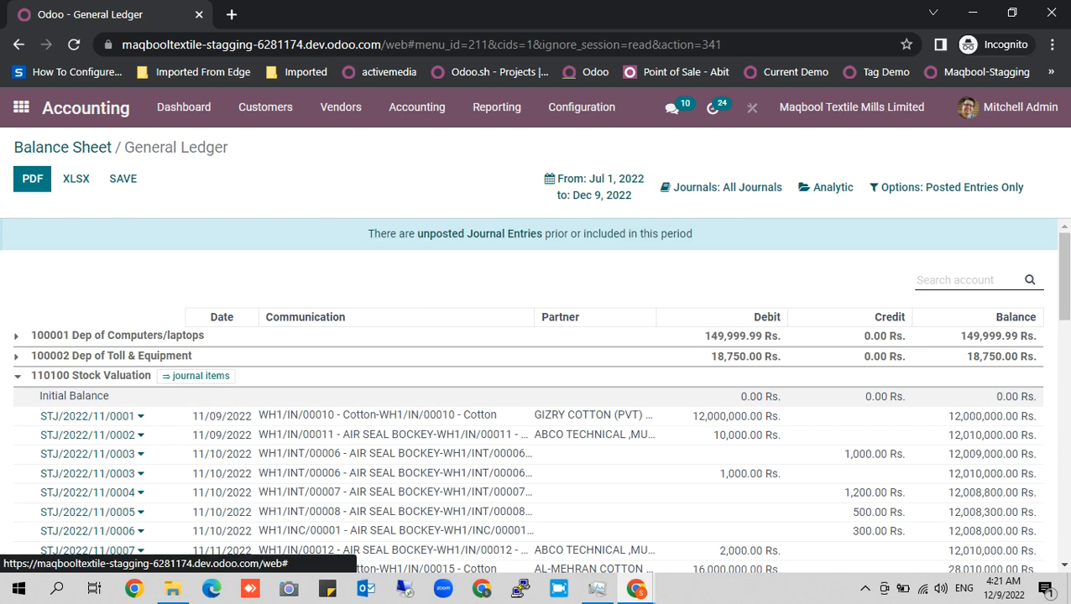
pyautogui.scroll(-3, 537, 394)
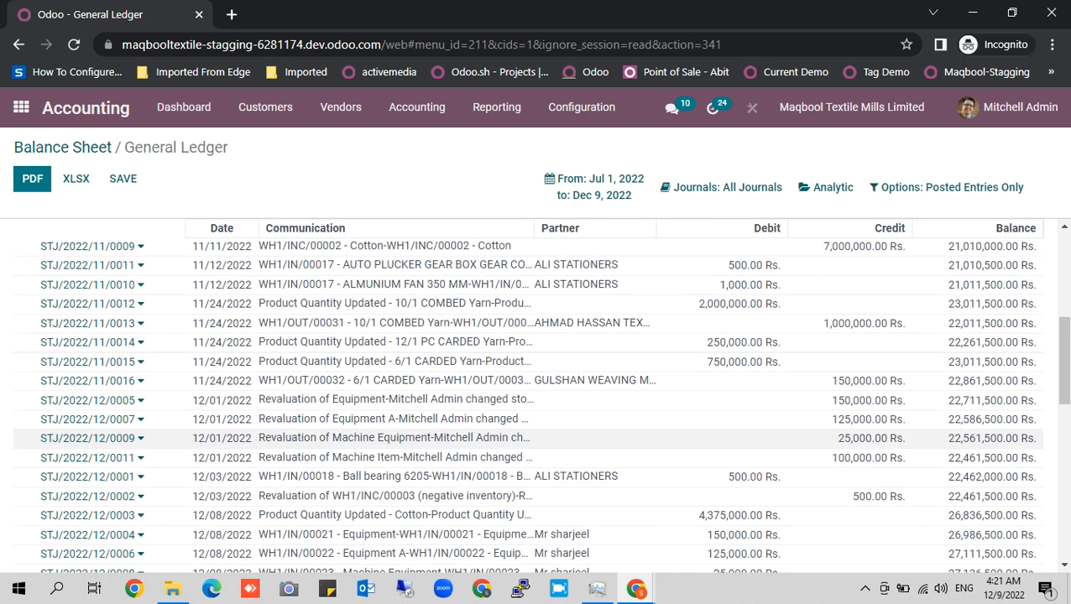
pyautogui.scroll(-3, 537, 436)
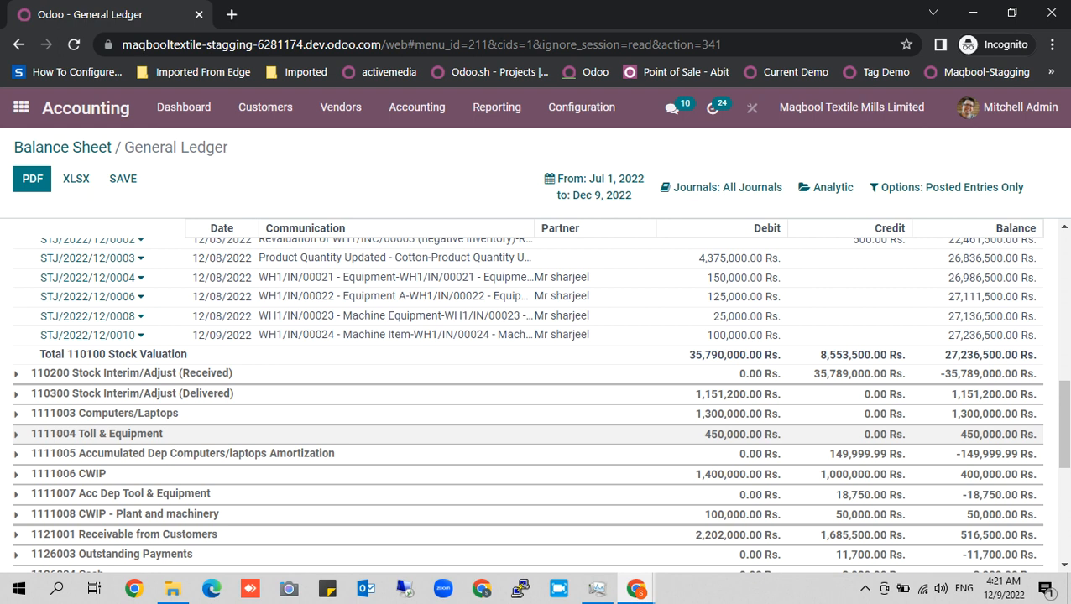
pyautogui.scroll(1, 537, 395)
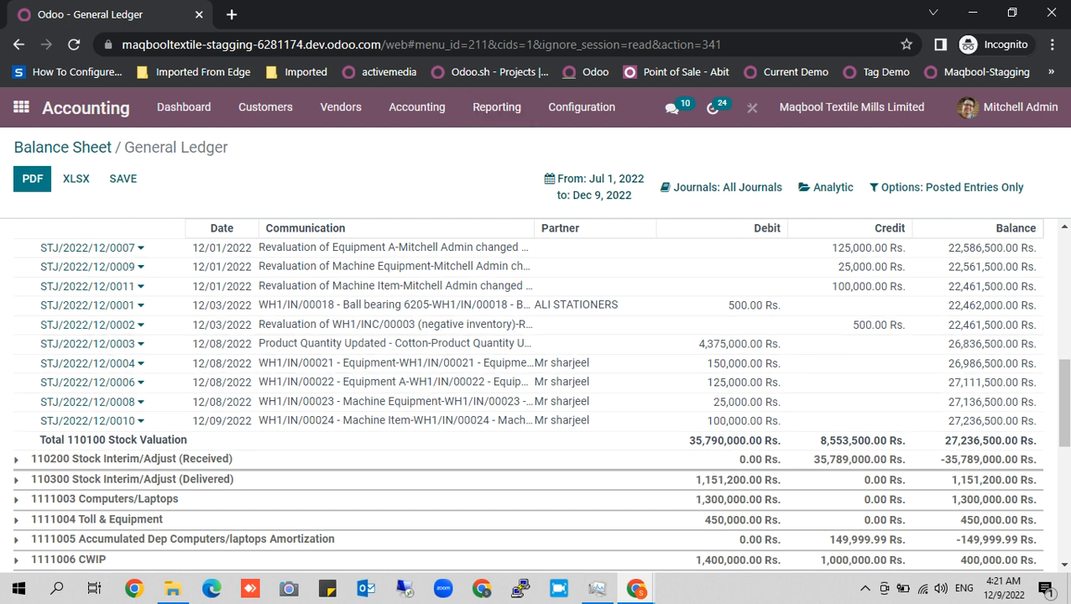
pyautogui.scroll(7, 513, 262)
# Step: Reopen the generic Balance Sheet and review the general ledger postings of account 1111004 Toll & Equipment
pyautogui.click(497, 107)
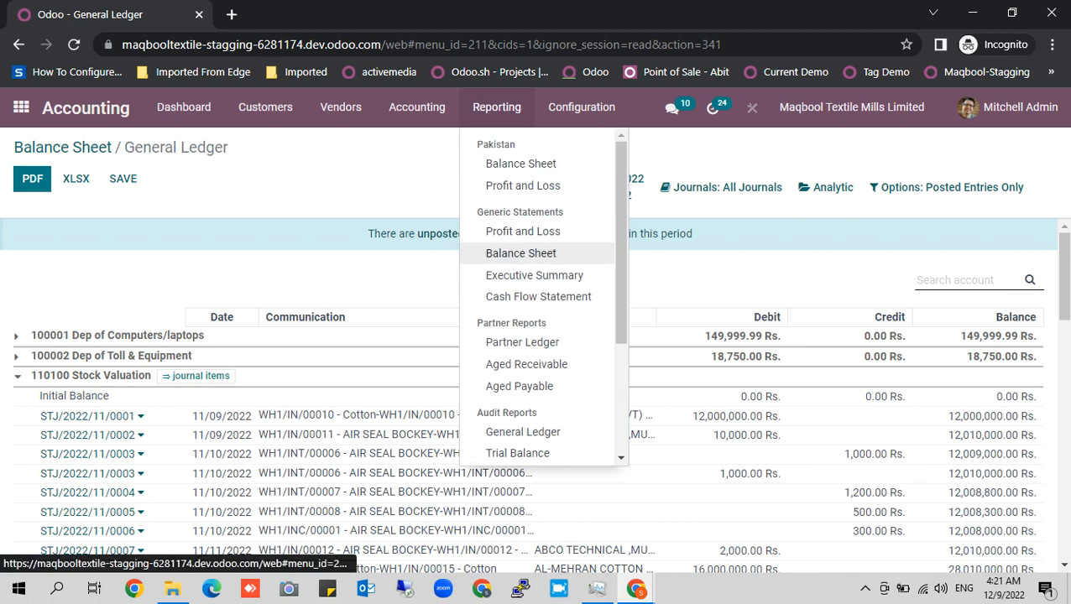
pyautogui.click(520, 253)
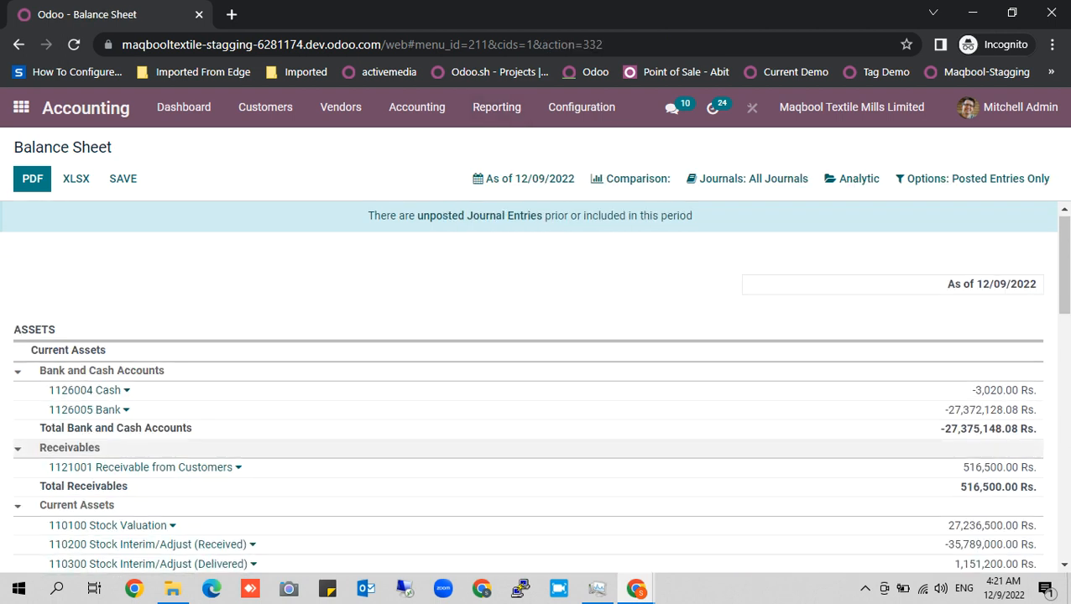
pyautogui.scroll(-3, 537, 386)
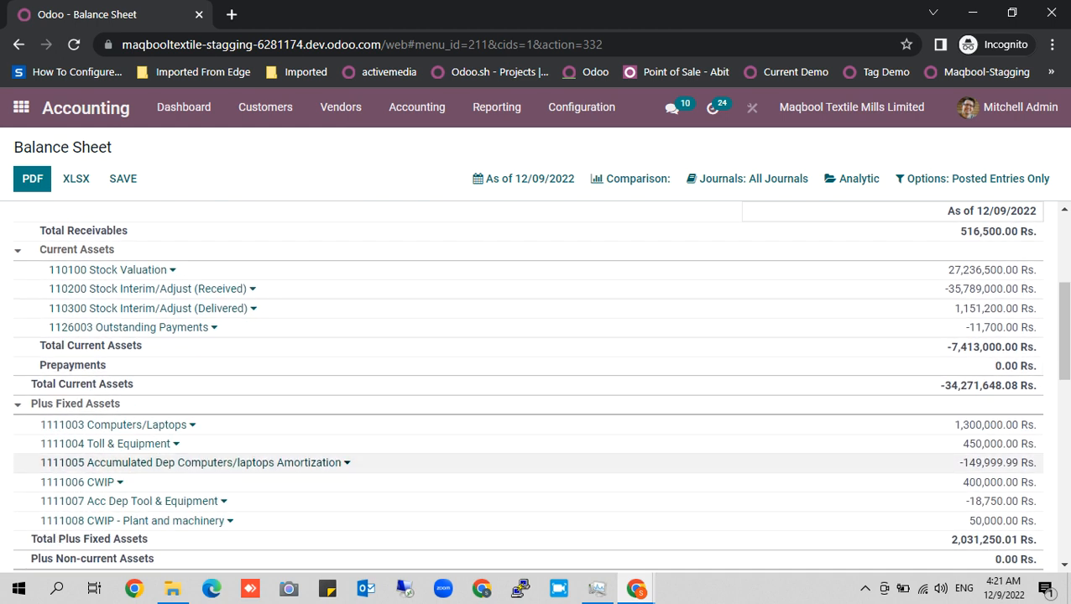
pyautogui.scroll(-1, 537, 386)
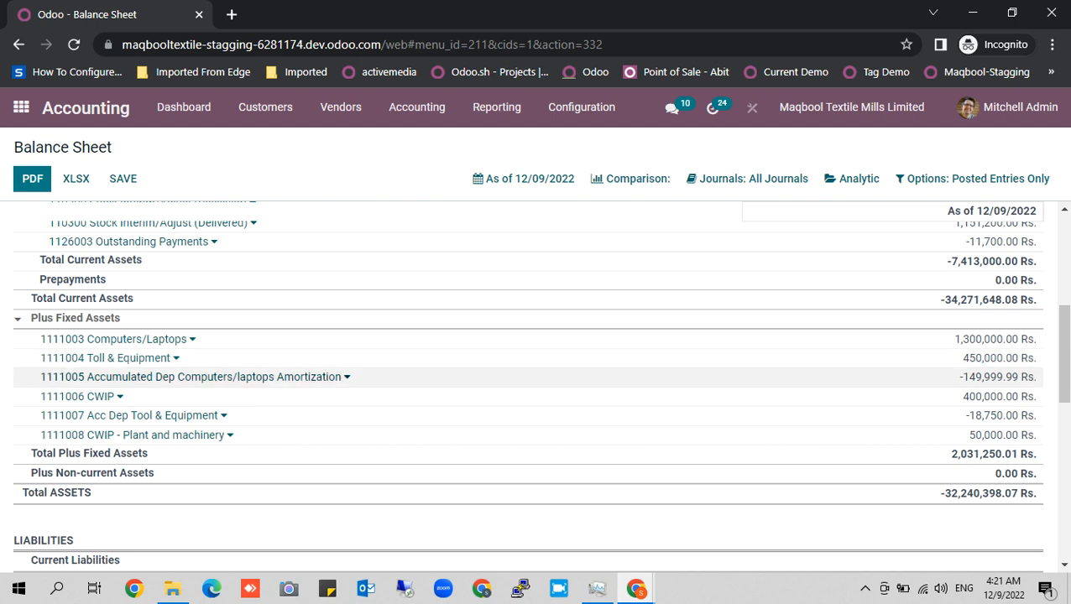
pyautogui.click(92, 358)
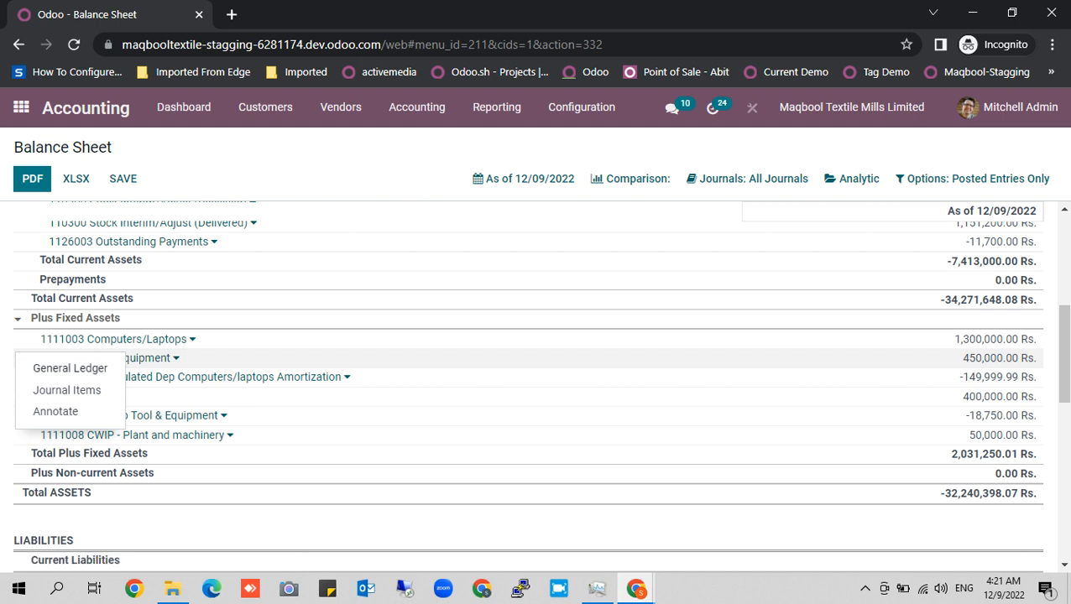
pyautogui.click(70, 368)
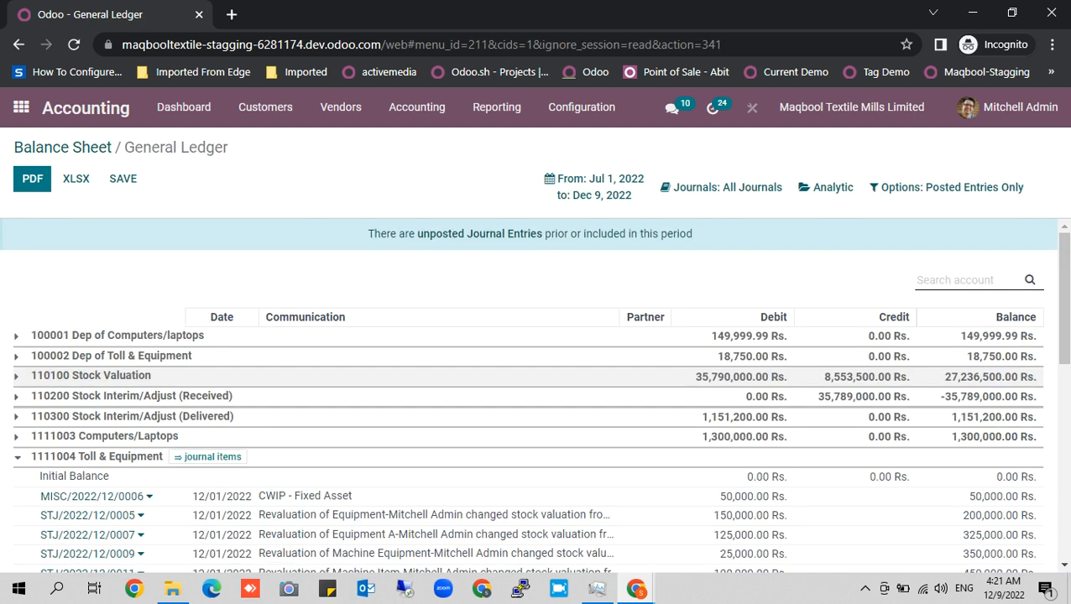
pyautogui.scroll(-2, 536, 401)
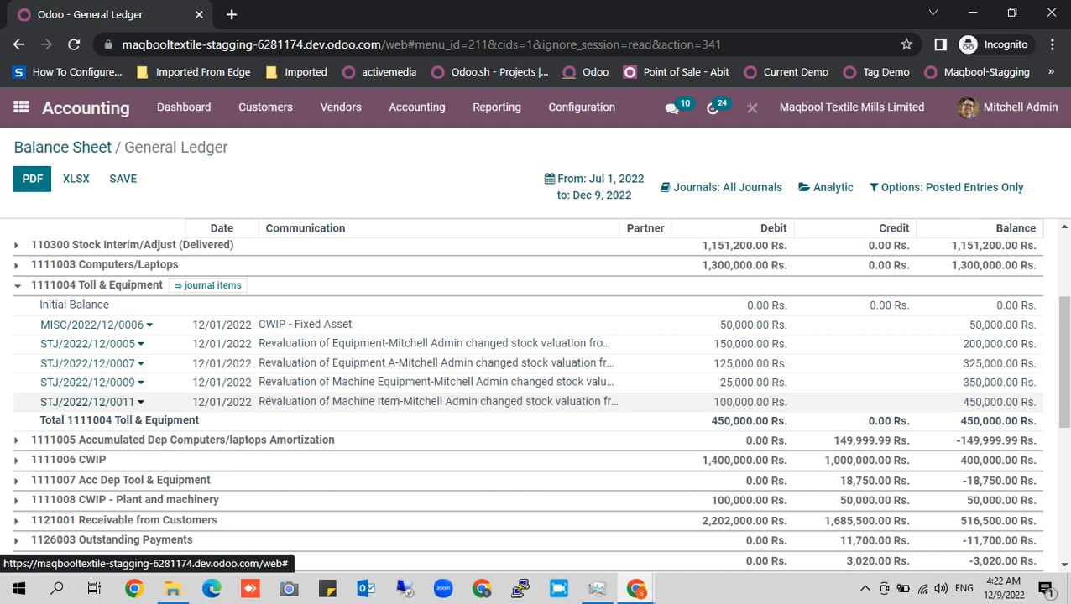
# Step: Open the Machine Item revaluation entry from the Toll & Equipment ledger and examine its journal items
pyautogui.click(88, 401)
pyautogui.click(79, 411)
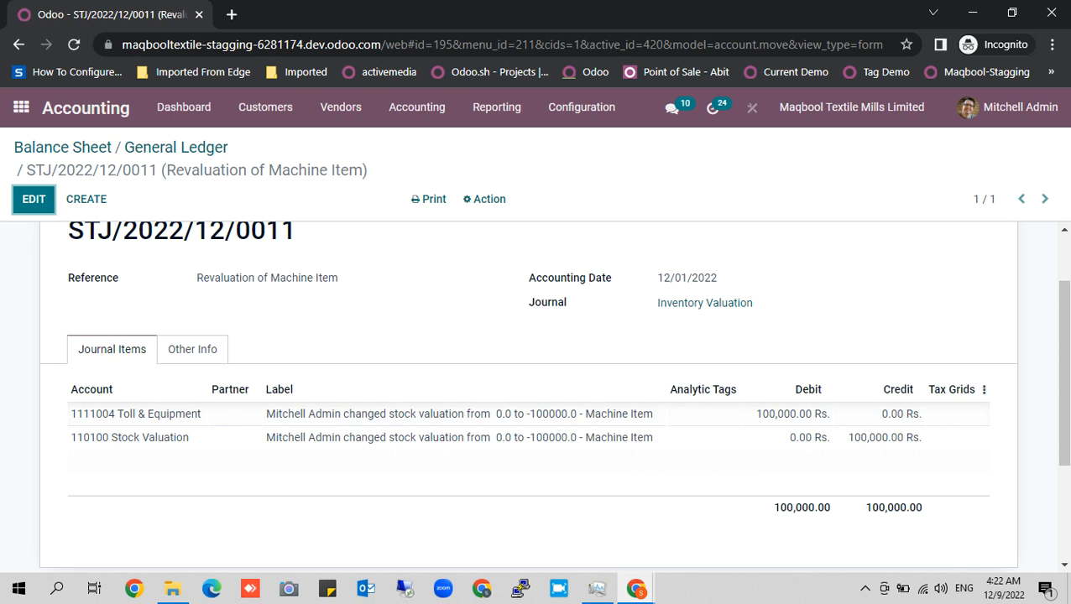
pyautogui.scroll(2, 534, 394)
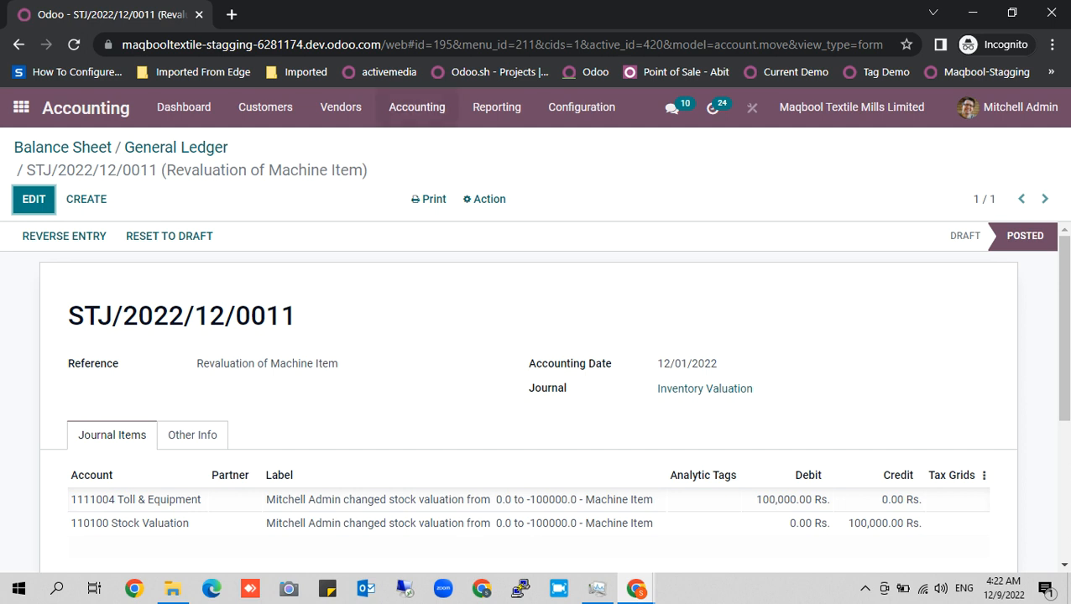
# Step: Search the journal entries for "machine item" and check the actions available for the revaluation entry
pyautogui.click(416, 107)
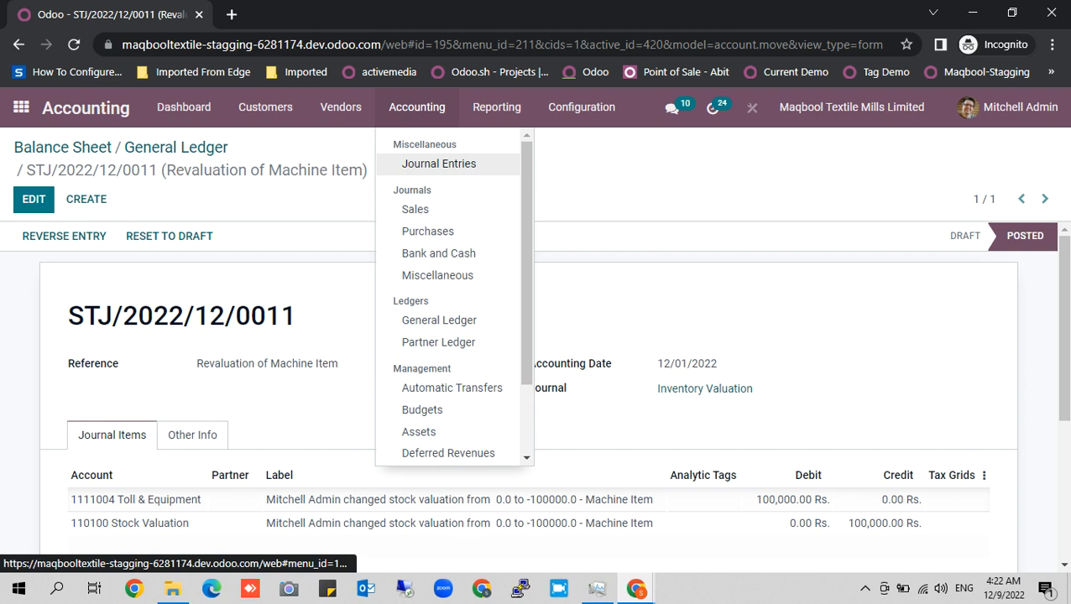
pyautogui.click(438, 164)
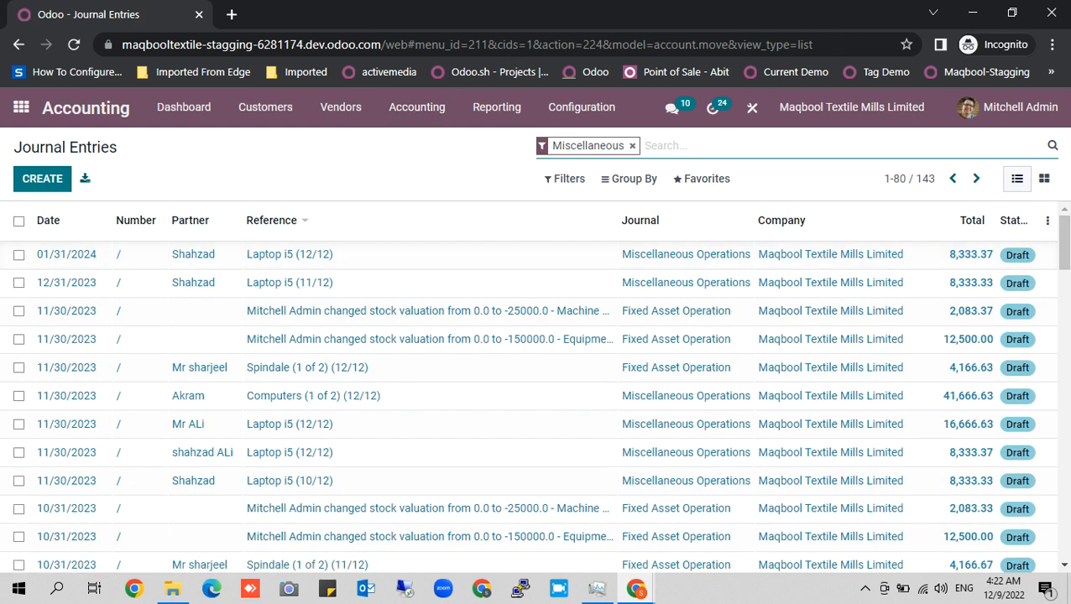
pyautogui.write('ma')
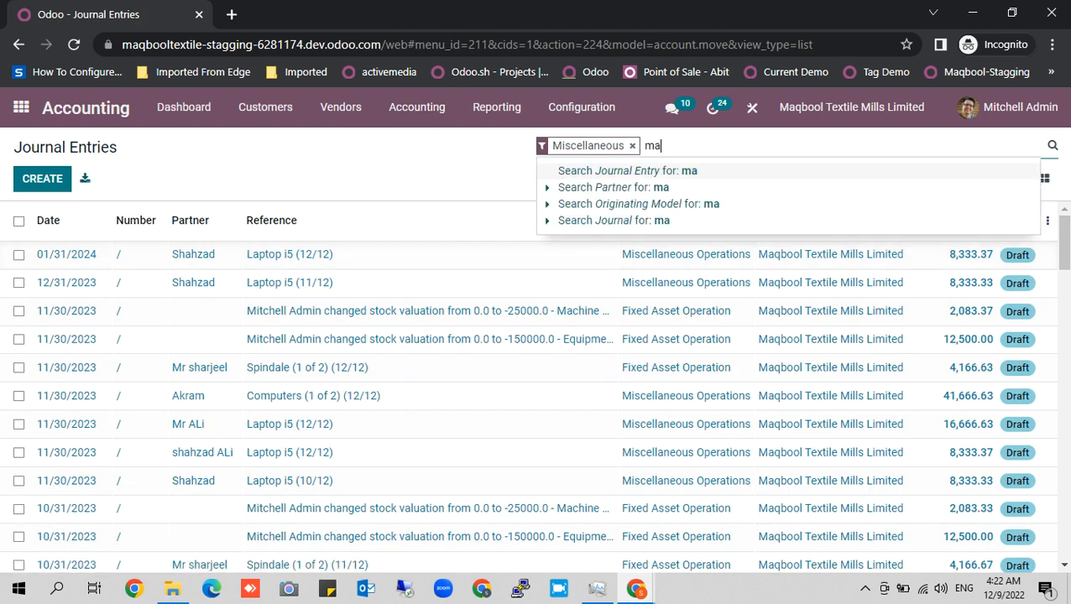
pyautogui.write('chine item')
pyautogui.press('Return')
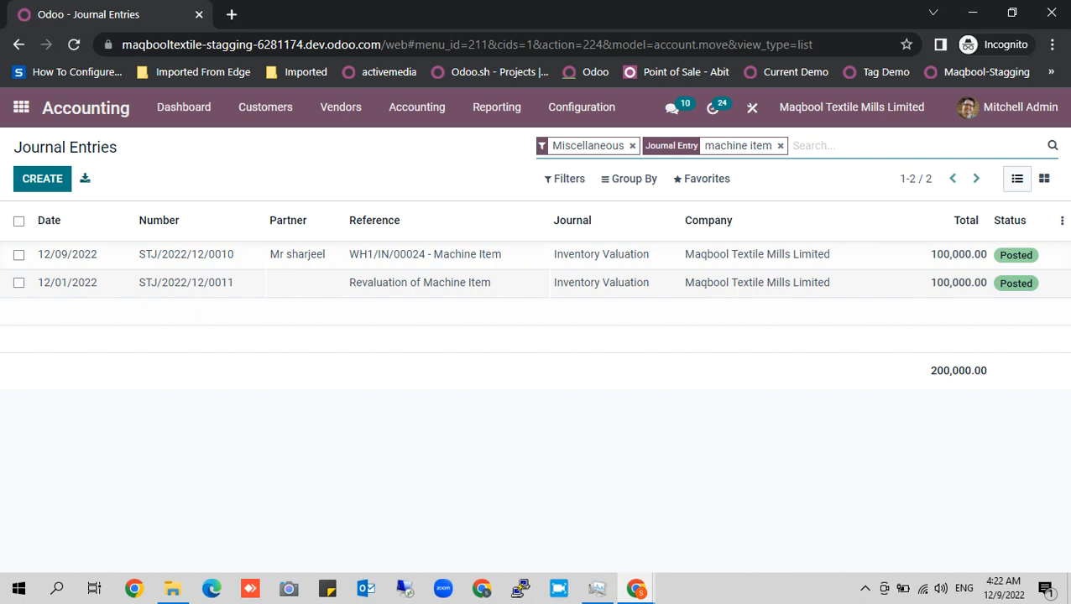
pyautogui.click(19, 283)
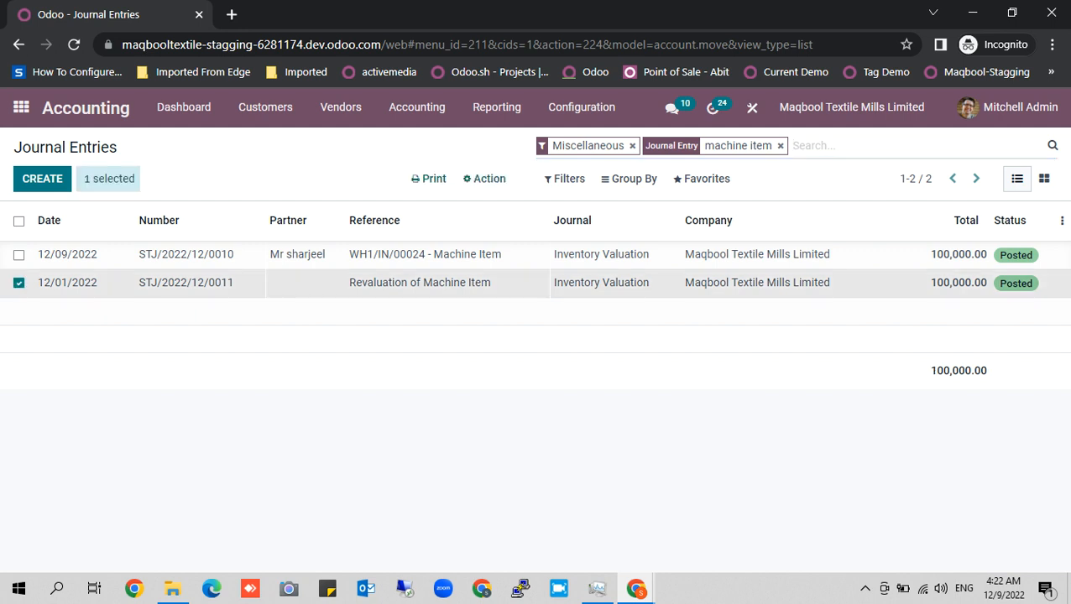
pyautogui.click(484, 179)
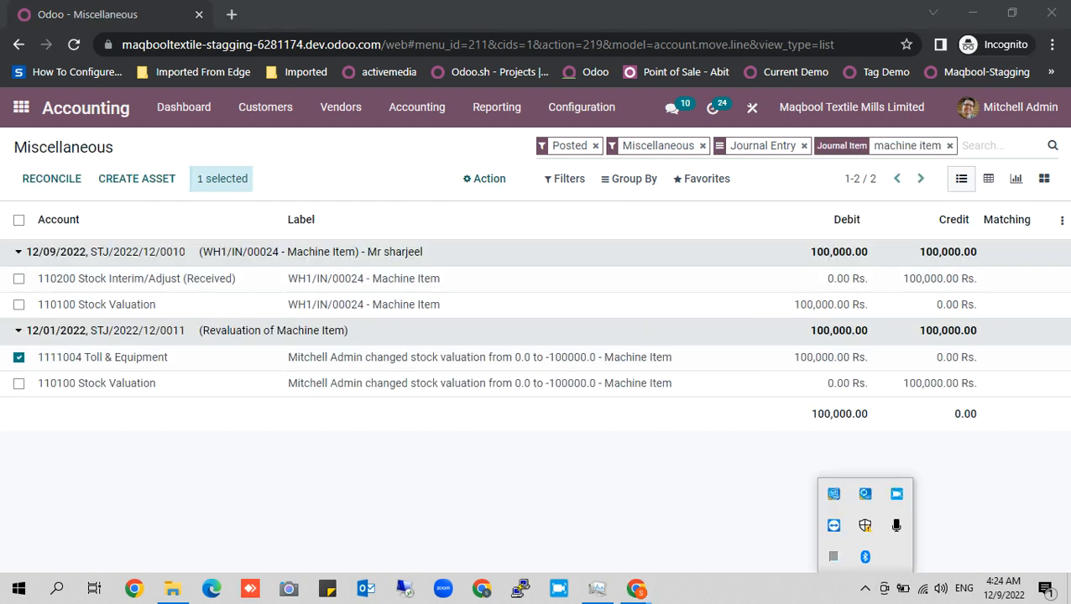
# Step: Search the miscellaneous journal items for "machine item" and create an asset from the 1111004 Toll & Equipment line
pyautogui.click(654, 493)
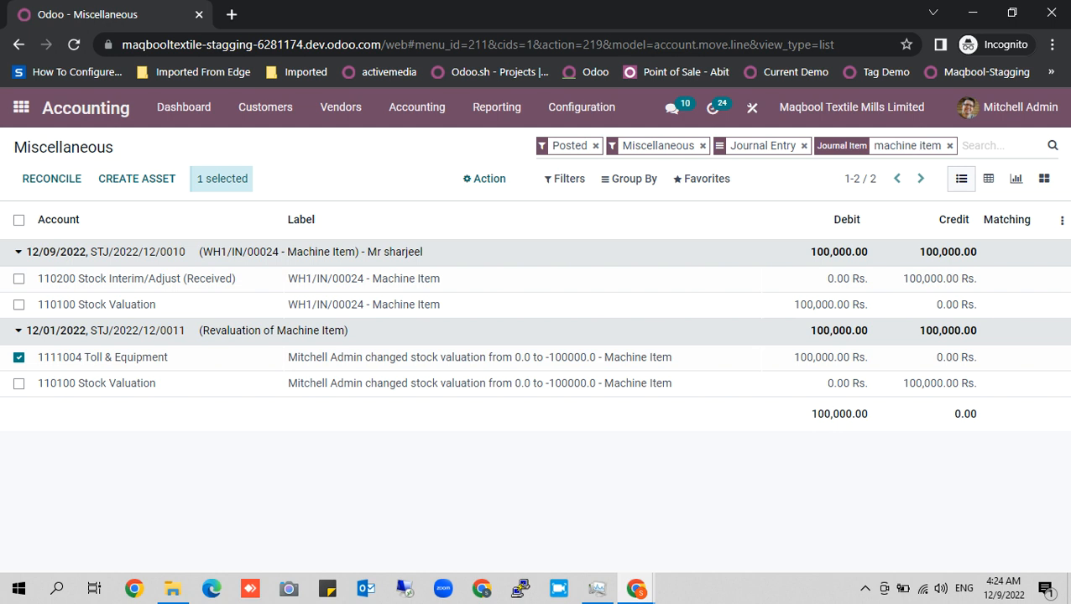
pyautogui.click(416, 107)
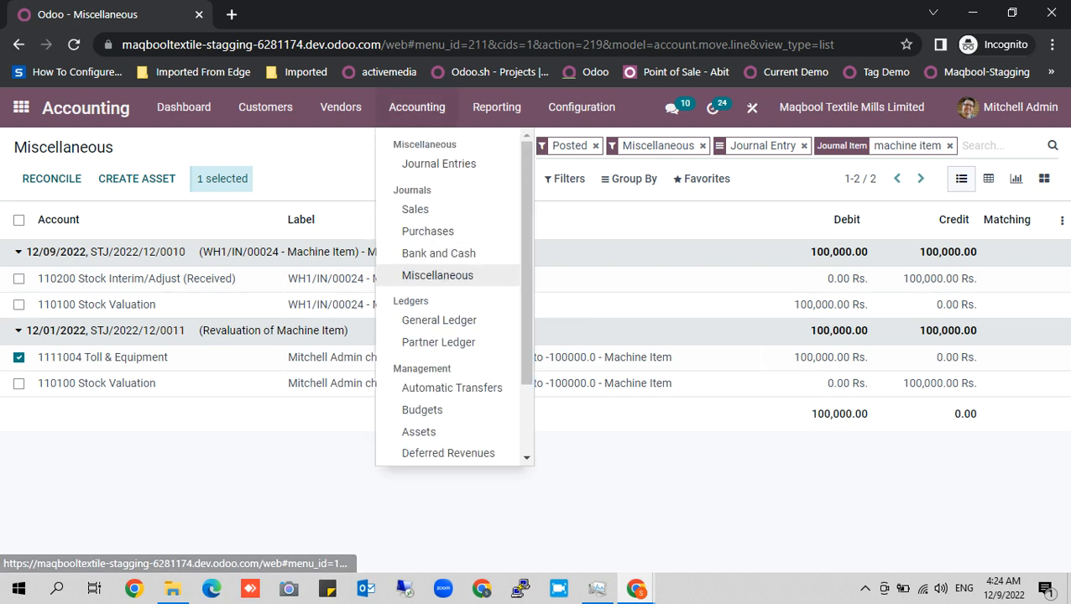
pyautogui.click(419, 275)
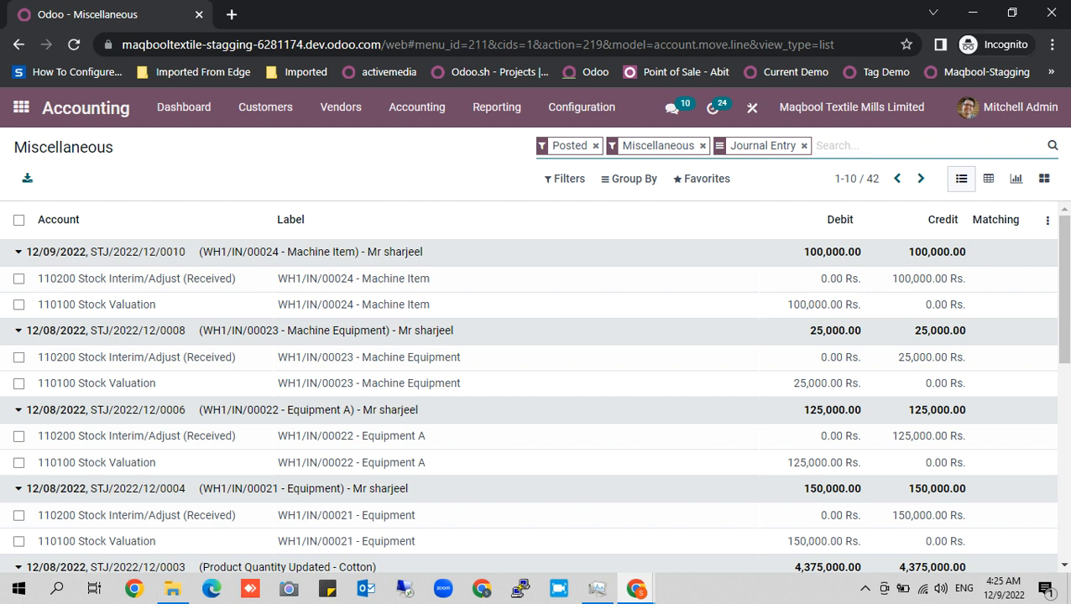
pyautogui.write('machine item')
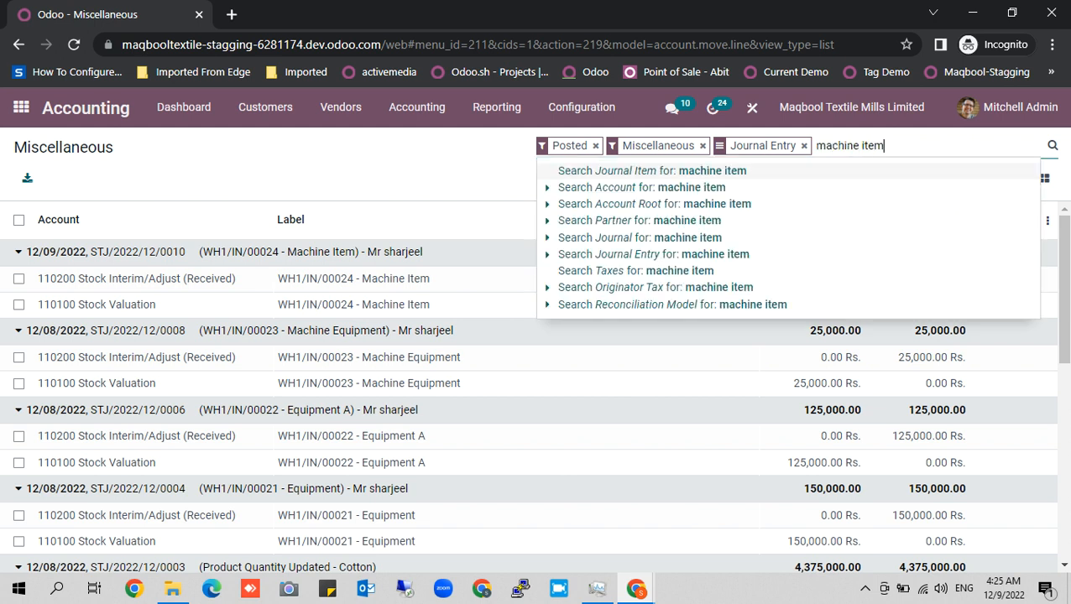
pyautogui.press('Return')
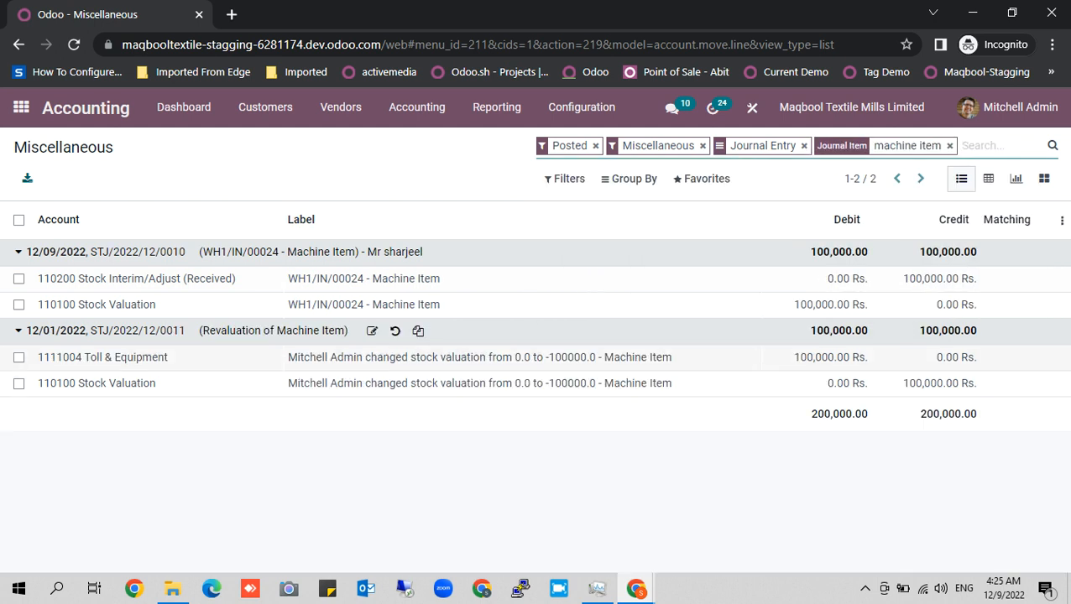
pyautogui.click(19, 358)
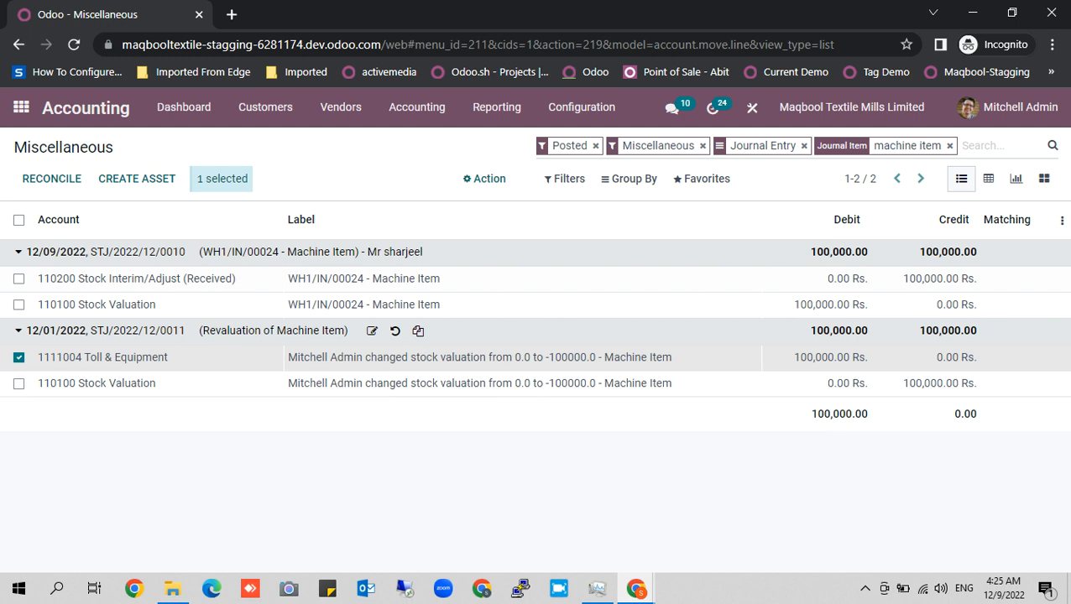
pyautogui.click(136, 178)
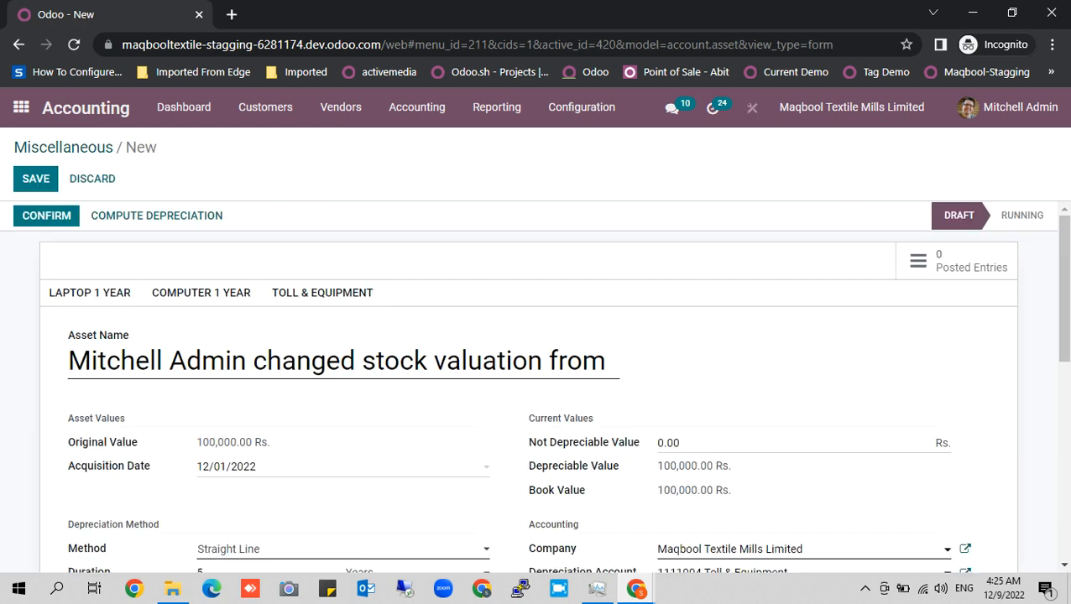
# Step: Read the new asset's full name through to its end
pyautogui.click(511, 360)
pyautogui.press('Right')
pyautogui.press('Right')
pyautogui.press('Right')
pyautogui.press('Right')
pyautogui.press('Right')
pyautogui.press('Right')
pyautogui.press('Right')
pyautogui.press('Right')
pyautogui.press('Right')
pyautogui.press('Right')
pyautogui.press('Right')
pyautogui.press('Right')
pyautogui.press('Right')
pyautogui.press('Right')
pyautogui.press('Right')
pyautogui.press('Right')
pyautogui.press('Right')
pyautogui.press('Right')
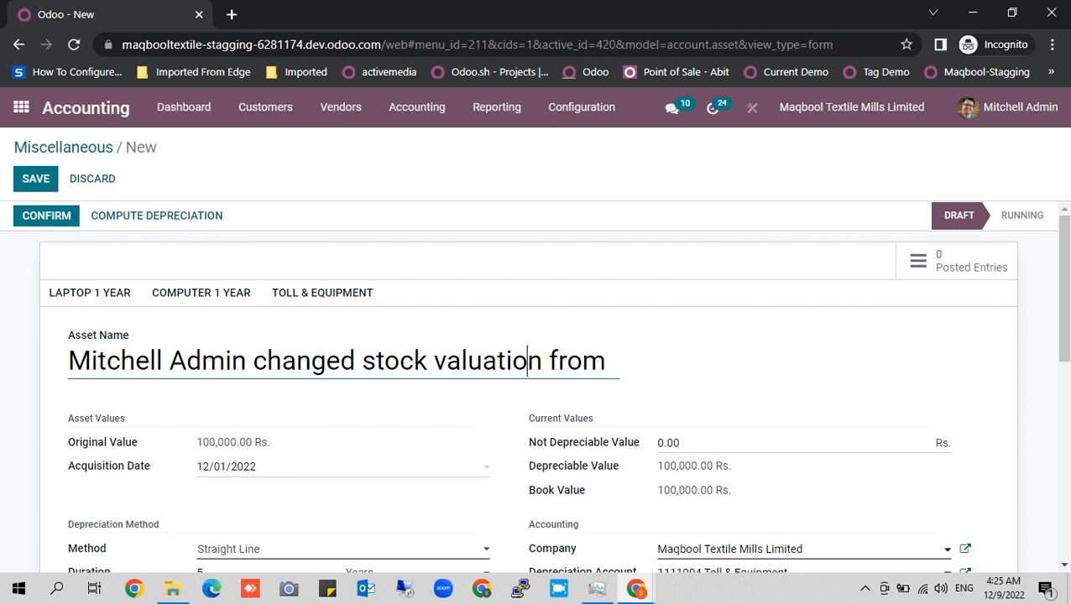
pyautogui.press('Right')
pyautogui.press('Right')
pyautogui.press('Right')
pyautogui.press('Right')
pyautogui.press('Right')
pyautogui.press('Right')
pyautogui.press('Right')
pyautogui.press('Right')
pyautogui.press('Right')
pyautogui.press('Right')
pyautogui.press('Right')
pyautogui.press('Right')
pyautogui.press('Right')
pyautogui.press('Right')
pyautogui.press('Right')
pyautogui.press('Right')
pyautogui.press('Right')
pyautogui.press('Right')
pyautogui.press('Right')
pyautogui.press('Right')
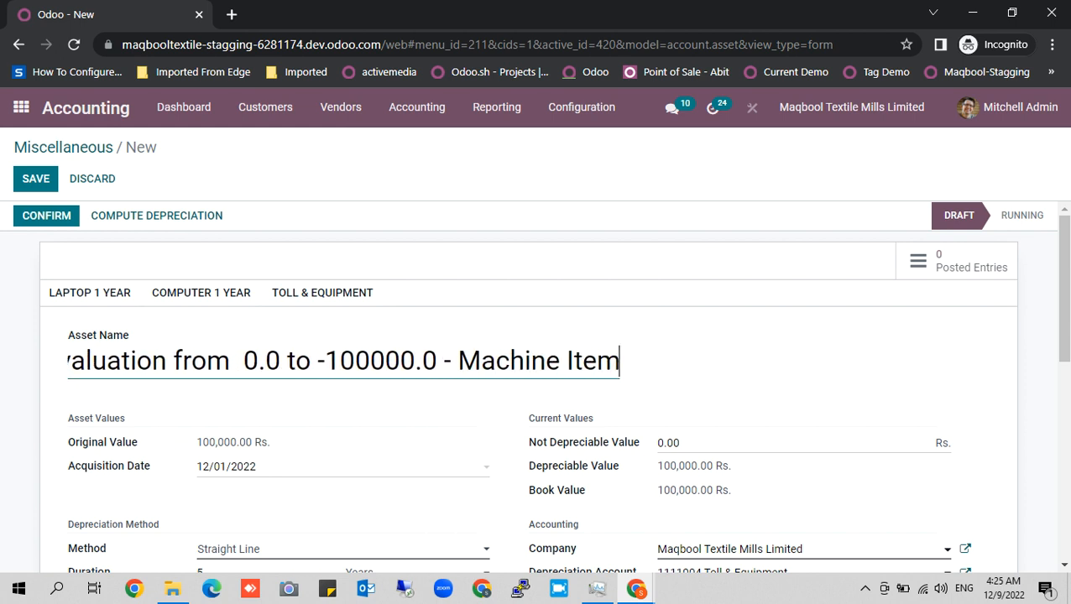
pyautogui.press('Left')
pyautogui.press('Left')
pyautogui.press('Left')
pyautogui.press('Left')
pyautogui.press('Left')
pyautogui.press('Left')
pyautogui.press('Left')
pyautogui.press('Left')
pyautogui.press('Left')
pyautogui.press('Left')
pyautogui.press('Left')
pyautogui.press('Left')
pyautogui.press('Left')
pyautogui.press('Left')
pyautogui.press('Left')
pyautogui.press('Left')
pyautogui.press('Left')
pyautogui.press('Left')
pyautogui.press('Left')
pyautogui.press('Left')
pyautogui.press('Left')
pyautogui.press('Left')
pyautogui.press('Left')
pyautogui.press('Left')
pyautogui.press('Left')
pyautogui.press('Left')
pyautogui.press('Left')
pyautogui.press('Left')
pyautogui.press('Left')
pyautogui.press('Left')
pyautogui.press('Left')
pyautogui.press('Left')
pyautogui.press('Left')
pyautogui.press('Left')
pyautogui.press('Left')
pyautogui.press('Left')
pyautogui.press('Left')
pyautogui.press('Left')
pyautogui.press('Left')
pyautogui.press('Left')
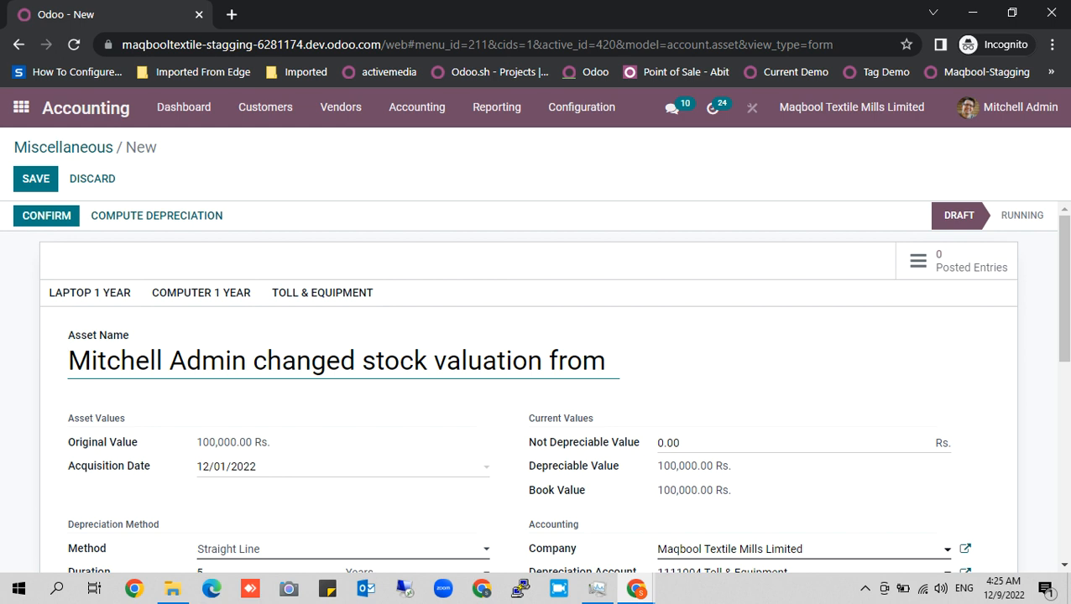
# Step: Apply the Toll & Equipment asset model and set the asset's depreciation start date to 12/01/2022
pyautogui.scroll(-1, 537, 385)
pyautogui.scroll(1, 537, 386)
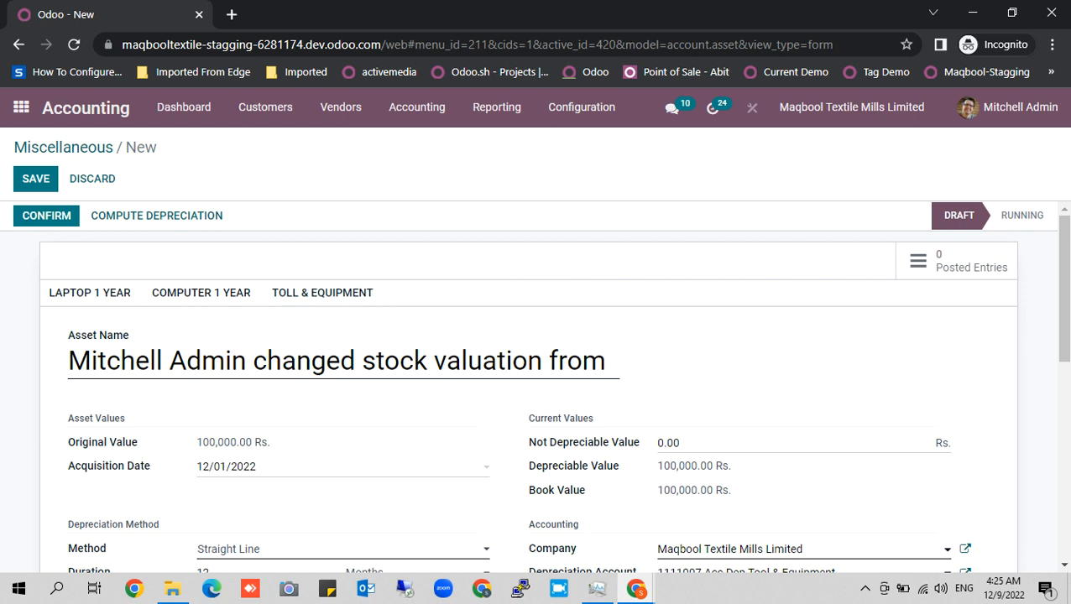
pyautogui.scroll(-2, 537, 377)
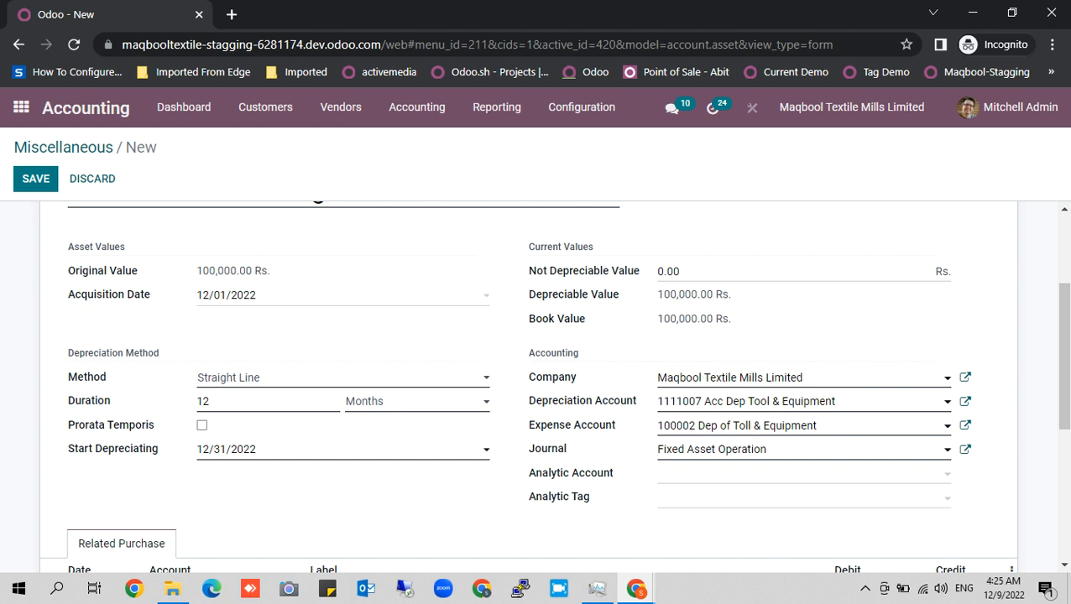
pyautogui.click(255, 447)
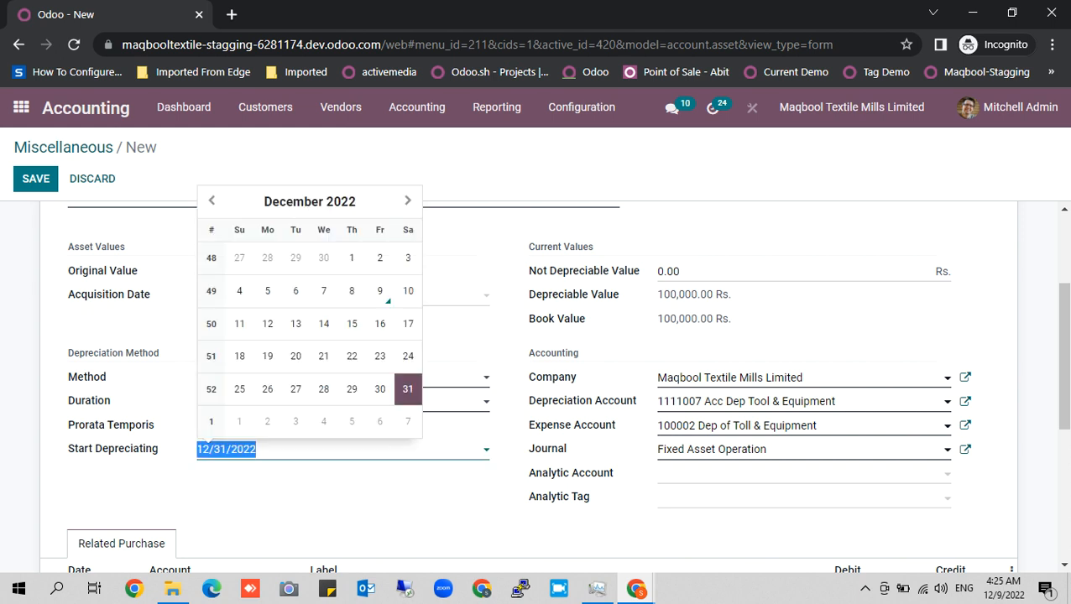
pyautogui.click(352, 257)
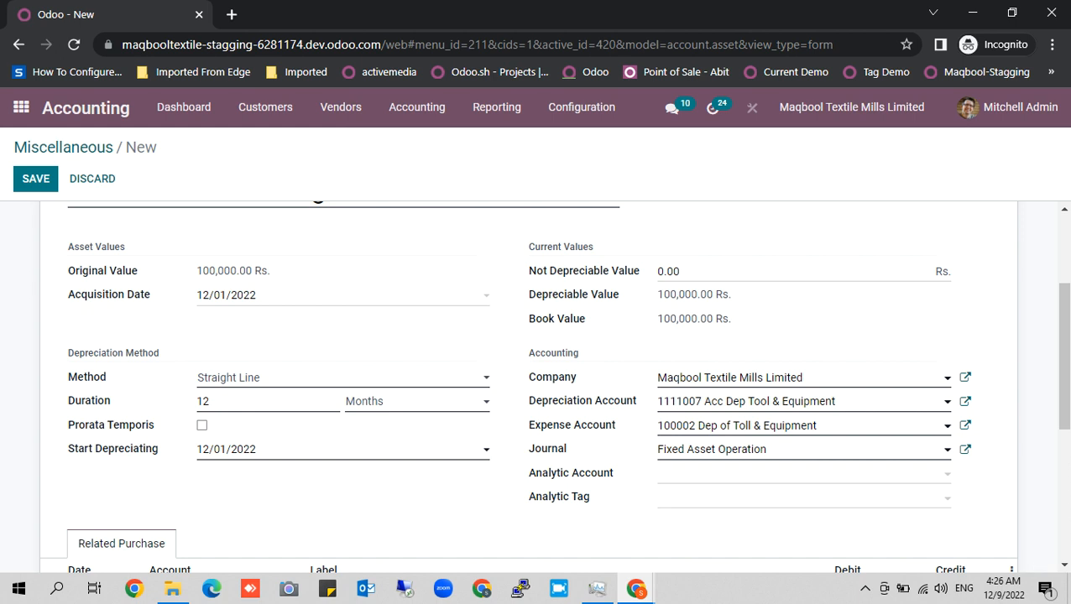
# Step: Check the asset's related purchase line, then save and confirm the asset
pyautogui.scroll(-3, 529, 378)
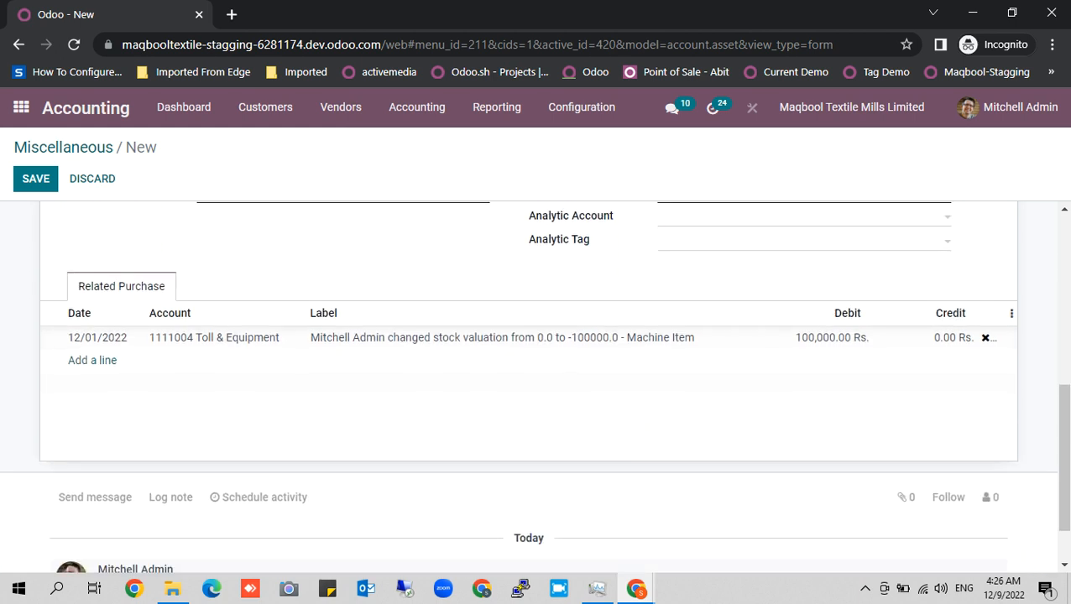
pyautogui.scroll(1, 534, 386)
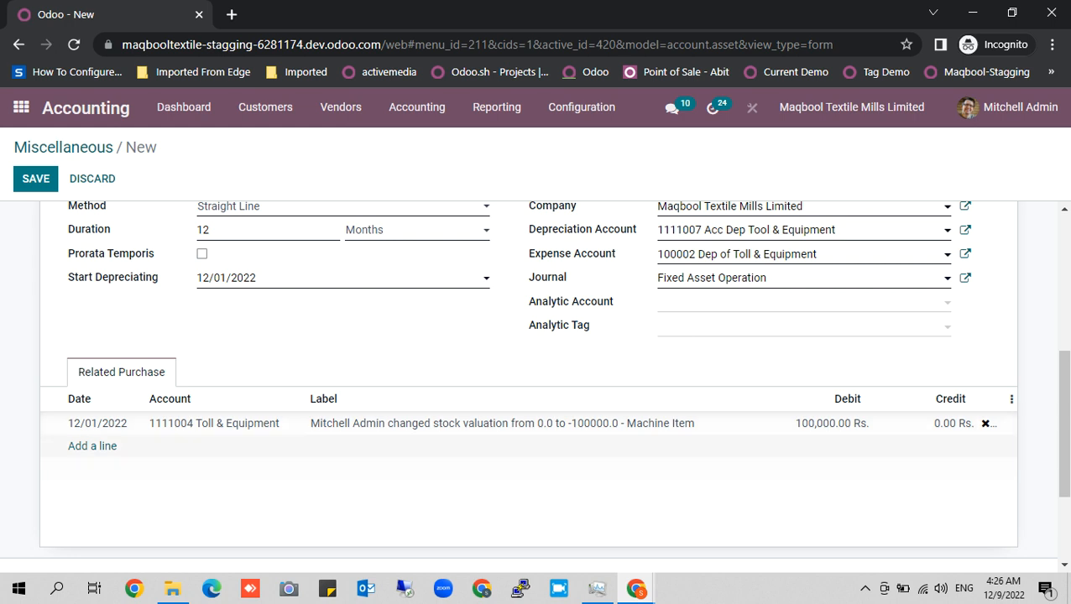
pyautogui.scroll(4, 534, 386)
pyautogui.click(36, 179)
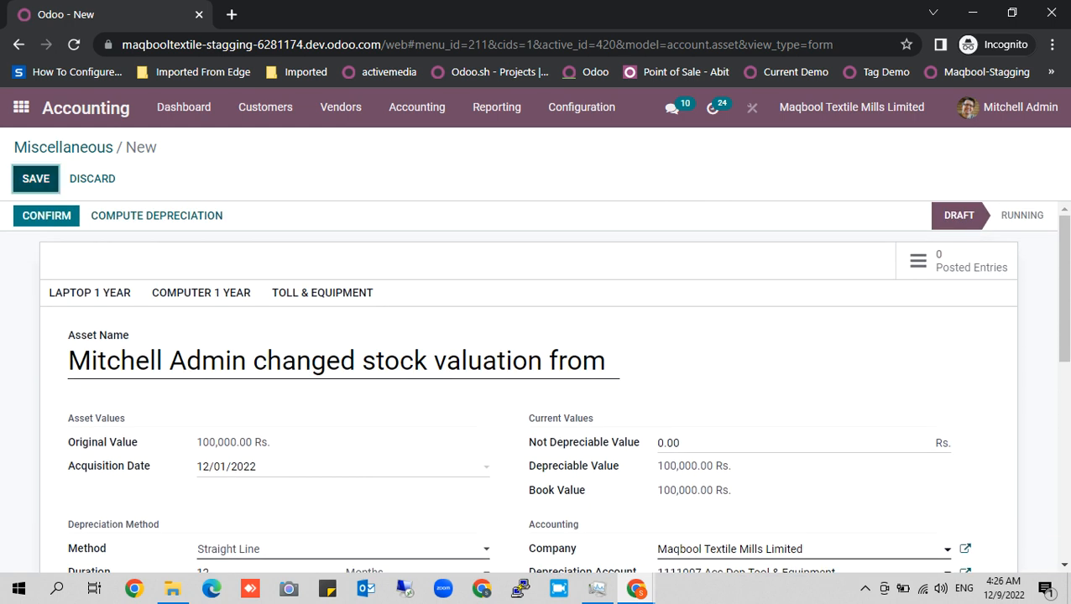
pyautogui.click(46, 236)
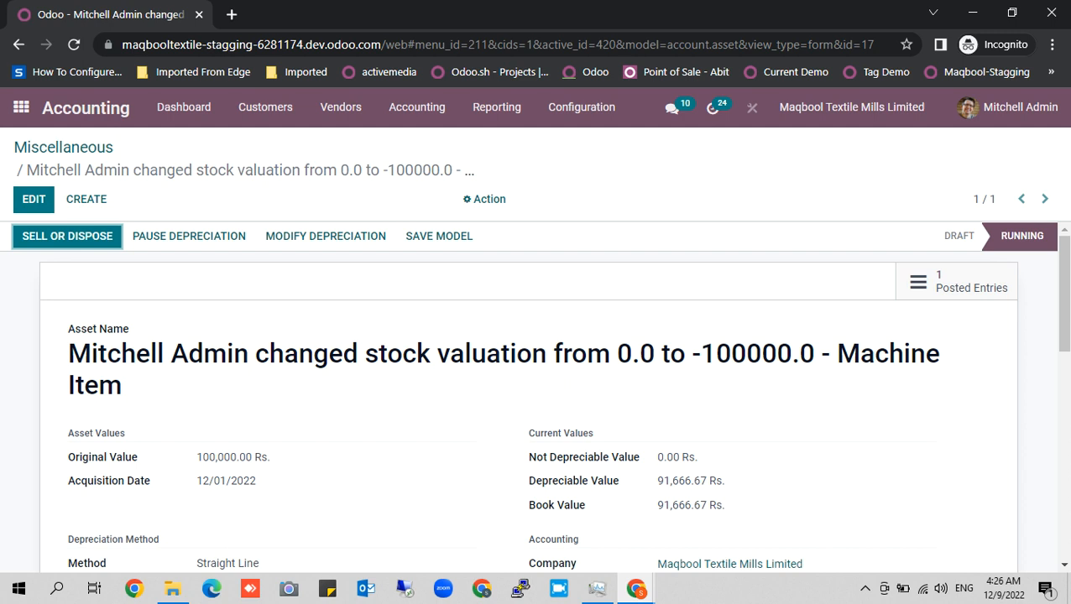
# Step: Open the asset's posted depreciation entry and examine its journal items
pyautogui.click(957, 282)
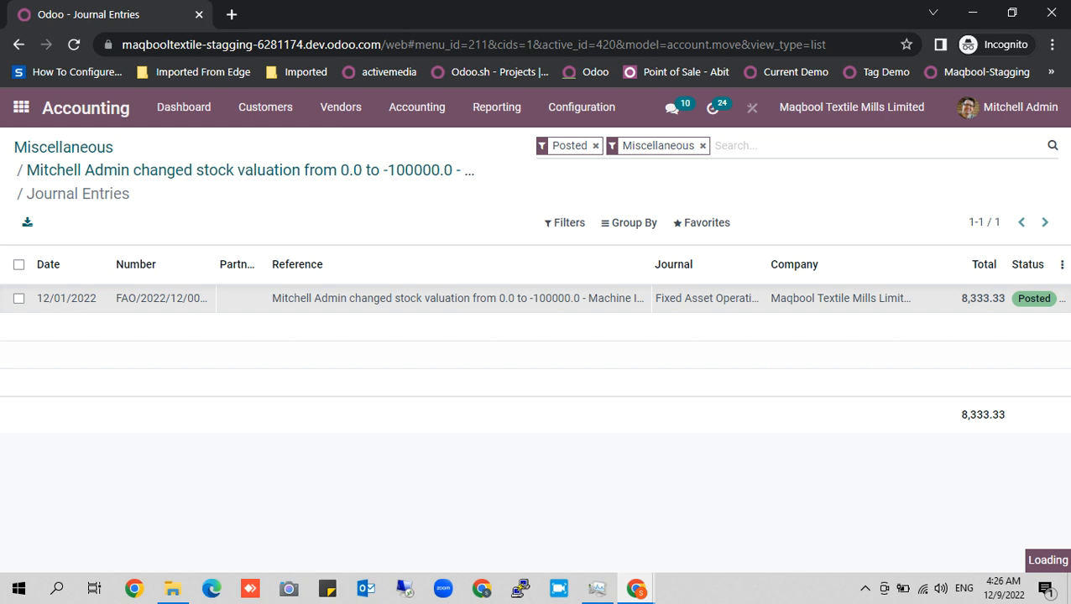
pyautogui.scroll(-3, 529, 412)
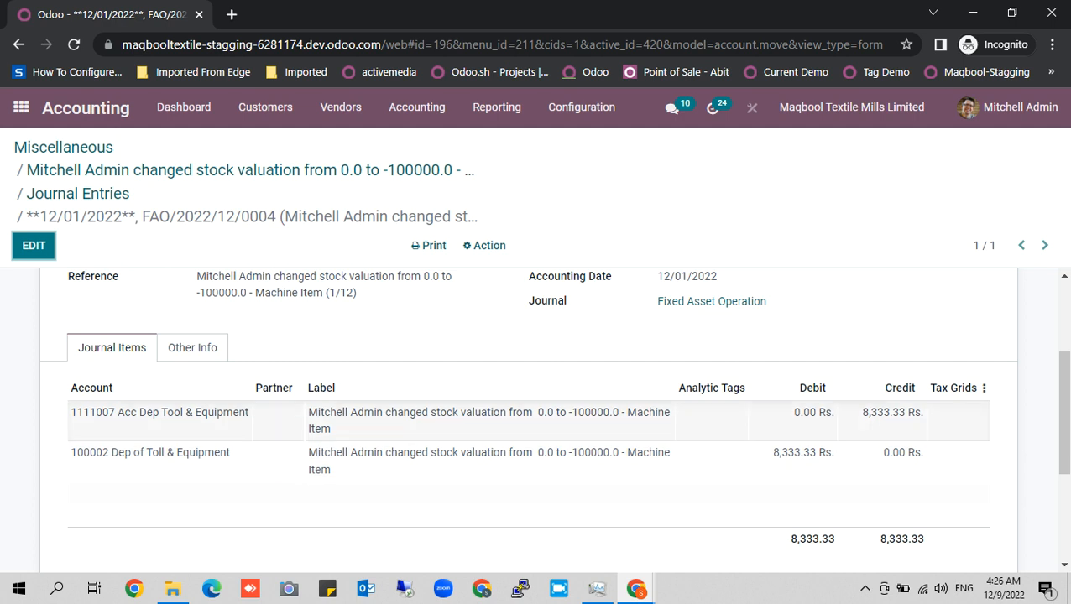
# Step: Open the generic Balance Sheet report and examine the fixed asset account balances
pyautogui.scroll(3, 537, 420)
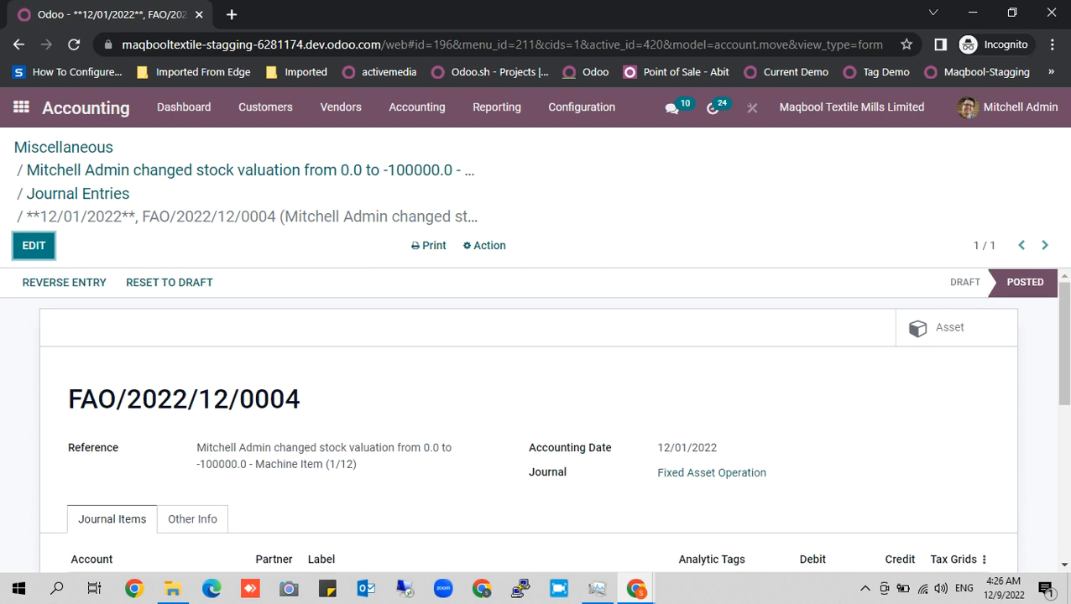
pyautogui.click(497, 108)
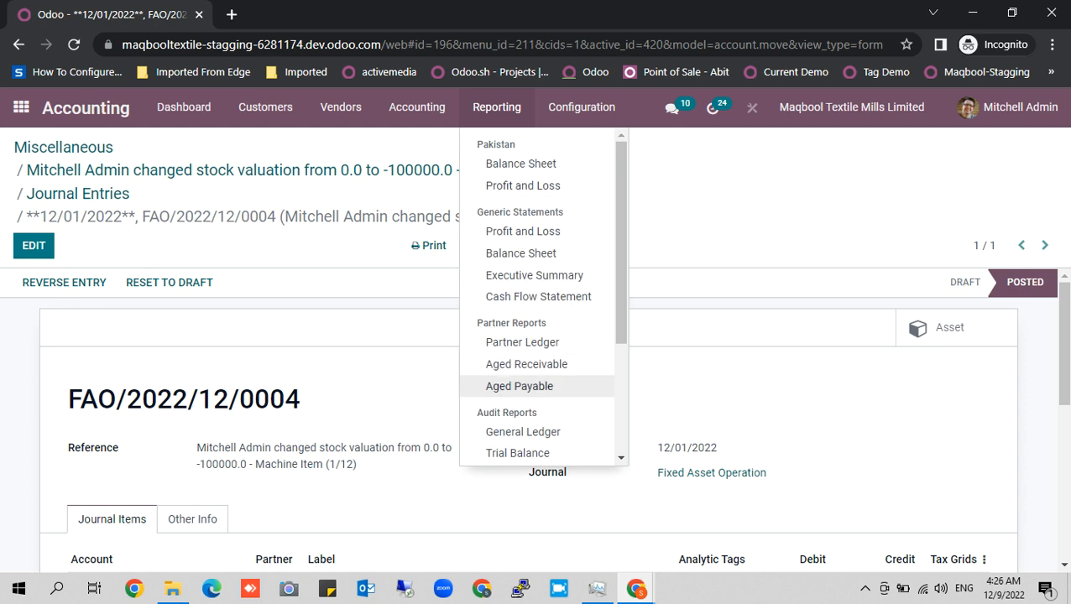
pyautogui.click(521, 253)
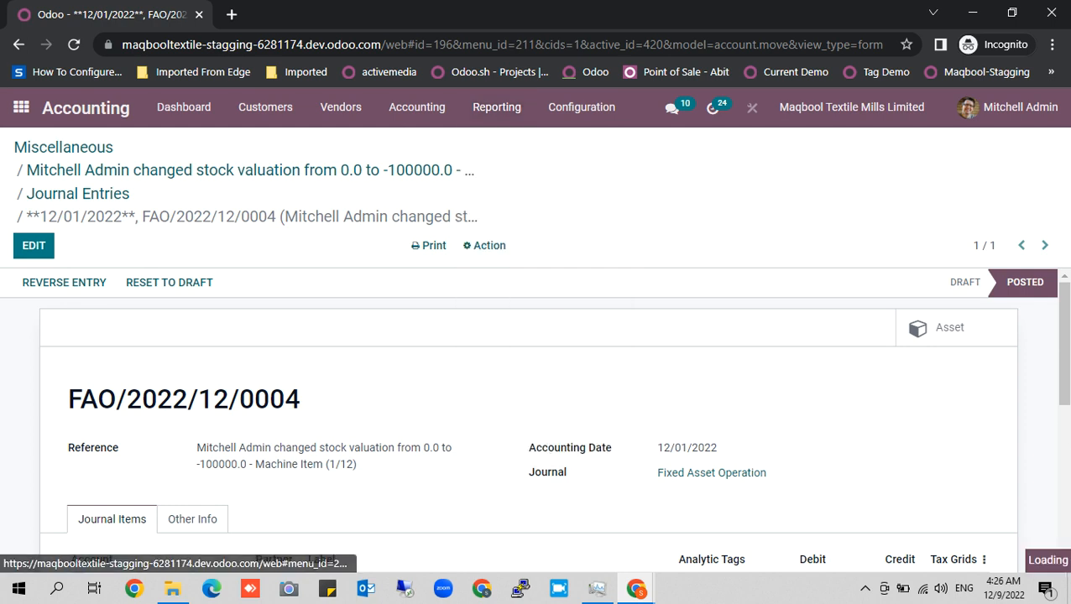
pyautogui.scroll(-3, 537, 386)
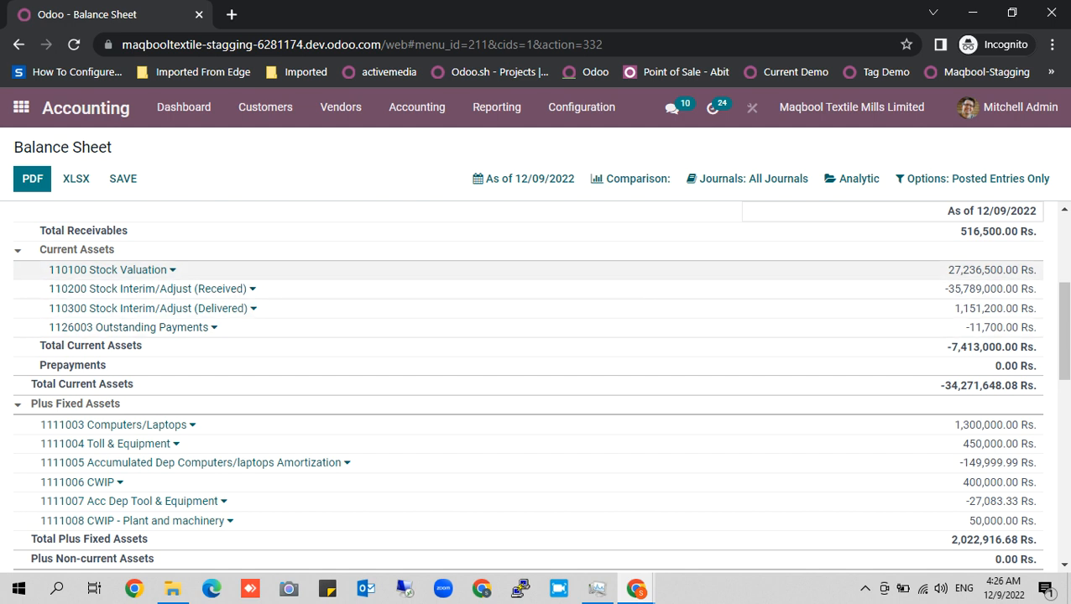
pyautogui.scroll(-3, 537, 386)
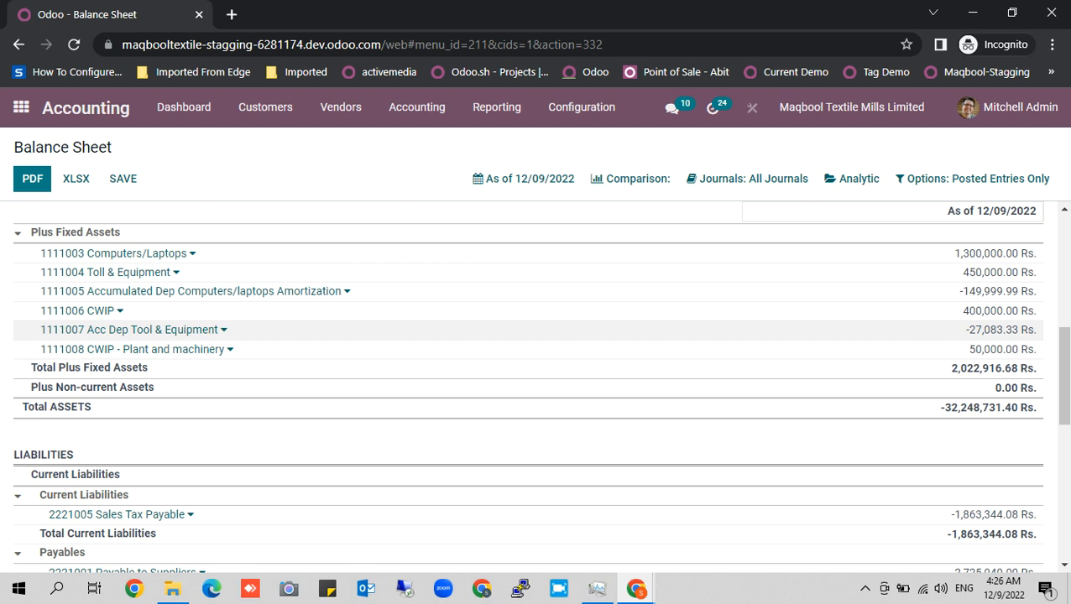
# Step: Open the general ledger for account 1111007 Acc Dep Tool & Equipment and examine its depreciation entries
pyautogui.click(168, 330)
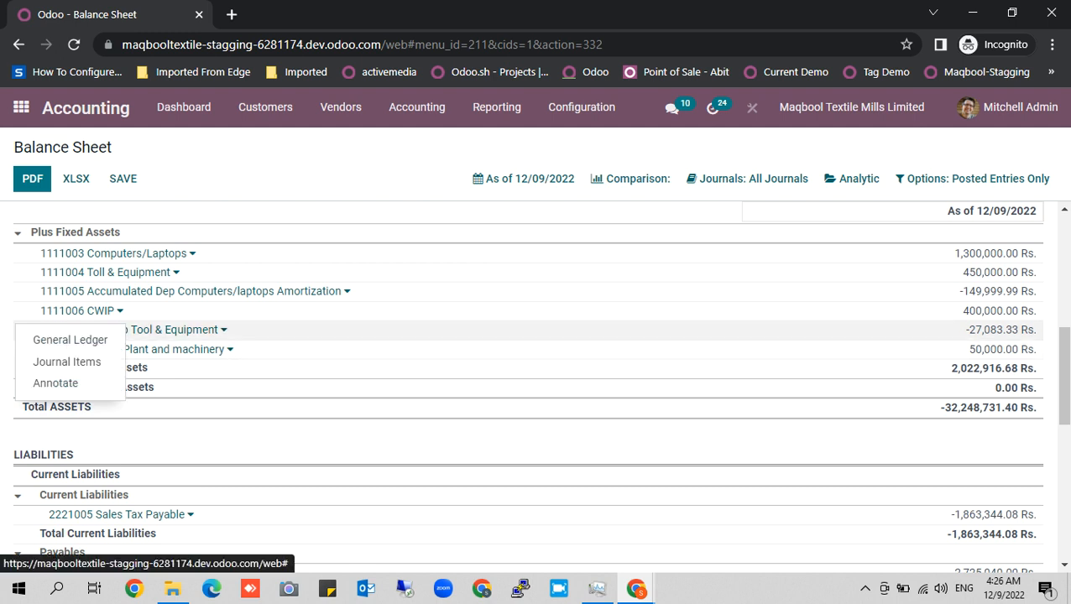
pyautogui.click(69, 340)
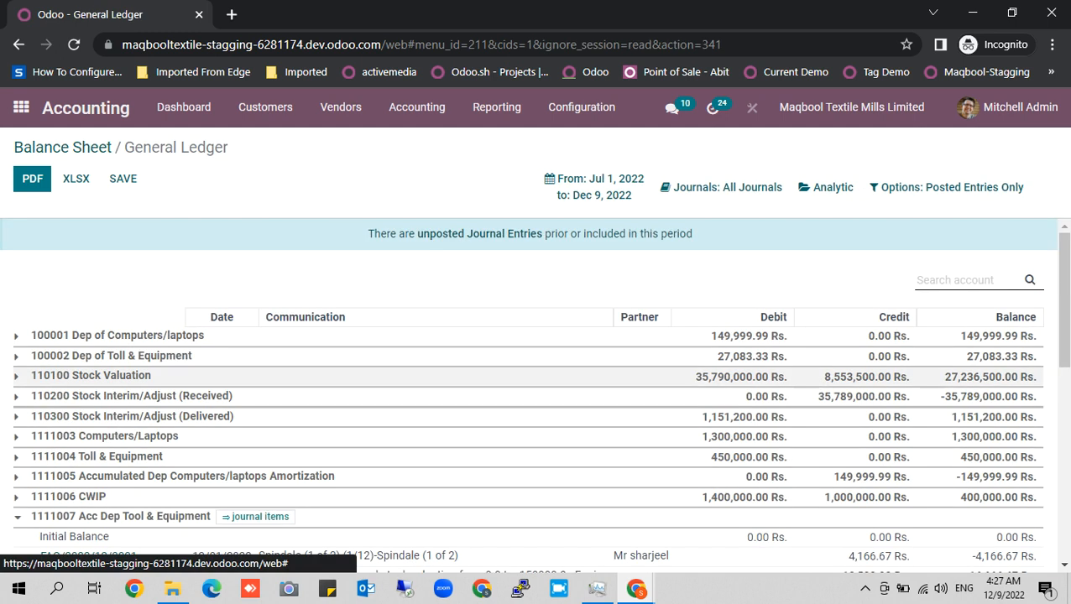
pyautogui.scroll(-3, 537, 394)
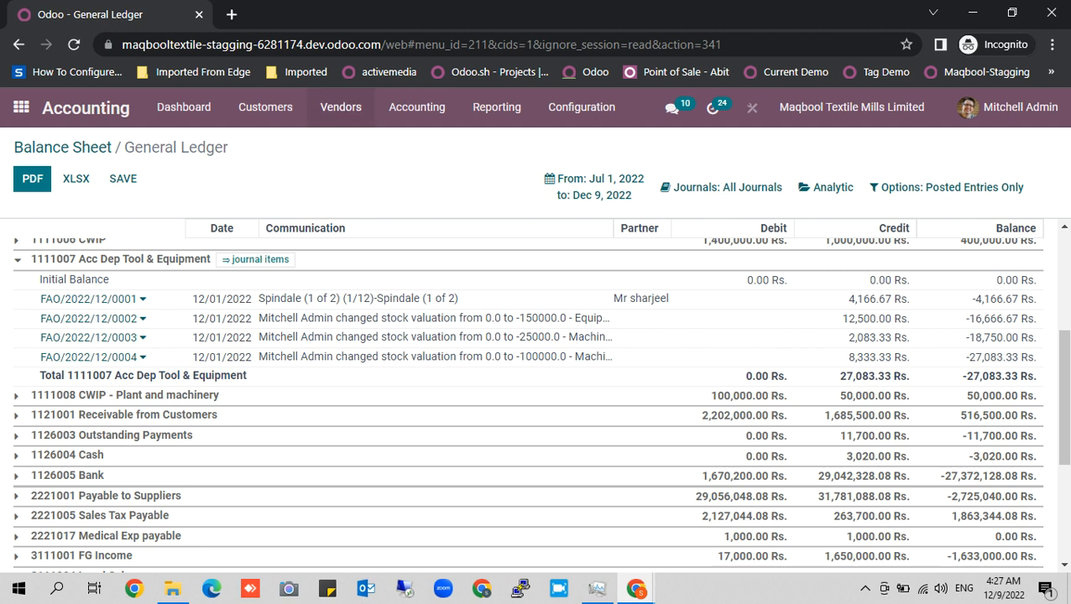
# Step: Search the vendor bills for "machine" and clear the search filter
pyautogui.click(340, 106)
pyautogui.click(336, 142)
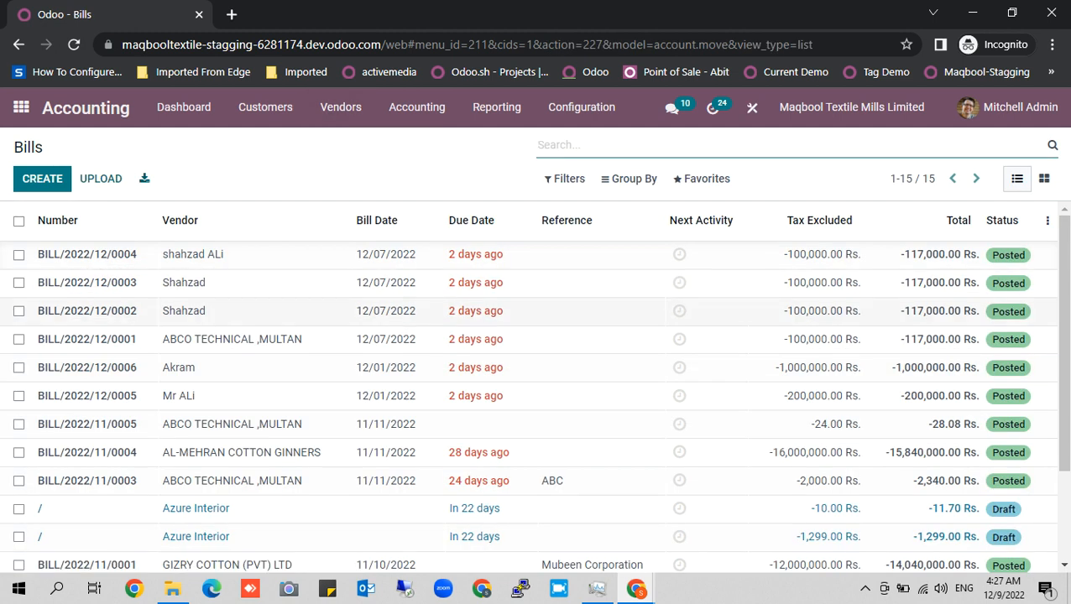
pyautogui.write('machine')
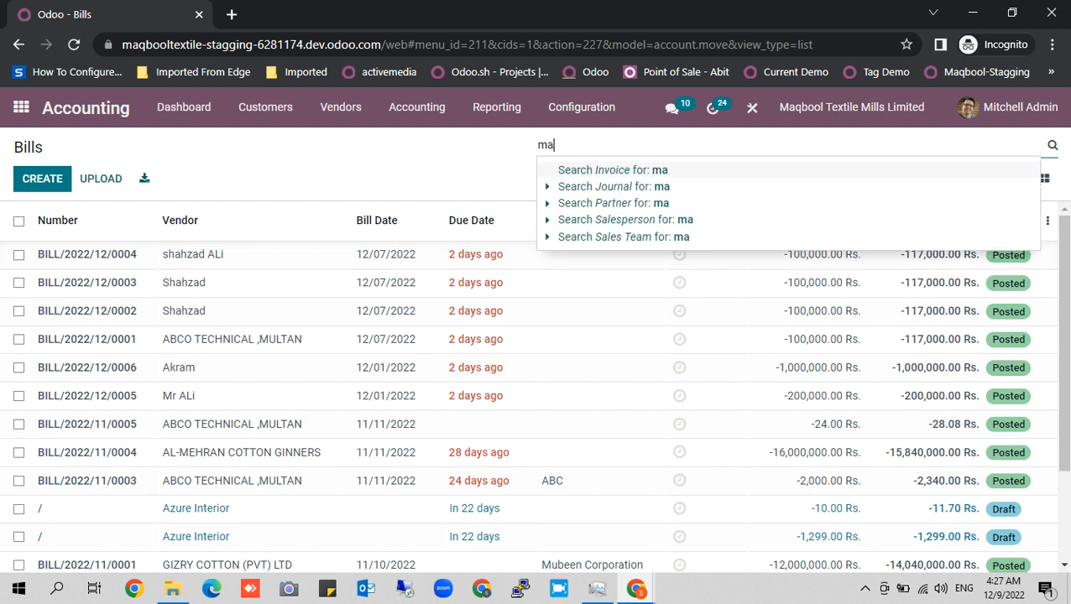
pyautogui.press('Return')
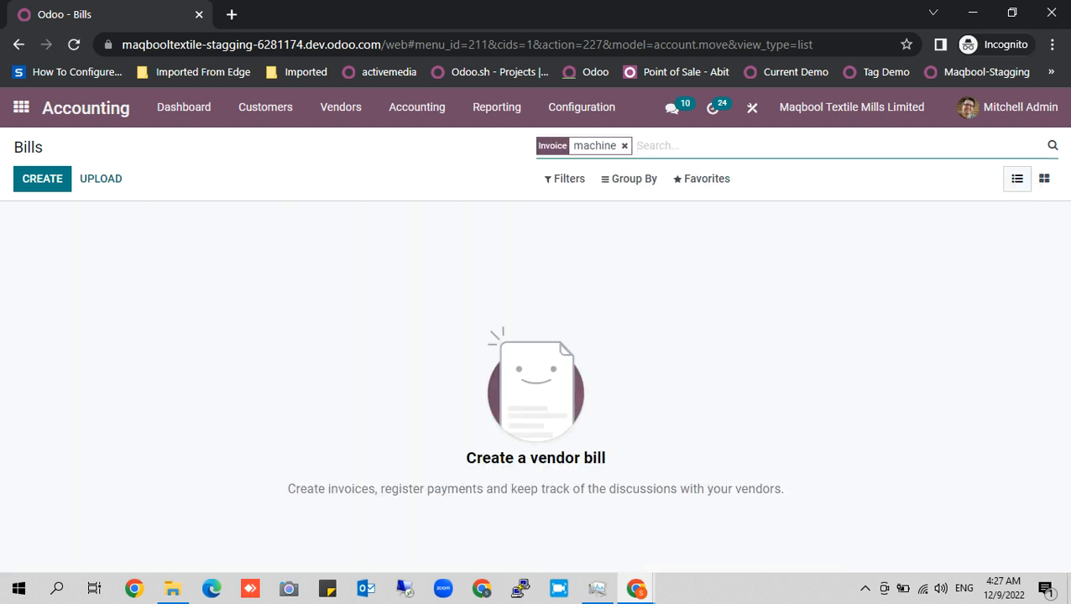
pyautogui.press('BackSpace')
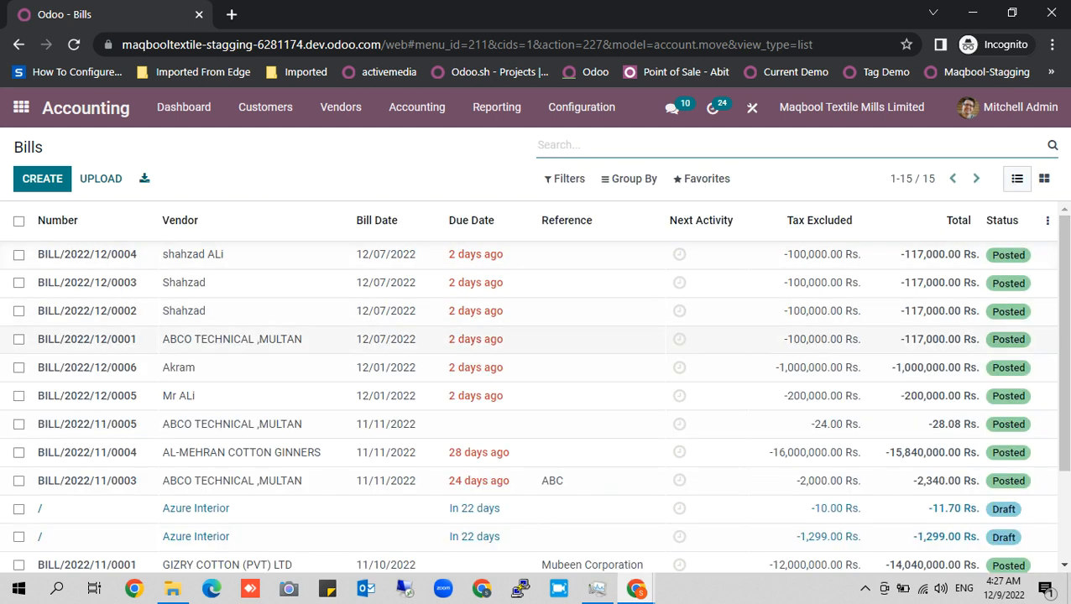
# Step: Look through the full vendor bills list, checking the bill dated 11/01/2022 and returning to the list
pyautogui.scroll(-2, 536, 386)
pyautogui.scroll(-1, 535, 386)
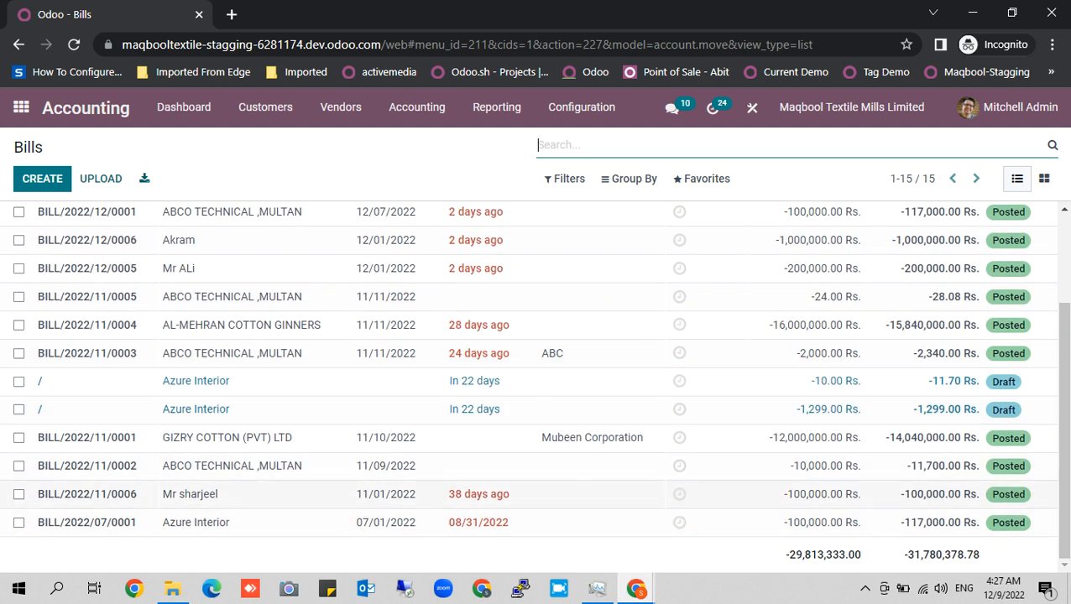
pyautogui.click(335, 494)
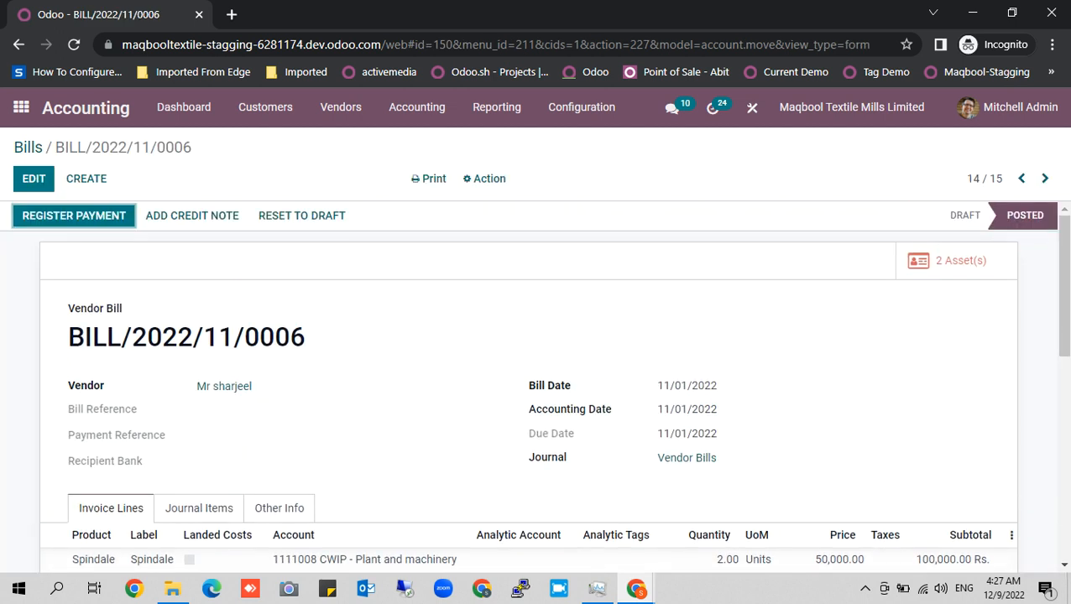
pyautogui.click(28, 147)
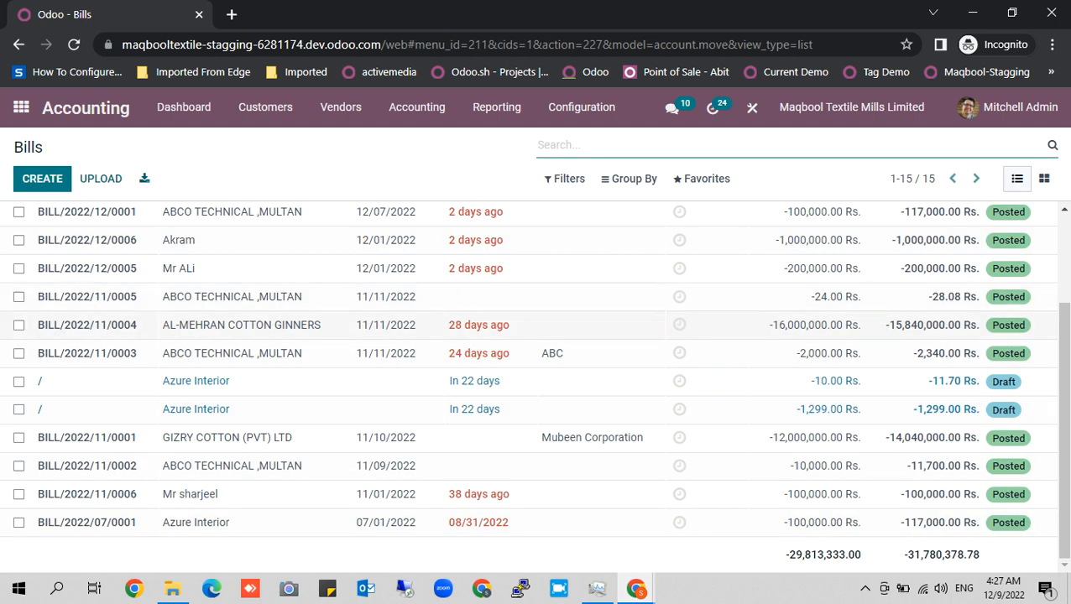
pyautogui.scroll(3, 533, 386)
pyautogui.scroll(-3, 676, 378)
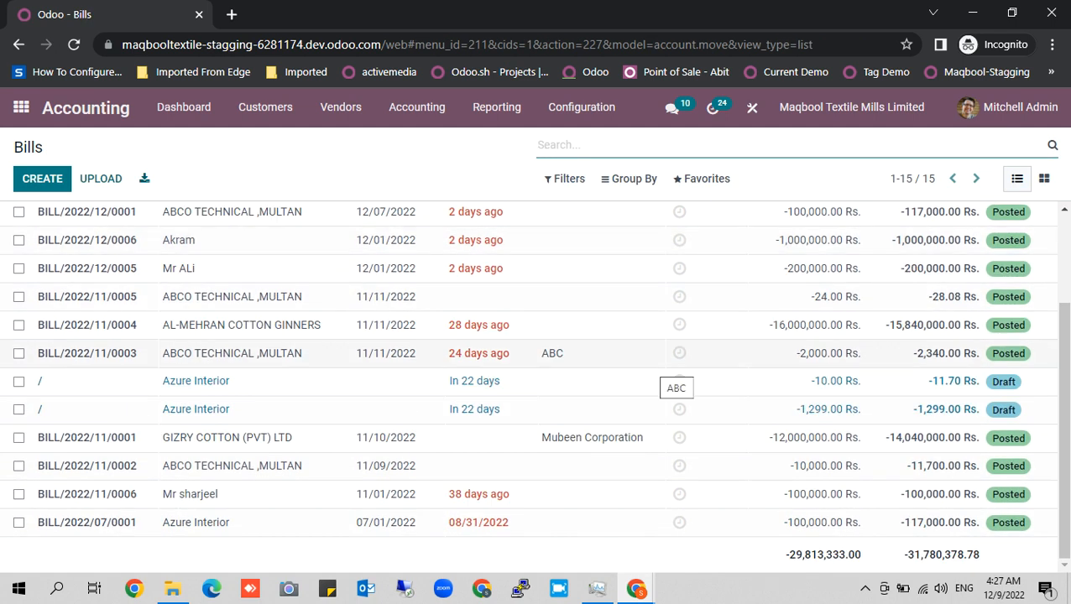
pyautogui.scroll(3, 676, 382)
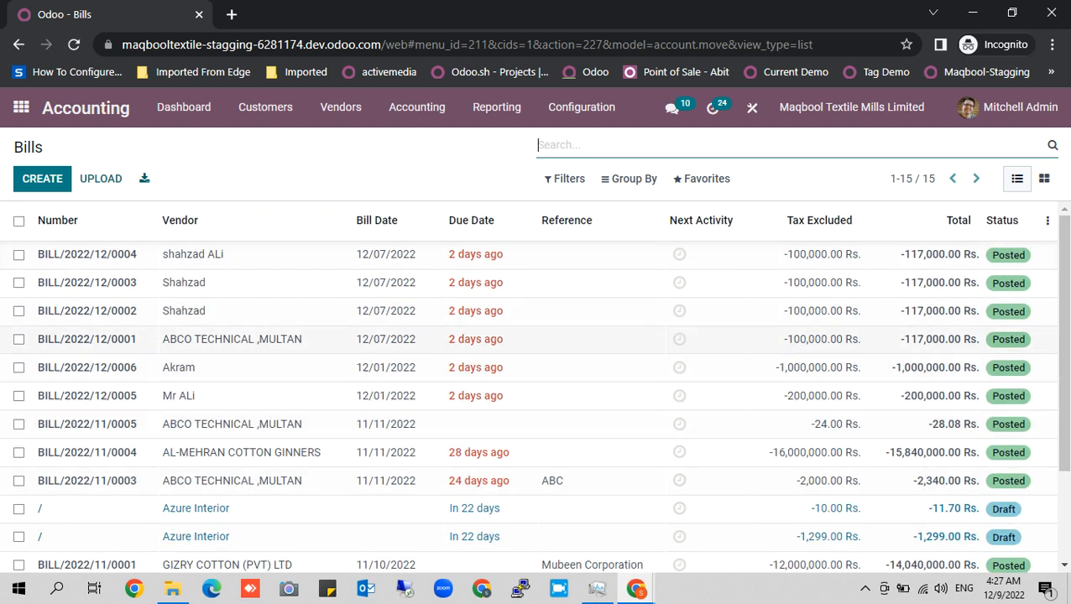
pyautogui.scroll(-3, 675, 403)
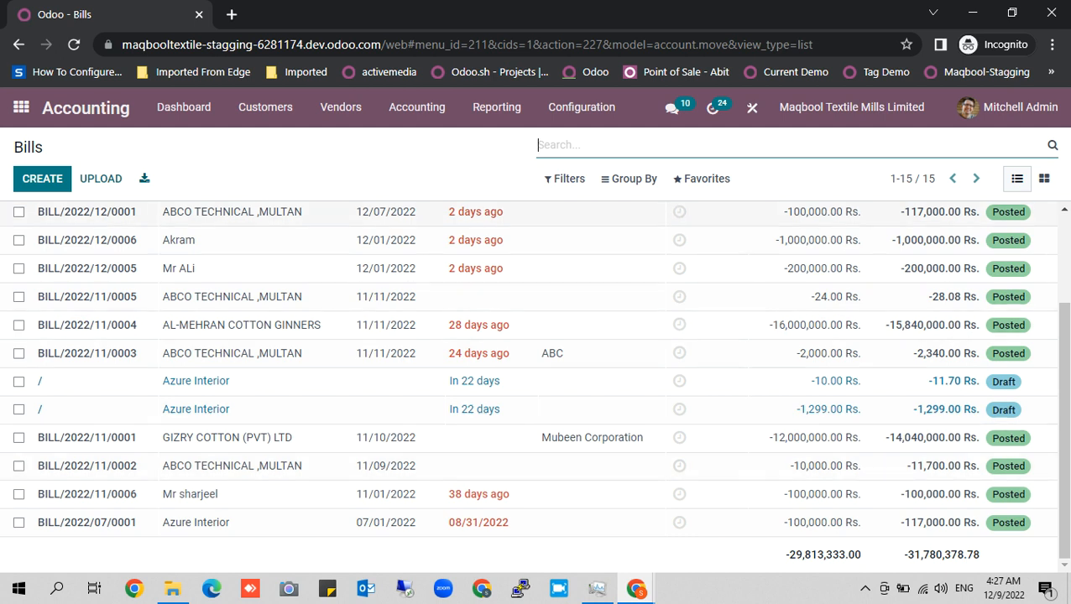
# Step: Open the bills to pay from the accounting dashboard and check the bill dated 11/01/2022
pyautogui.click(63, 107)
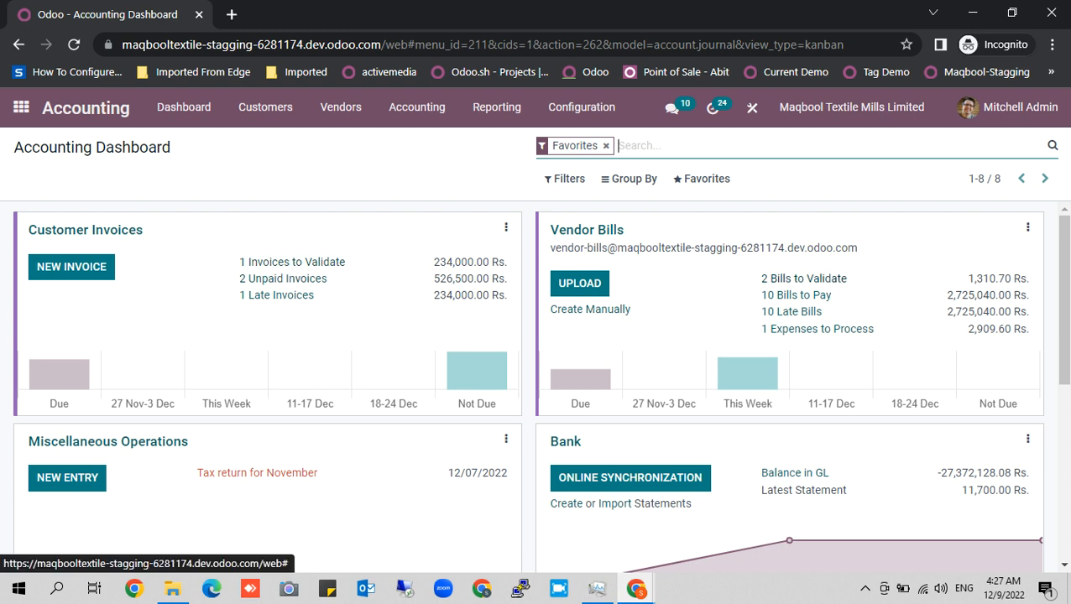
pyautogui.click(796, 294)
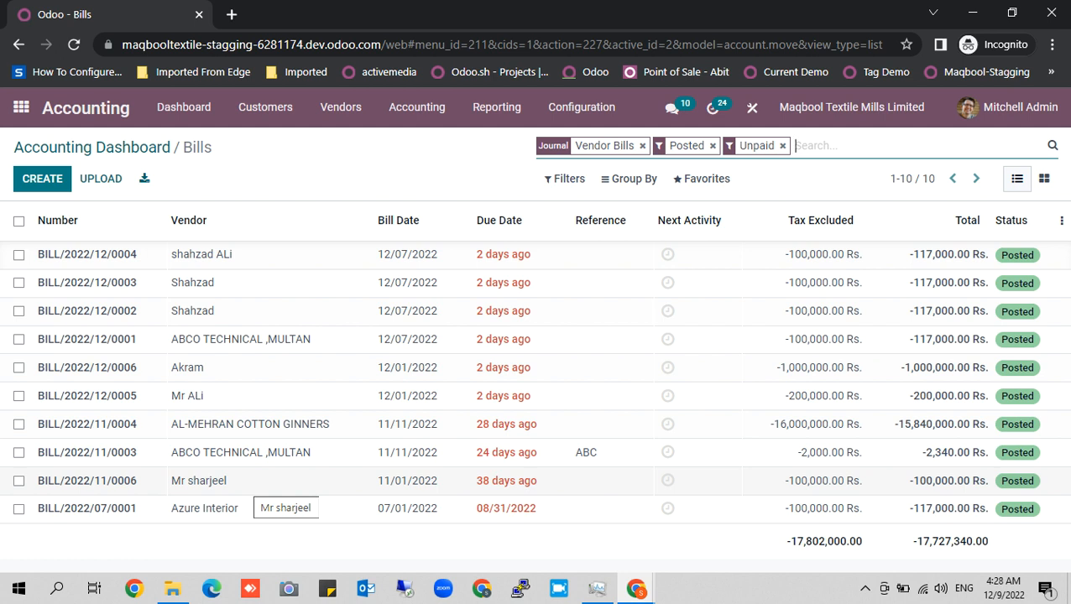
pyautogui.click(251, 481)
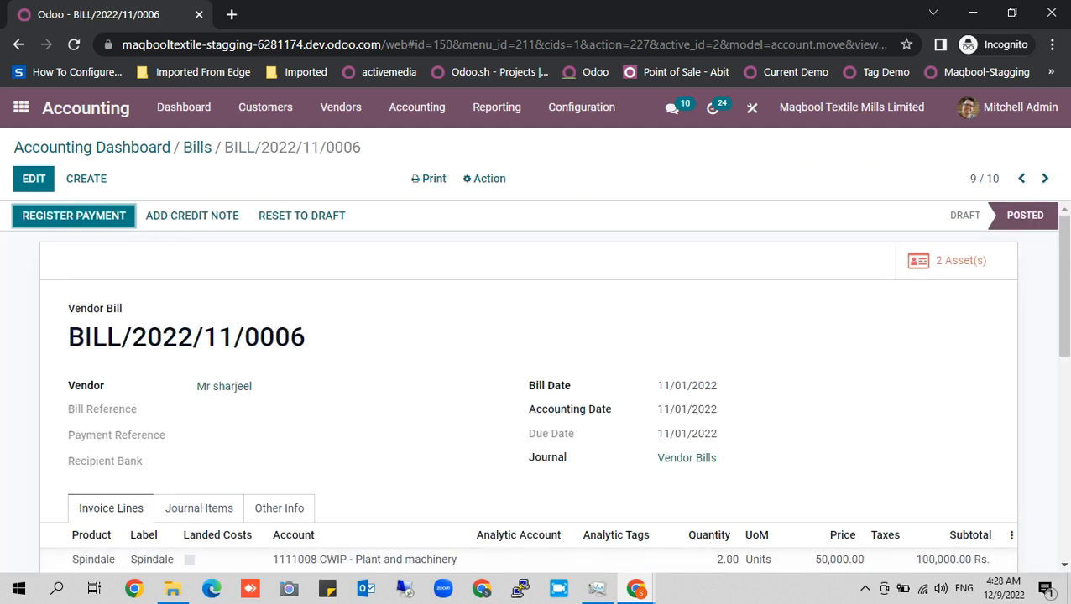
pyautogui.click(198, 147)
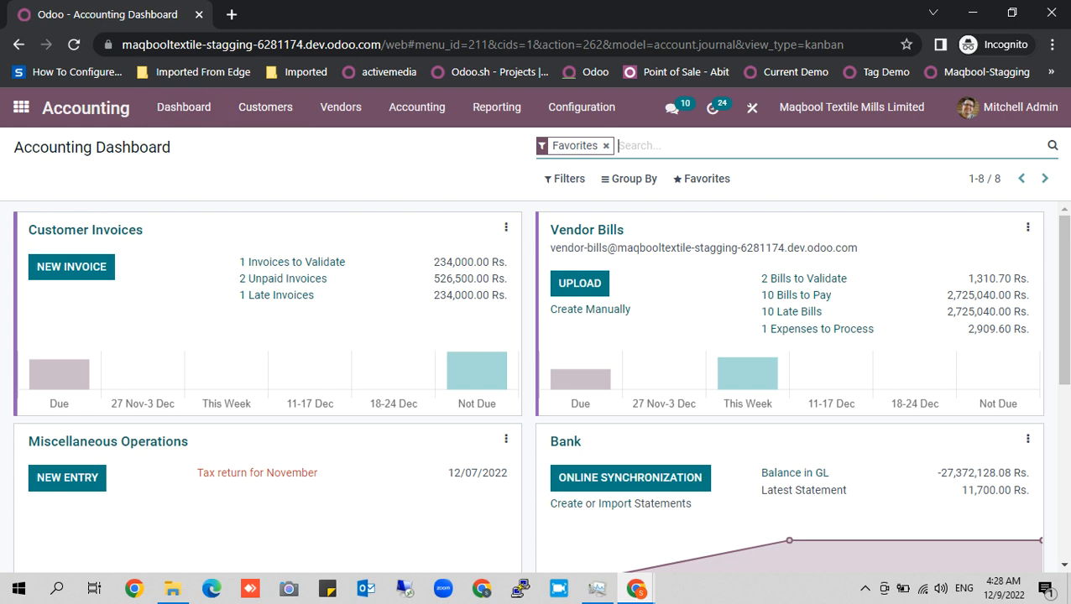
# Step: Find the product "machine item" in Inventory and open its Machine Item record for review
pyautogui.click(21, 107)
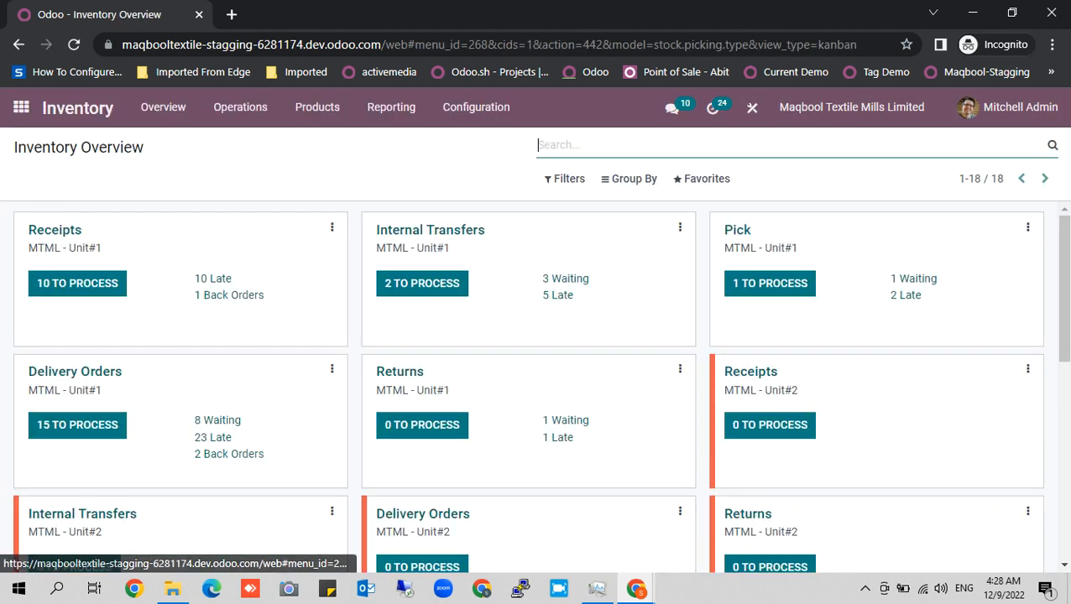
pyautogui.click(317, 107)
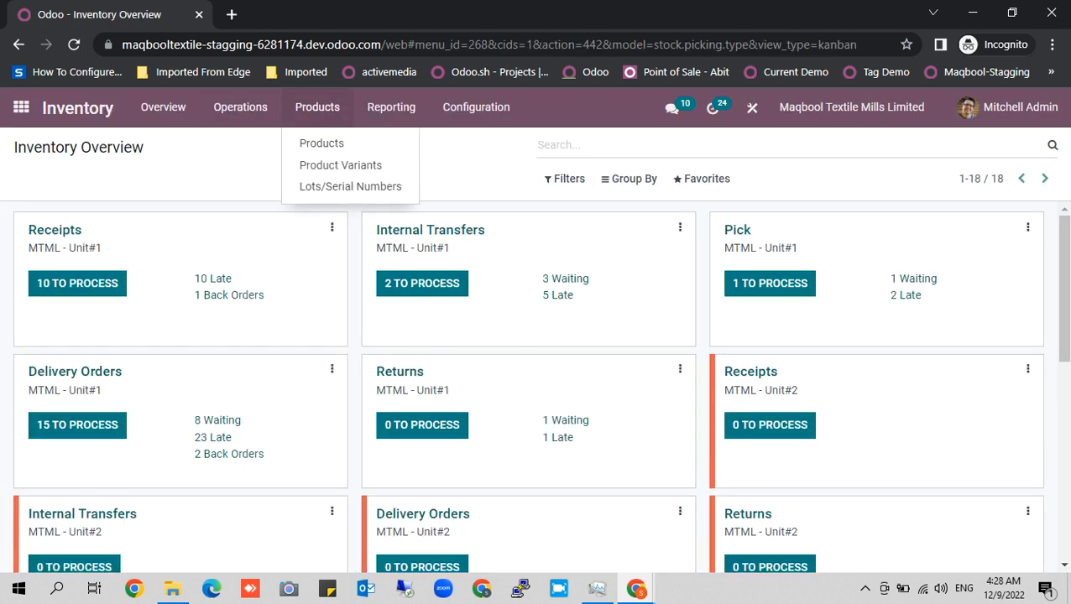
pyautogui.click(320, 141)
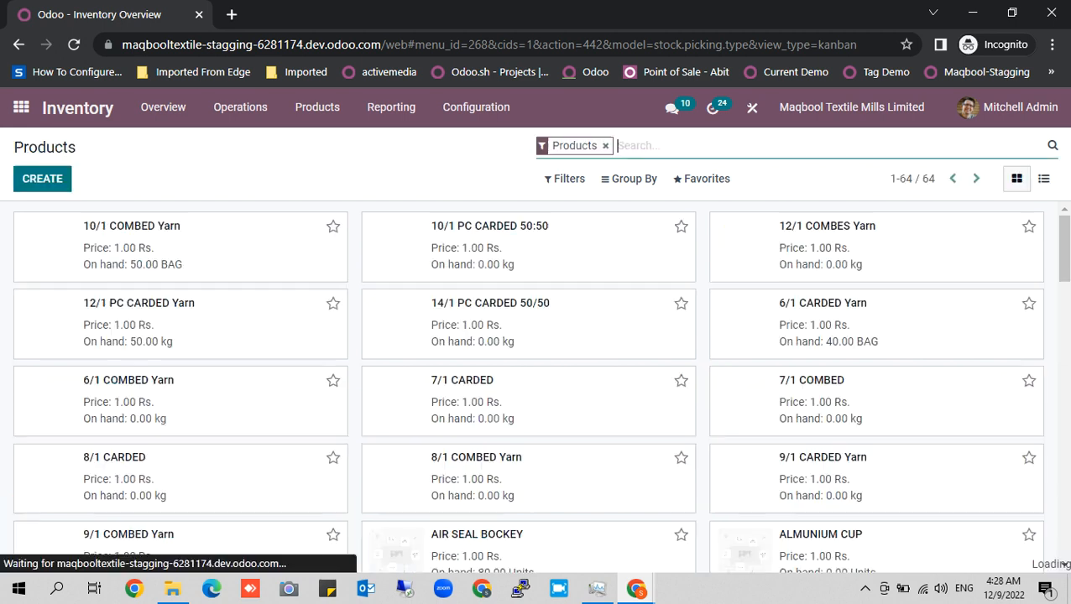
pyautogui.write('mach')
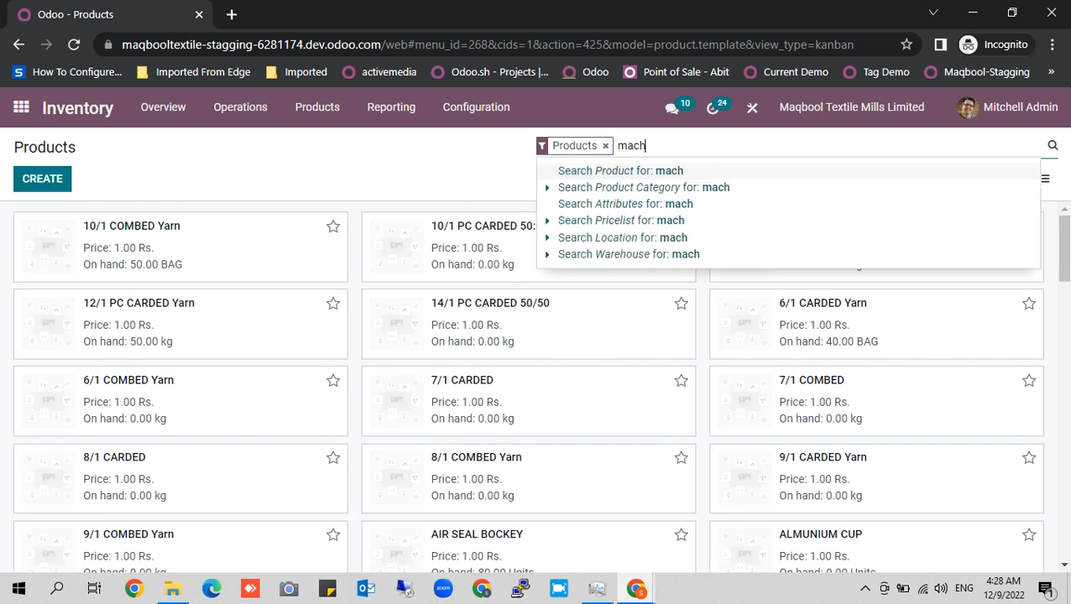
pyautogui.write('ine item')
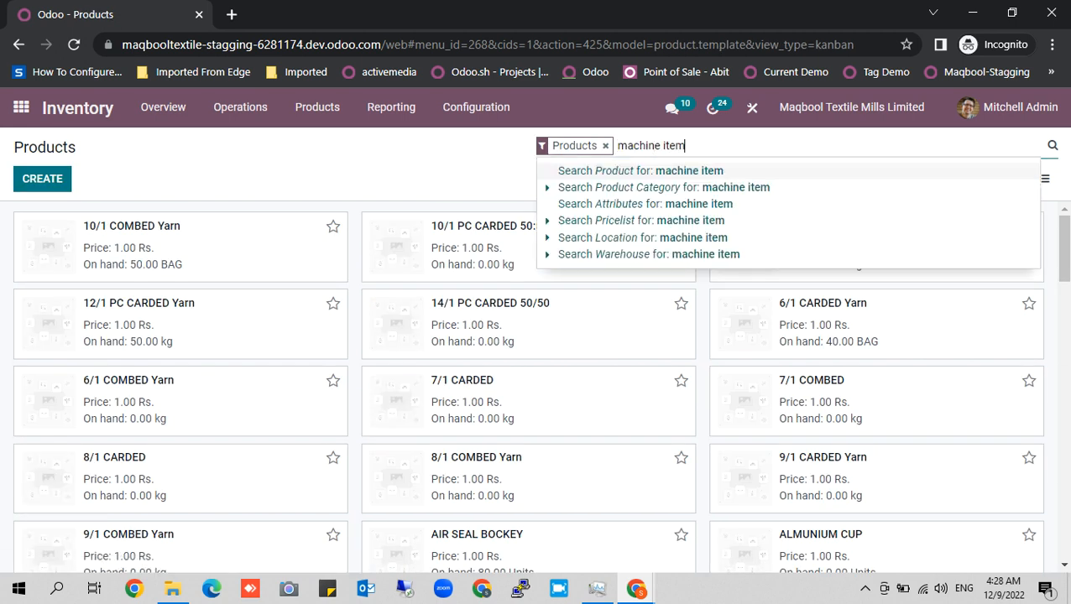
pyautogui.press('Return')
pyautogui.click(183, 247)
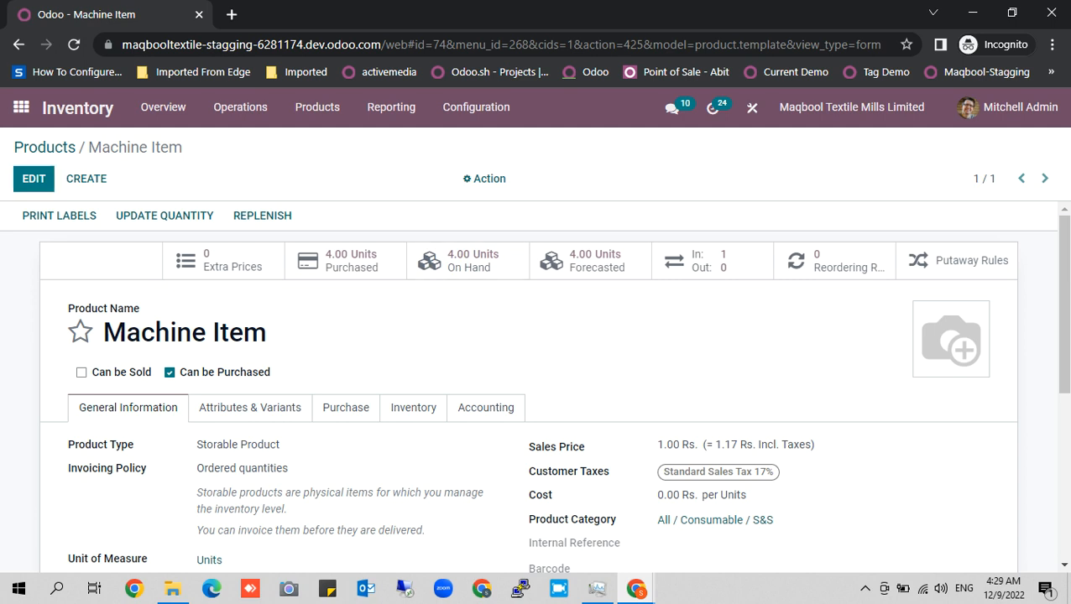
# Step: Return to Accounting and review the list of assets down to the newly created Machine Item asset
pyautogui.click(21, 107)
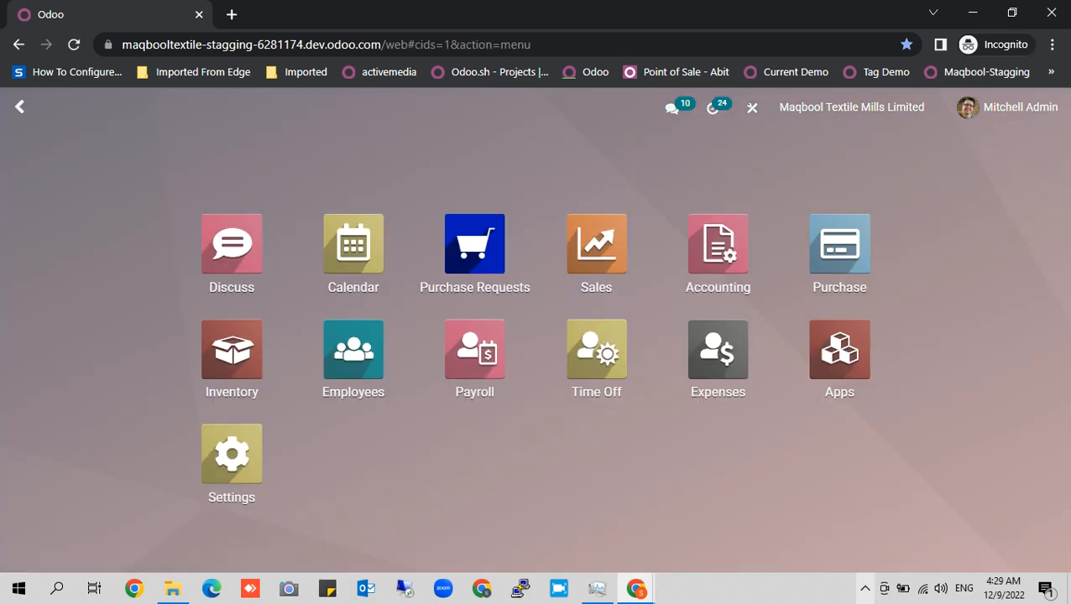
pyautogui.click(865, 588)
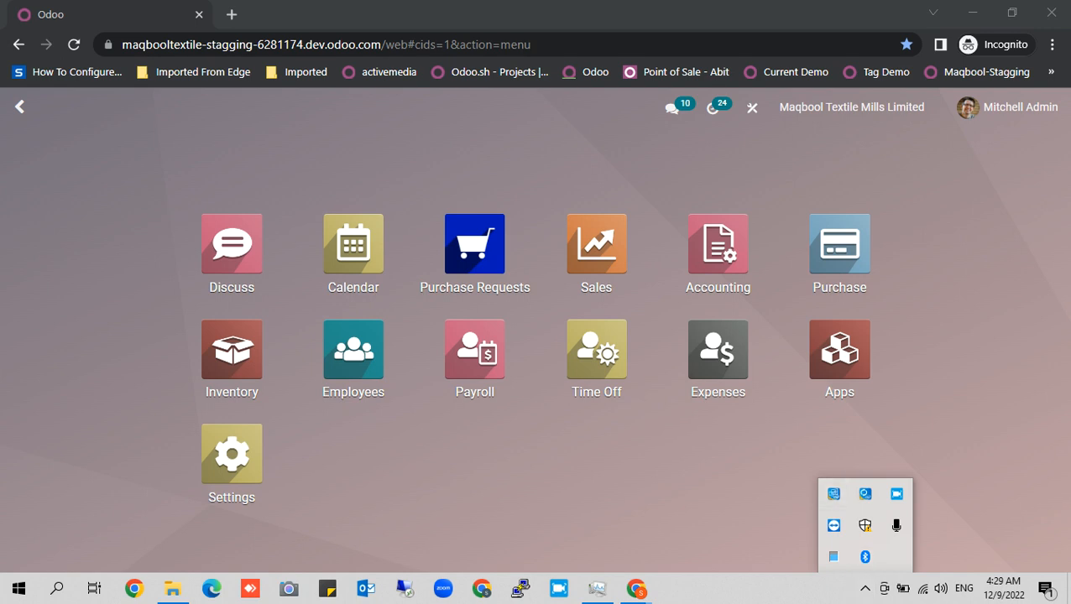
pyautogui.click(718, 247)
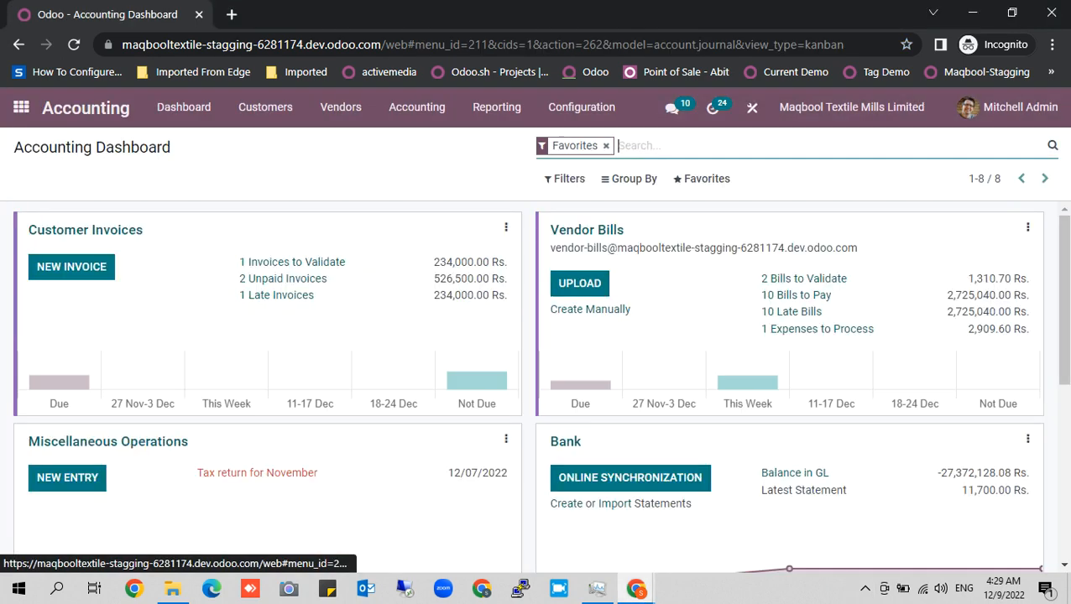
pyautogui.click(416, 107)
pyautogui.scroll(-1, 448, 387)
pyautogui.click(418, 347)
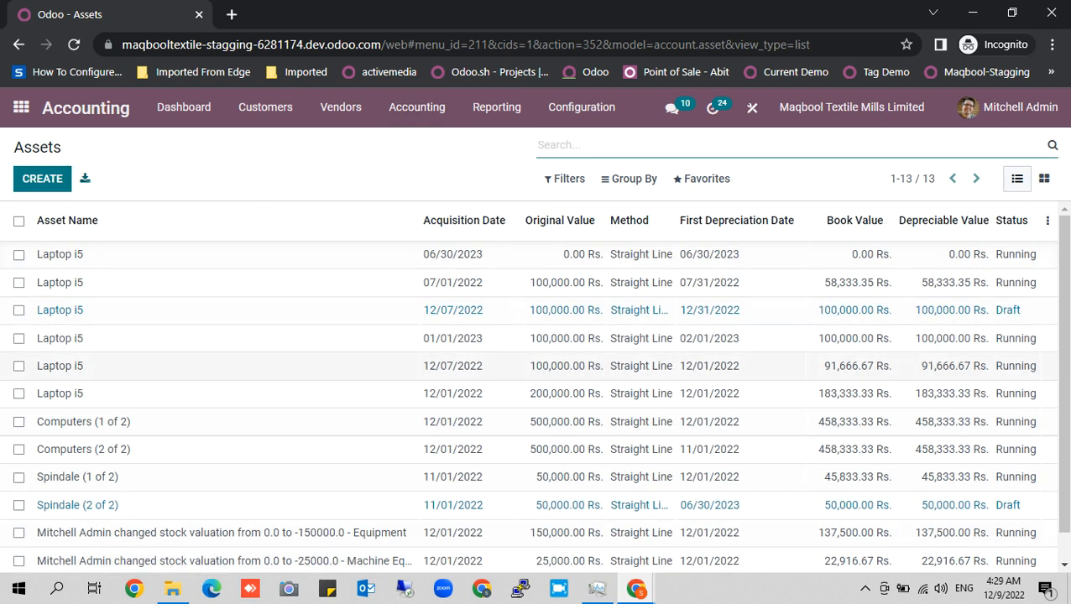
pyautogui.scroll(-1, 534, 385)
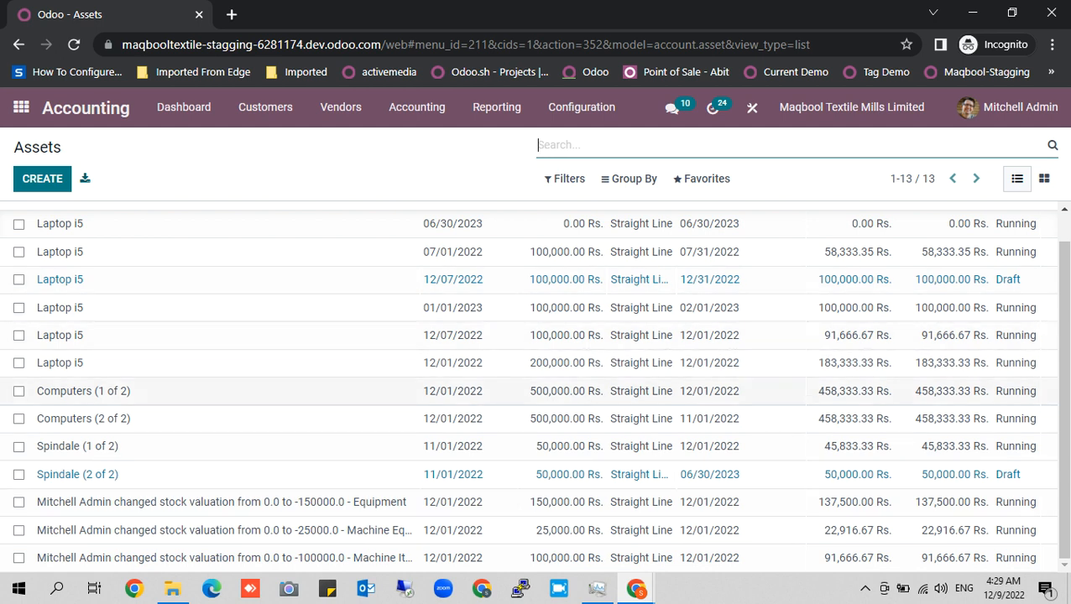
# Step: Open the Depreciation Schedule report and set its period to December 2022
pyautogui.click(581, 107)
pyautogui.click(496, 107)
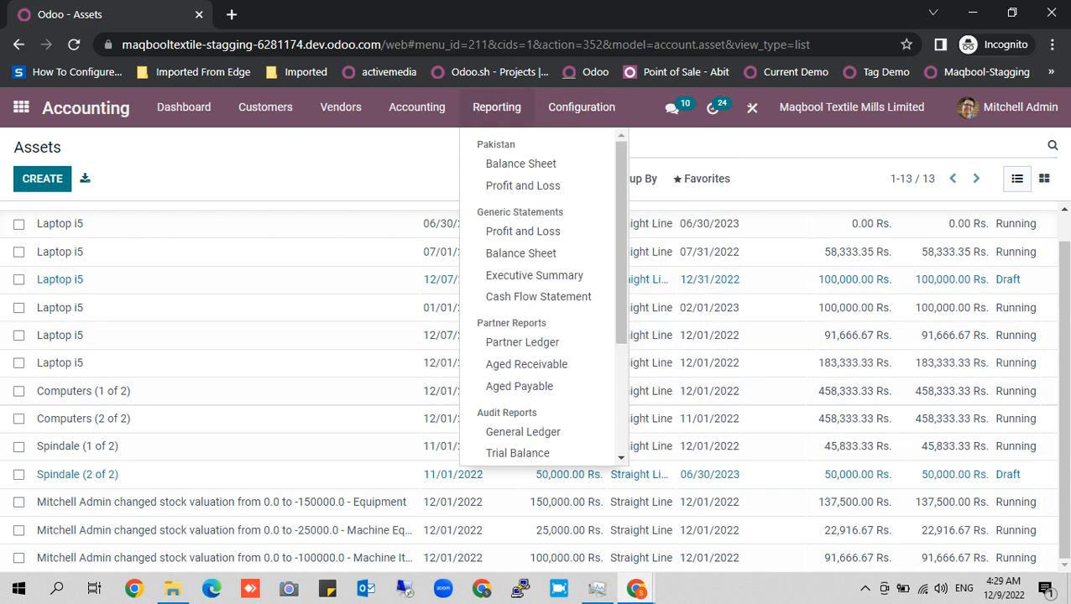
pyautogui.scroll(-2, 520, 261)
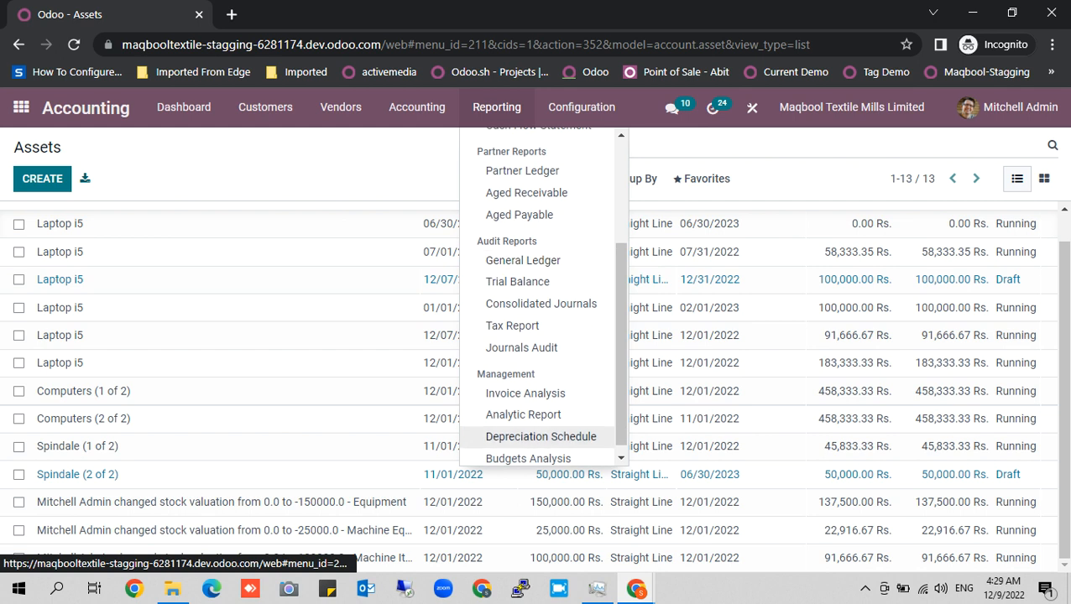
pyautogui.click(541, 436)
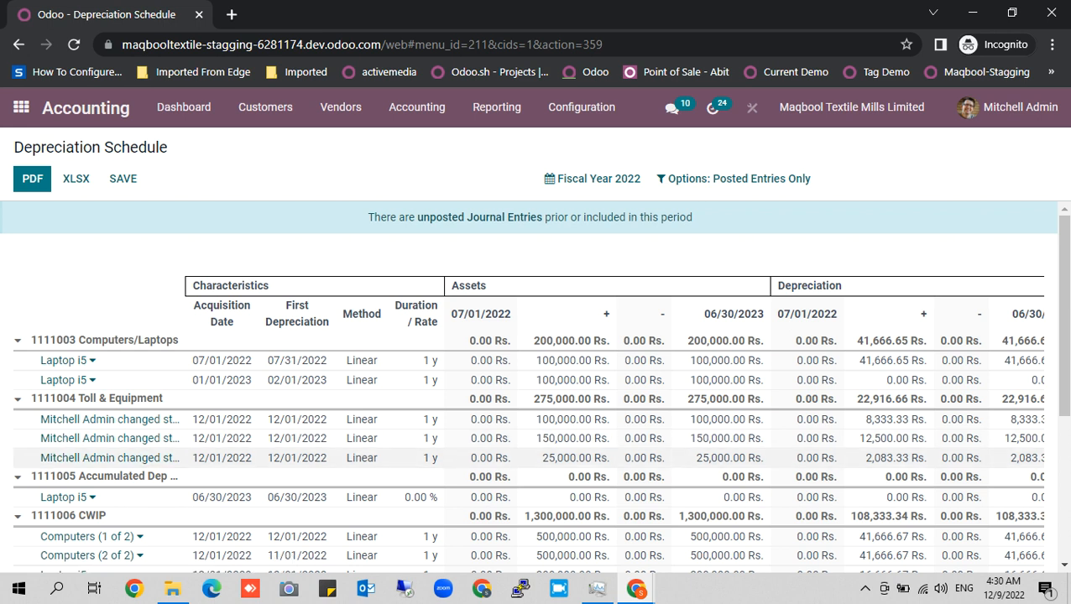
pyautogui.click(592, 179)
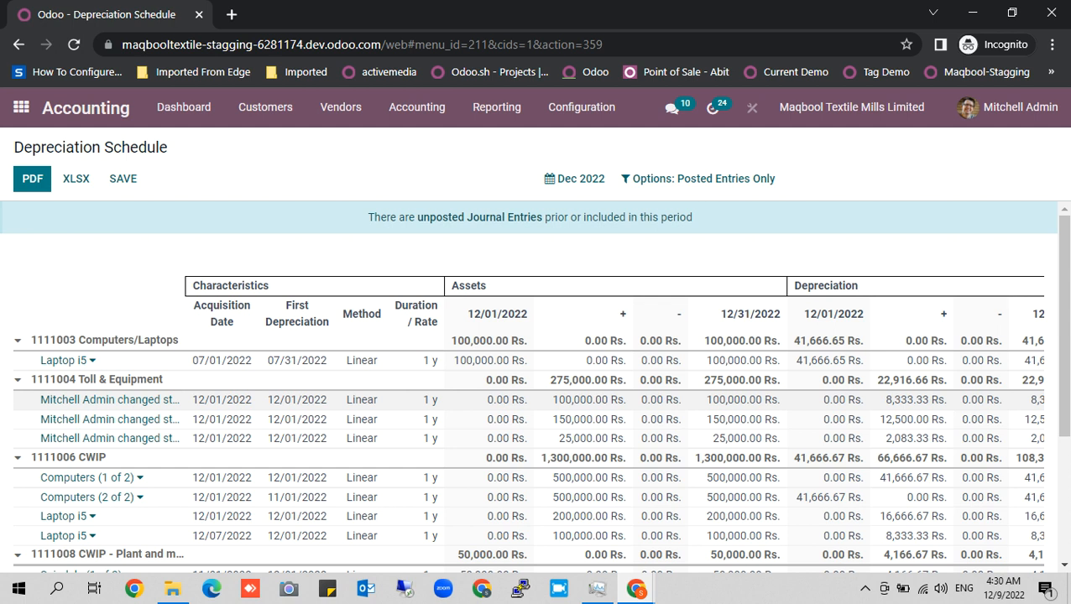
# Step: Examine the December 2022 depreciation schedule across all columns, covering the Toll & Equipment and CWIP assets, their book values and the totals
pyautogui.scroll(-3, 528, 497)
pyautogui.moveTo(462, 546); pyautogui.dragTo(594, 546)
pyautogui.scroll(3, 587, 432)
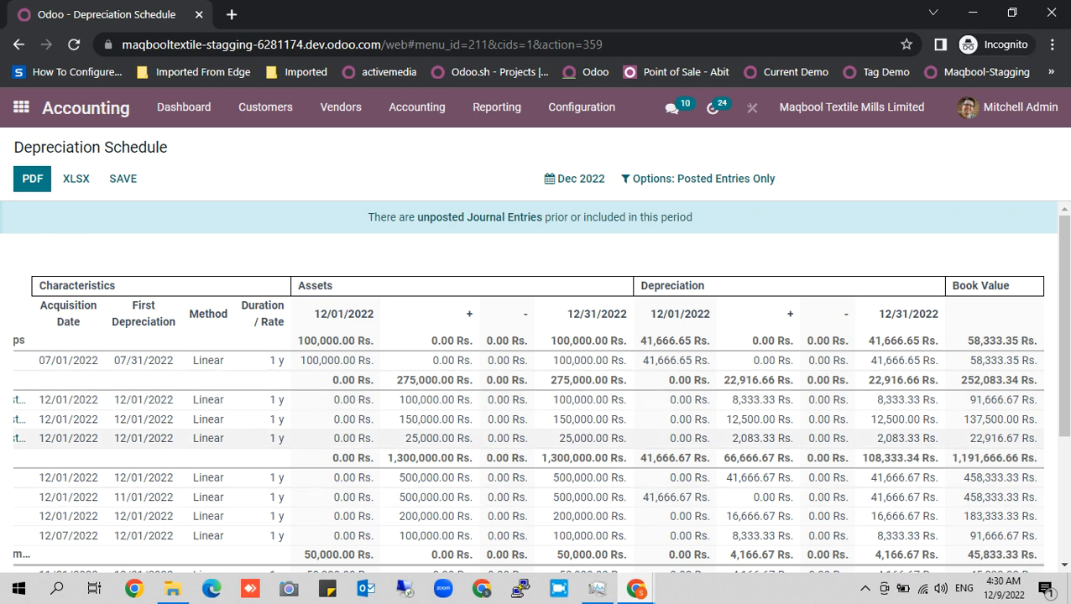
pyautogui.scroll(-5, 537, 382)
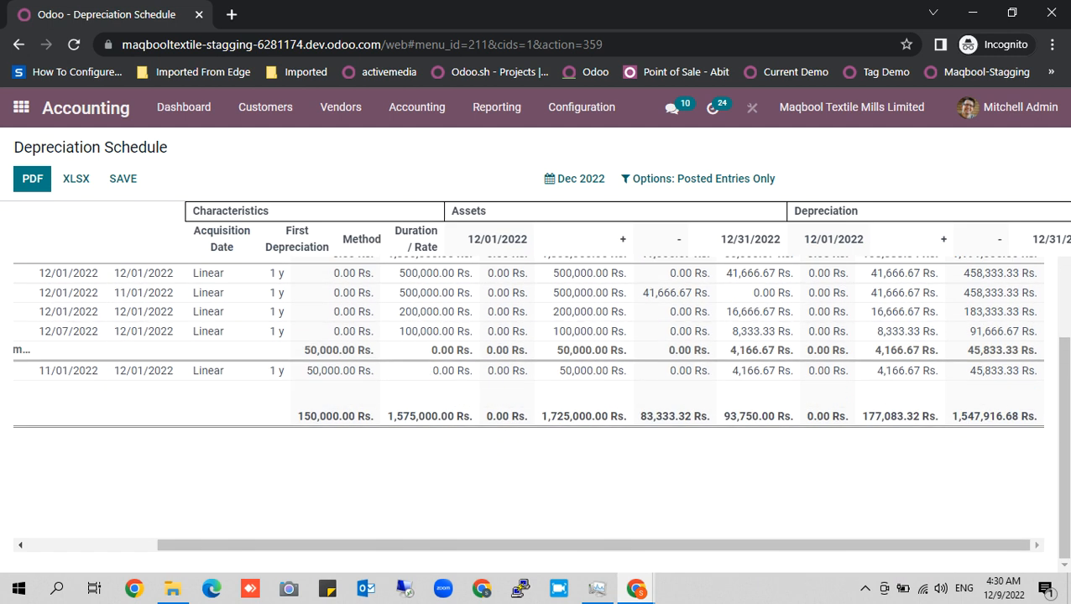
pyautogui.hscroll(-3, 537, 382)
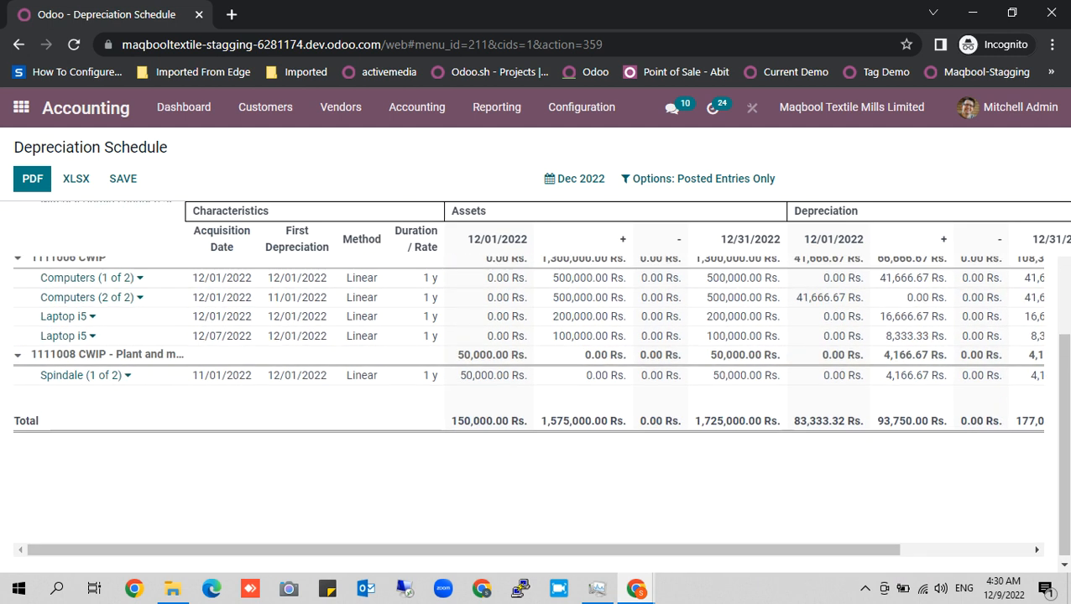
pyautogui.scroll(5, 537, 382)
pyautogui.scroll(-3, 537, 382)
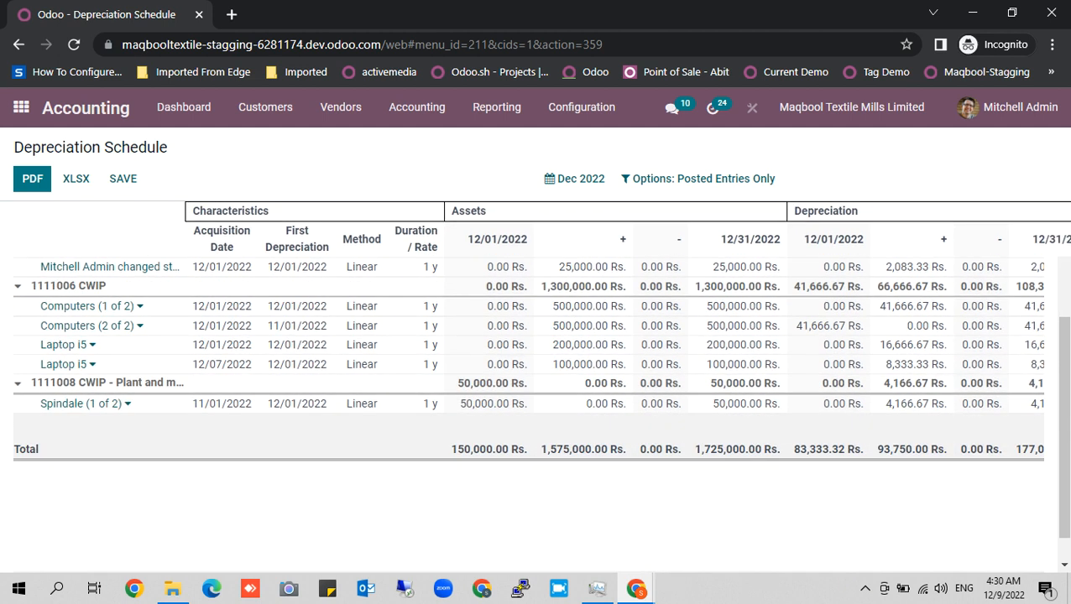
pyautogui.scroll(1, 537, 382)
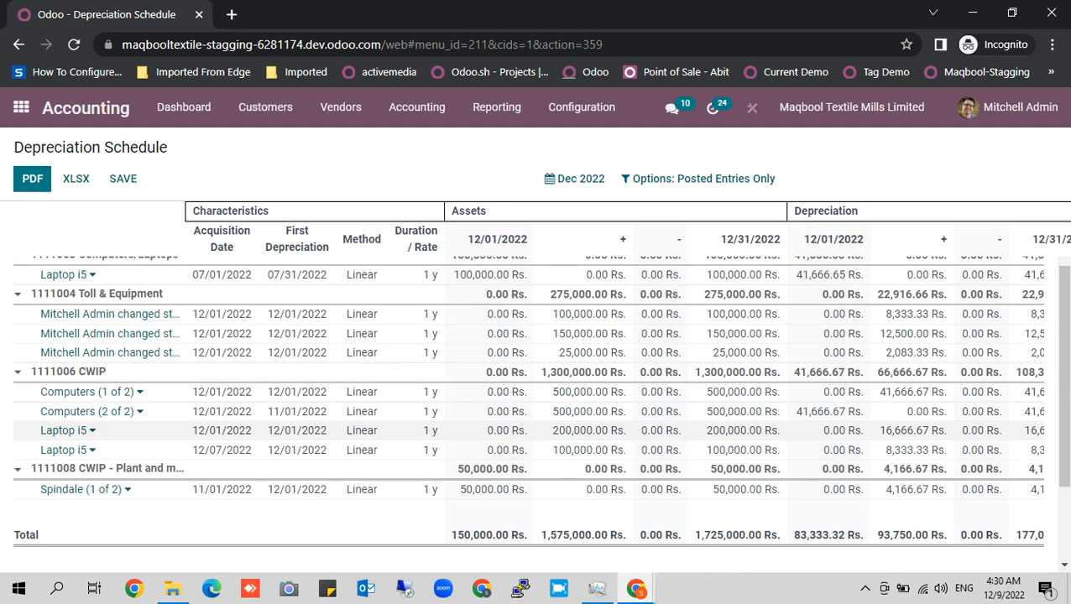